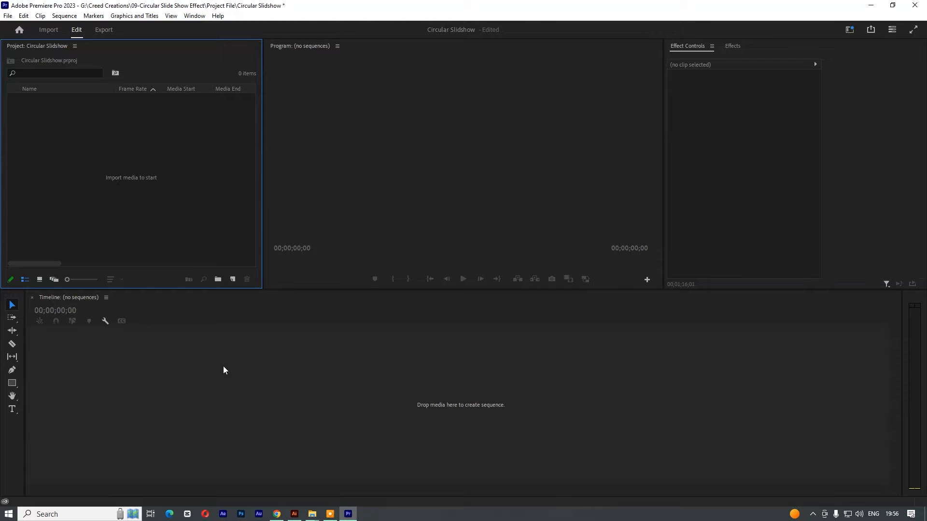
Step: Switch to Illustrator and create a new Letter document, 612 x 792 pt, in RGB Color mode
left_click(294, 514)
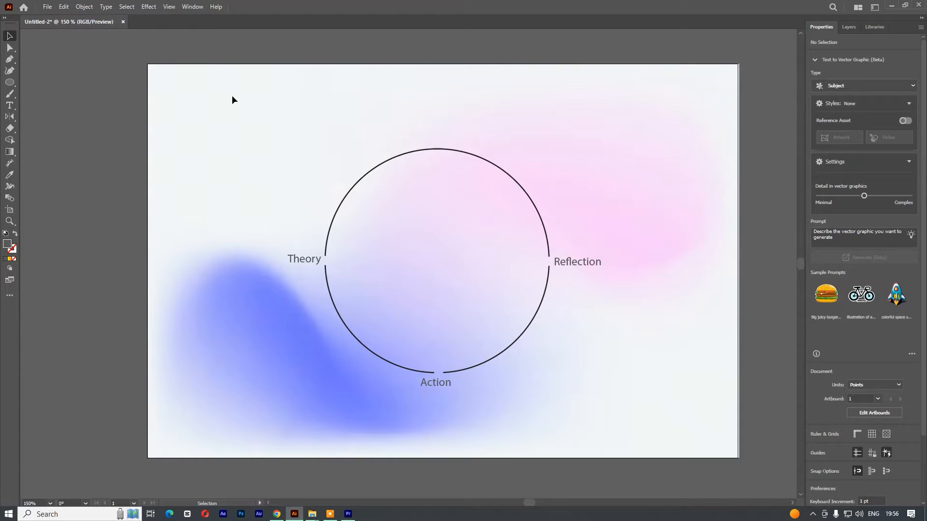
left_click(47, 7)
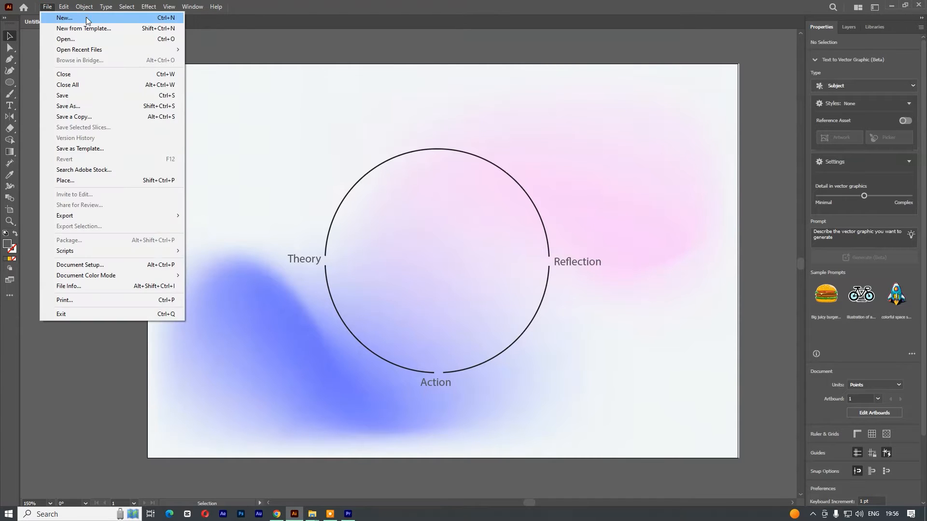
left_click(350, 98)
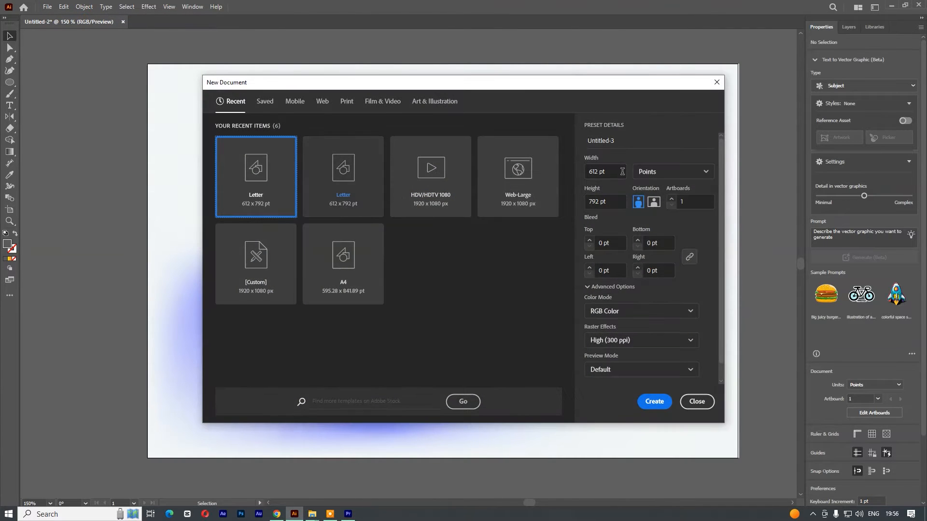
left_click(627, 312)
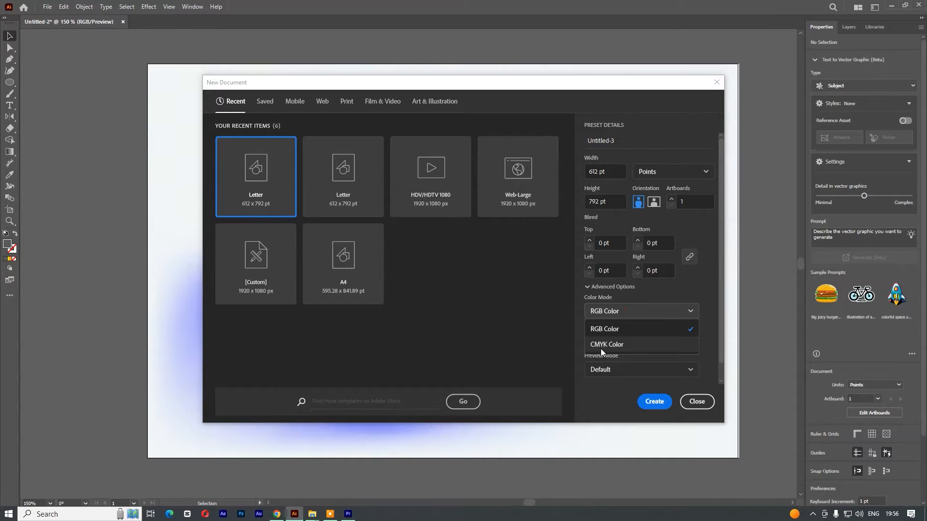
left_click(623, 313)
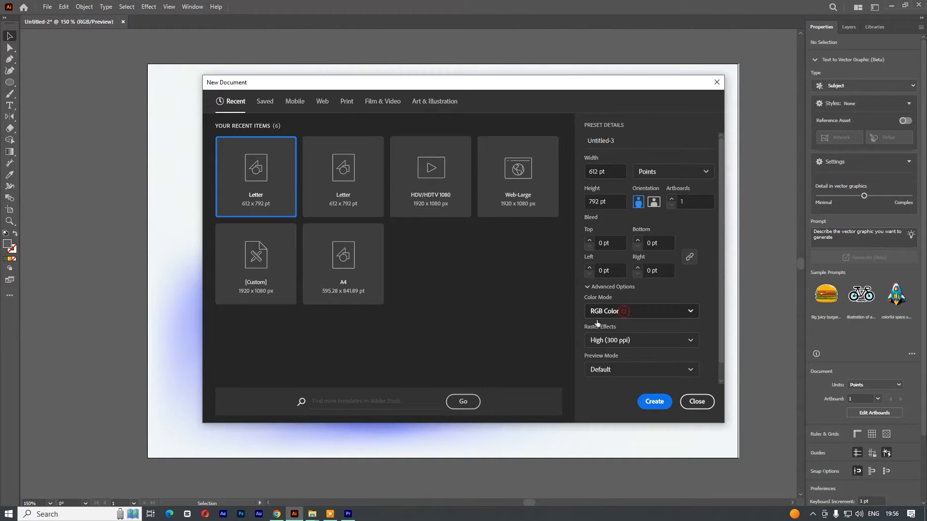
left_click(654, 401)
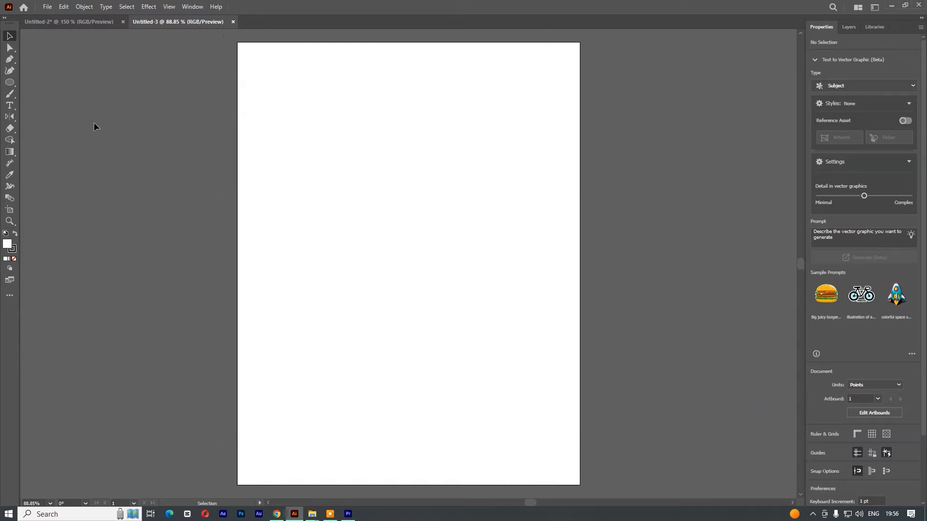
Step: Widen the portrait artboard into a landscape format with the Artboard tool
left_click(9, 209)
left_click_drag(509, 264, 731, 265)
left_click(10, 36)
left_click(272, 127)
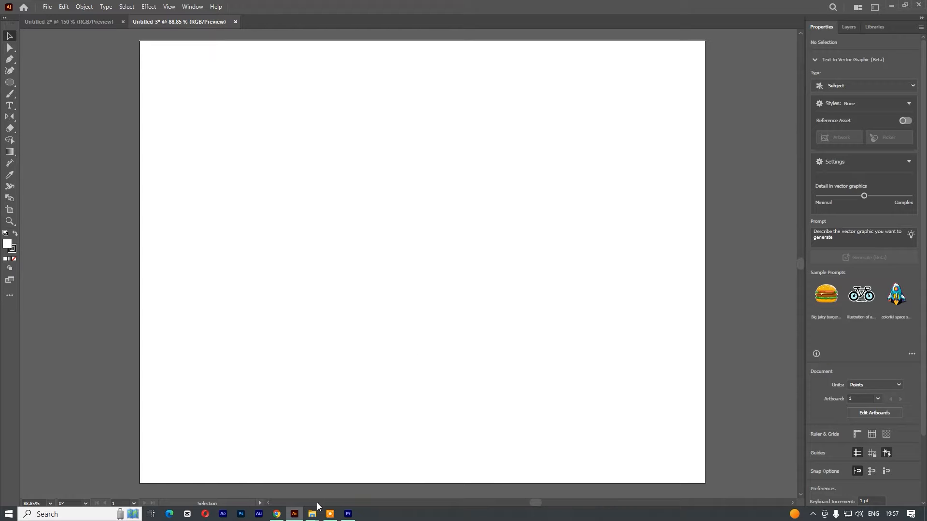
Step: Place all the photos from the project's Images folder into the new Illustrator document
mouse_move(313, 513)
left_click(298, 487)
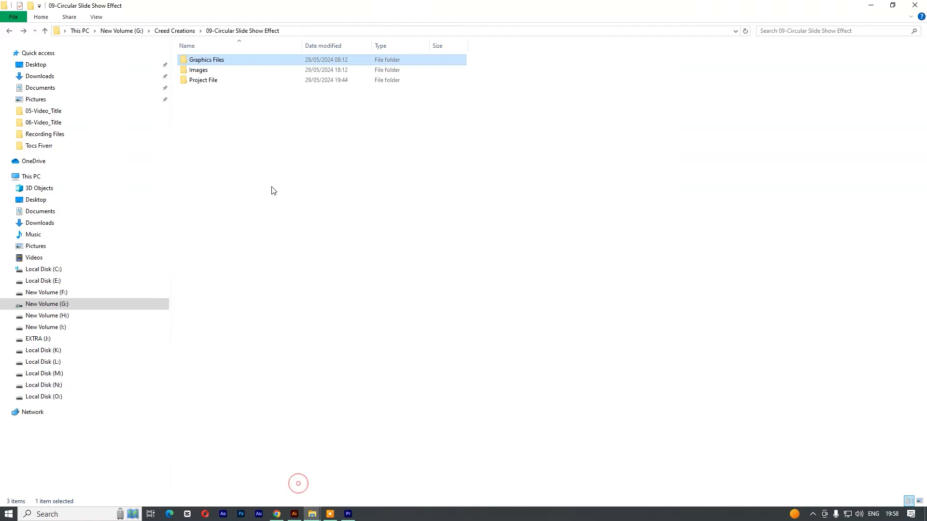
double_click(220, 72)
left_click_drag(618, 157, 181, 53)
double_click(440, 5)
left_click_drag(463, 353, 316, 201)
Step: Embed the placed photos and move them off the artboard to its left side
scroll(864, 241, "down", 1)
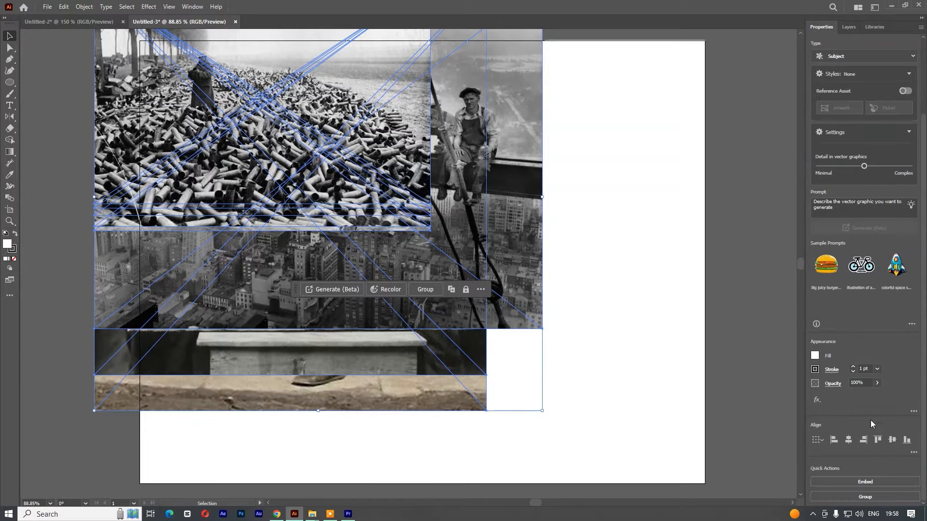
left_click(863, 482)
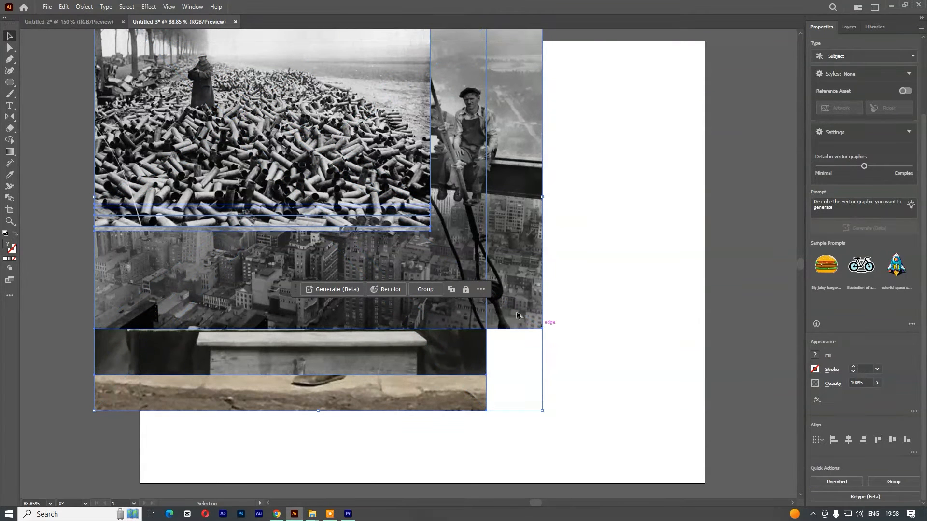
scroll(505, 309, "down", 2)
left_click_drag(420, 231, 141, 263)
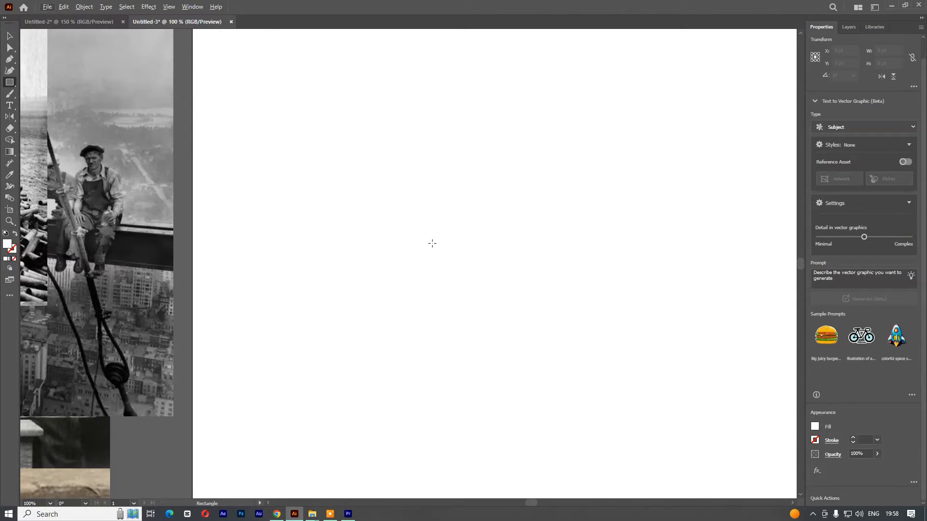
Step: Draw a rectangle about 211 x 119 pt on the artboard and fill it with a medium gray swatch
left_click_drag(533, 215, 536, 275)
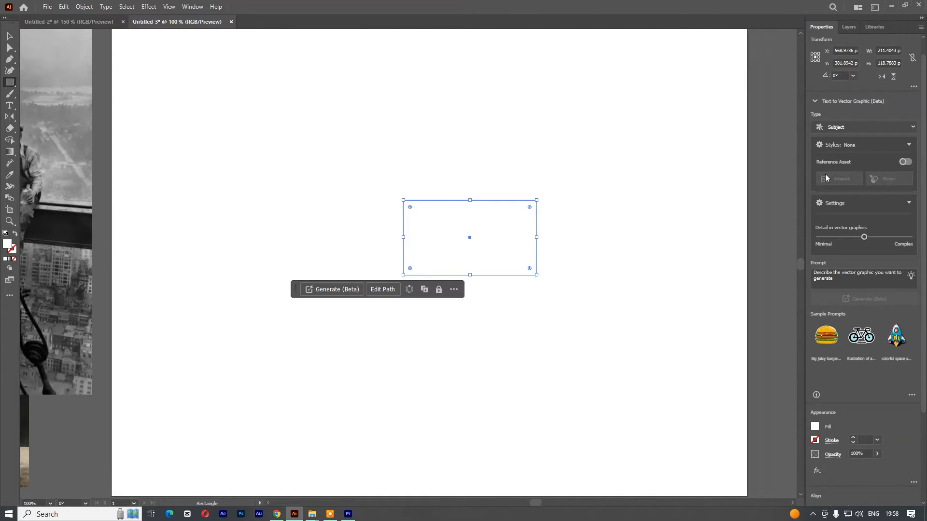
left_click(814, 427)
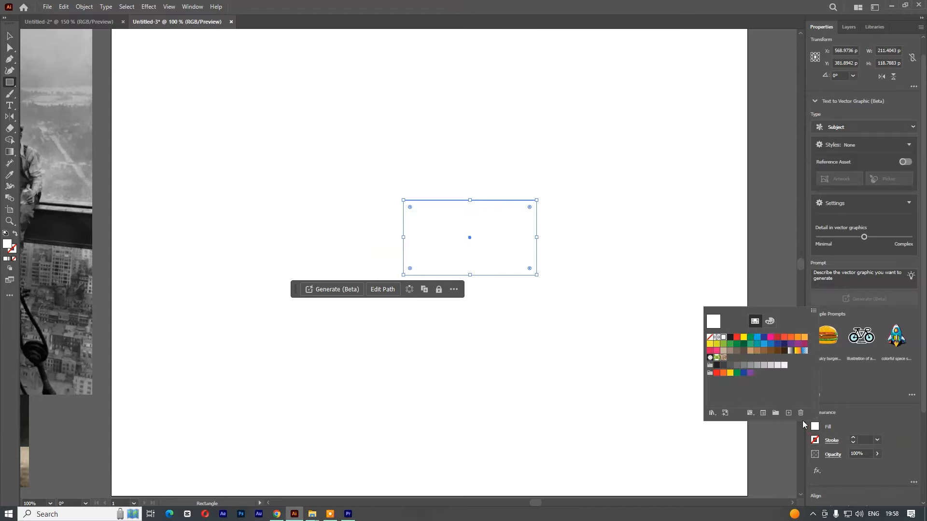
left_click(750, 365)
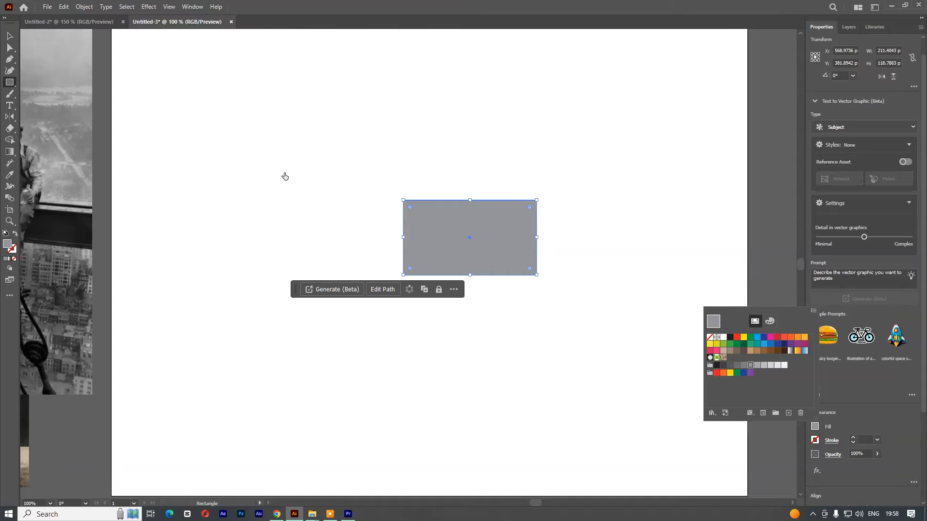
key("Escape")
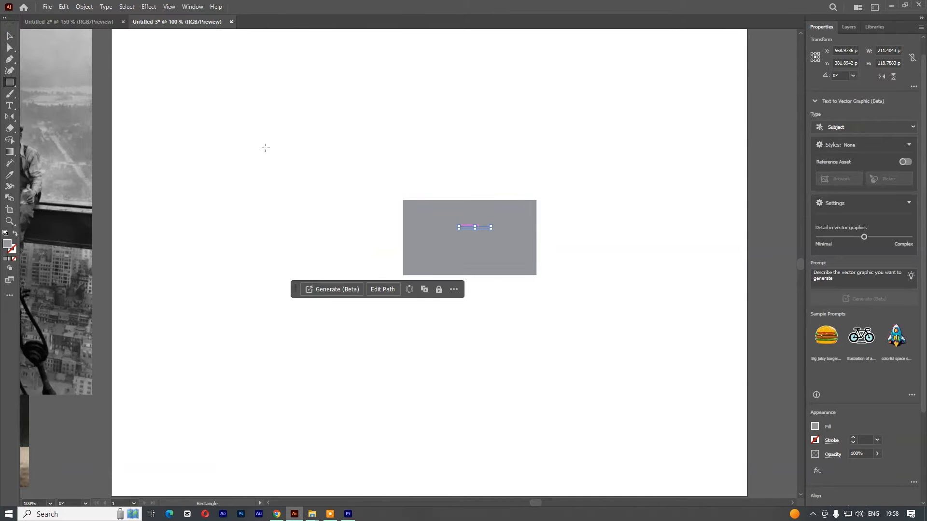
Step: Scale the gray rectangle down proportionally to about 162 x 91 pt and move it slightly up and left on the artboard
key("v")
left_click_drag(452, 231, 429, 237)
scroll(51, 164, "down", 2)
scroll(327, 164, "left", 5)
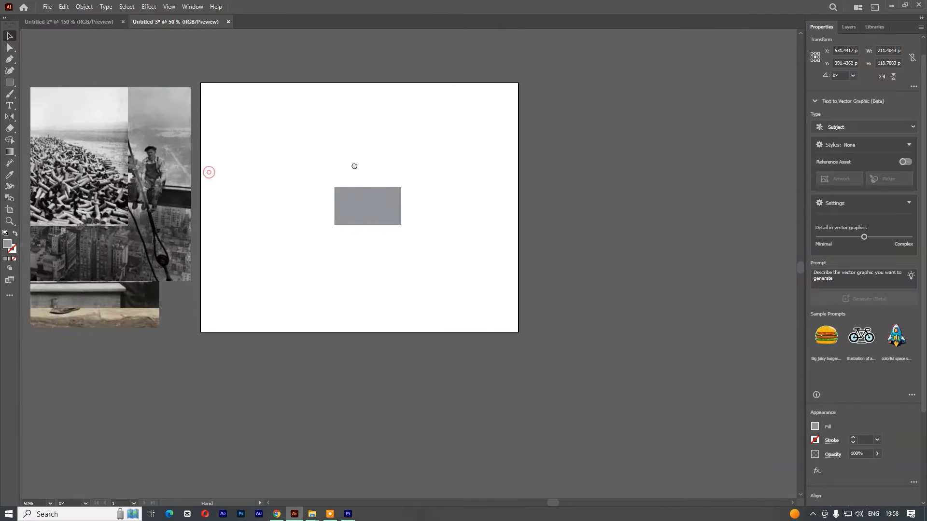
scroll(444, 216, "up", 1)
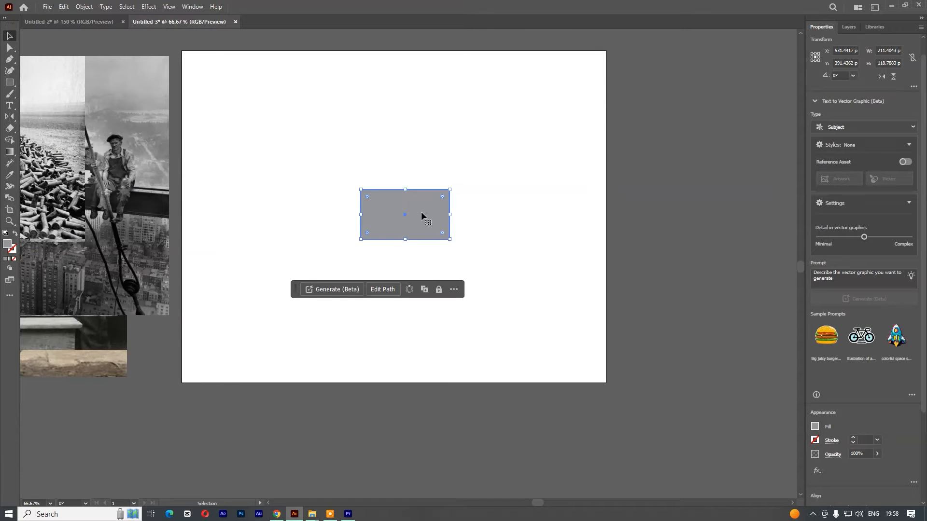
left_click_drag(448, 192, 438, 193)
scroll(481, 197, "up", 1)
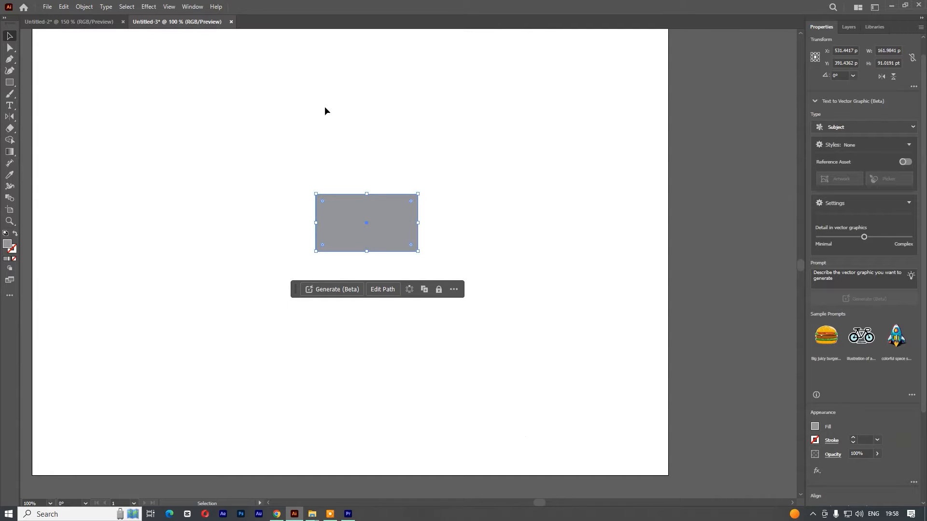
left_click_drag(363, 212, 343, 196)
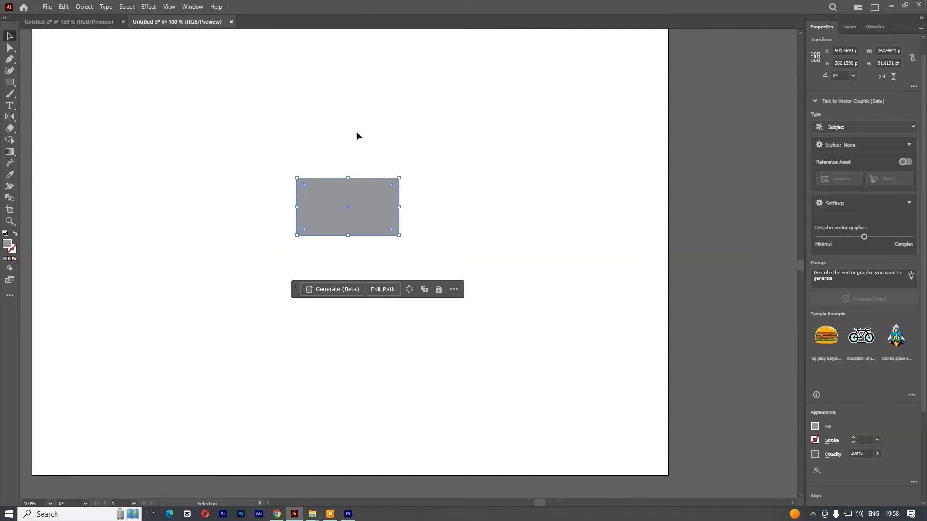
scroll(182, 242, "right", 2)
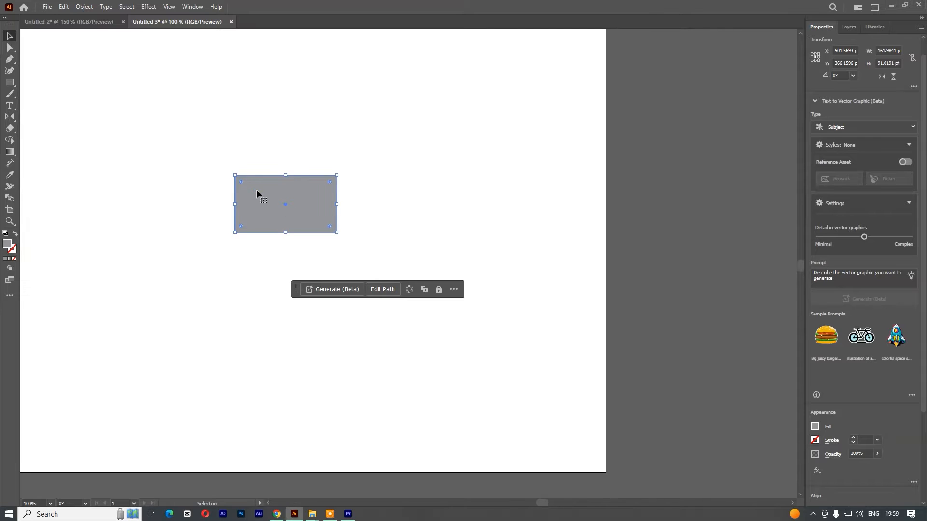
Step: Show the rulers and add a horizontal guide through the rectangle's centre and a vertical guide to its right
key("r")
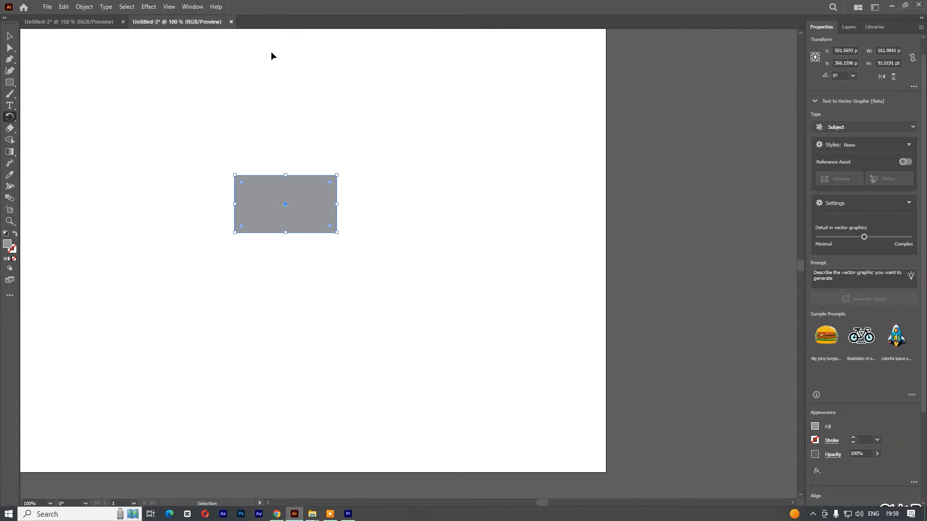
key("ctrl+r")
left_click_drag(290, 33, 323, 203)
left_click_drag(25, 175, 476, 227)
left_click(330, 240)
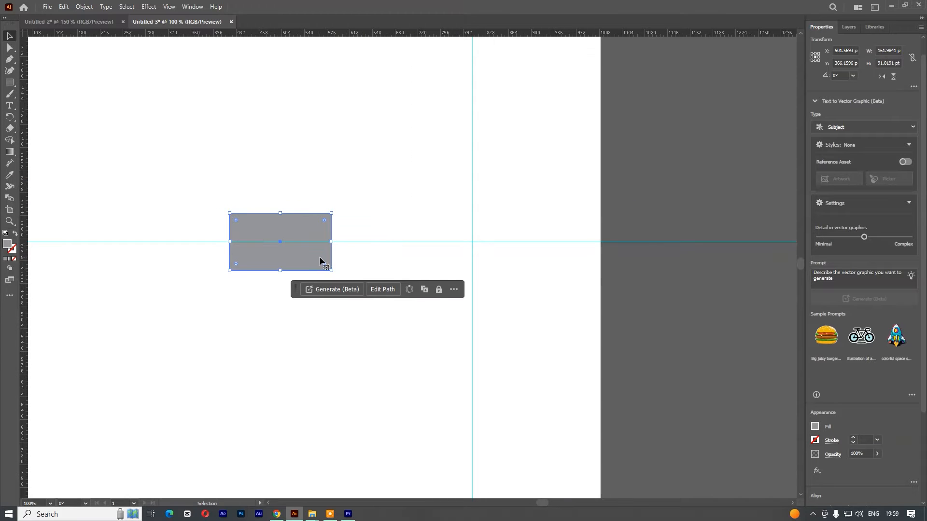
Step: Try a copy of the rectangle rotated 45° about the guide intersection
key("r")
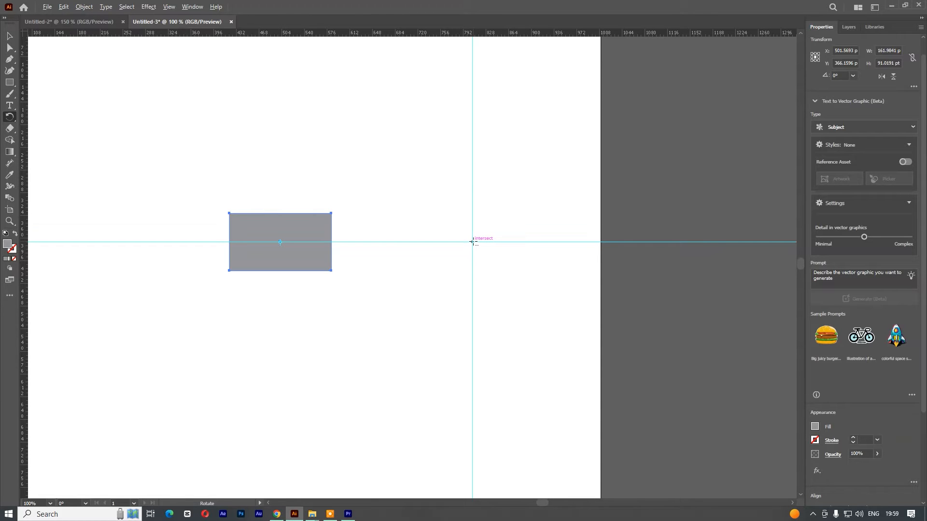
left_click(472, 242, "alt")
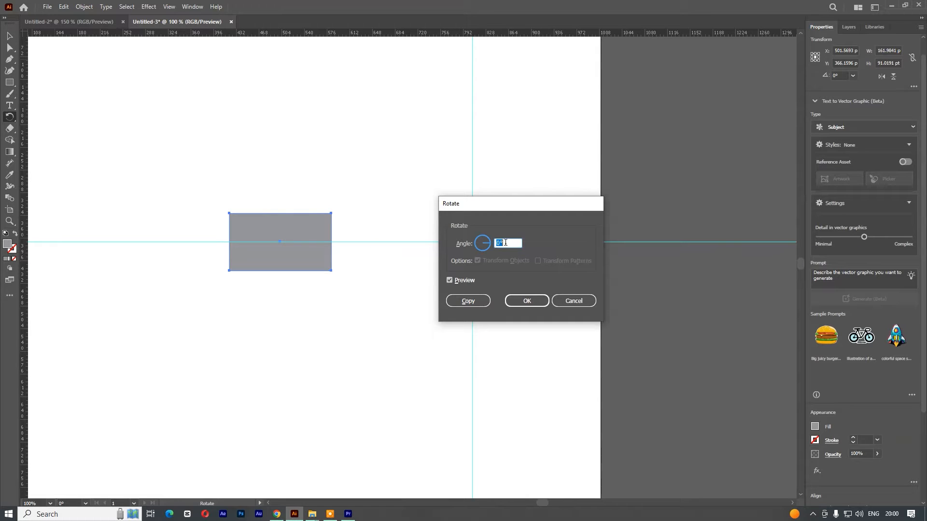
type("45")
left_click(468, 301)
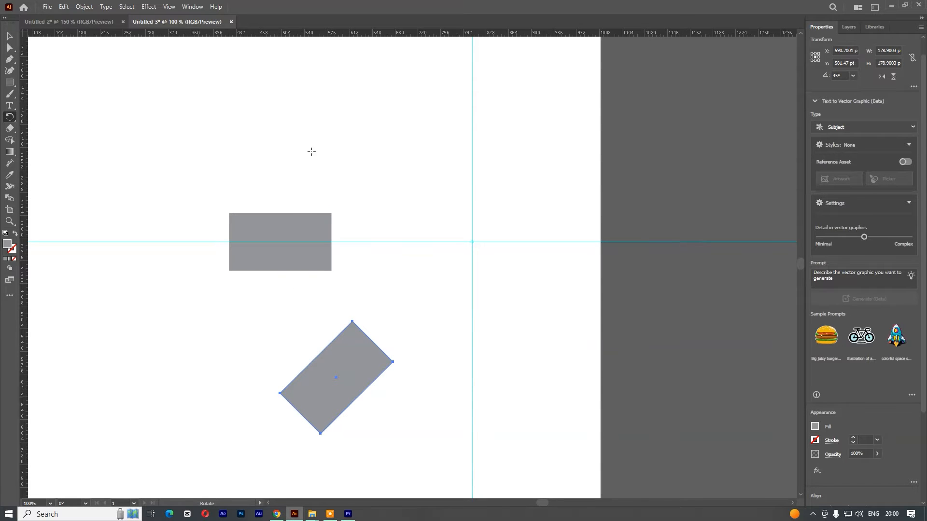
key("ctrl+z")
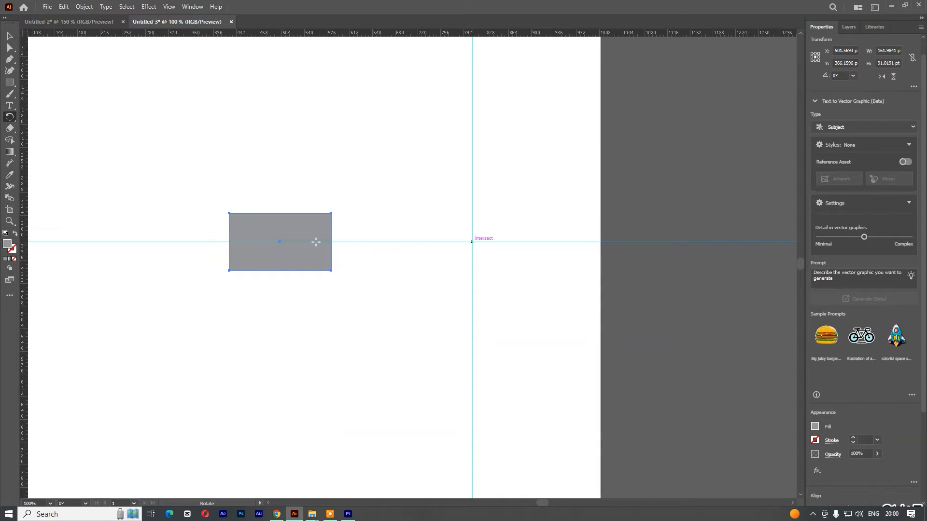
Step: Create a copy of the gray rectangle rotated 35° about the intersection of the guides
key("v")
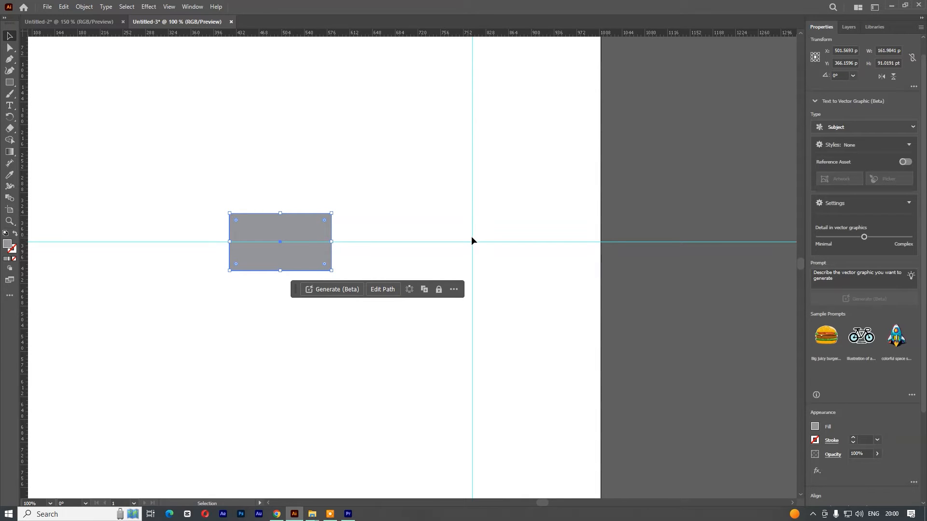
key("r")
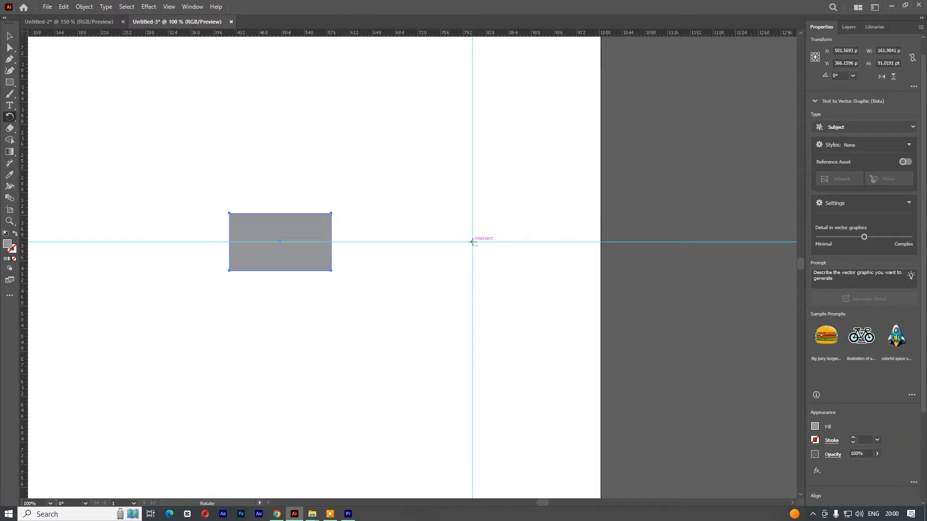
left_click(472, 241, "alt")
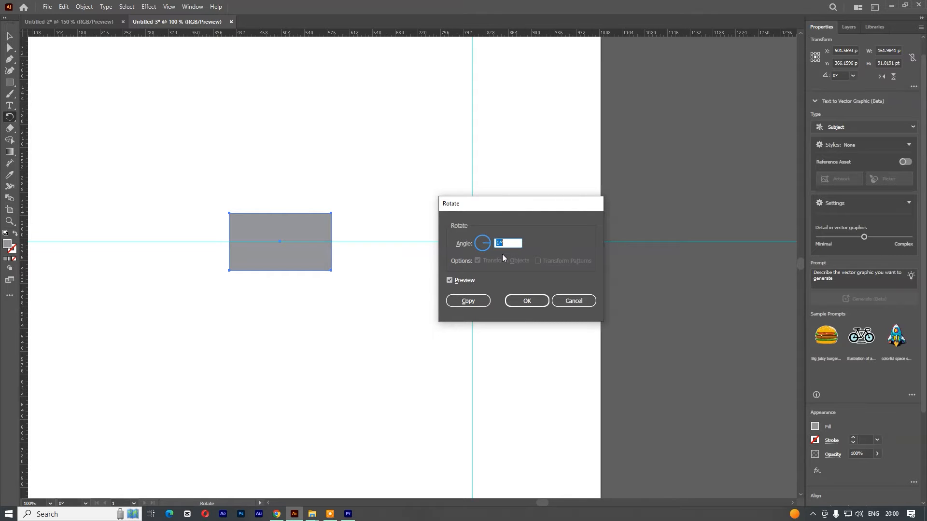
type("35")
left_click(467, 301)
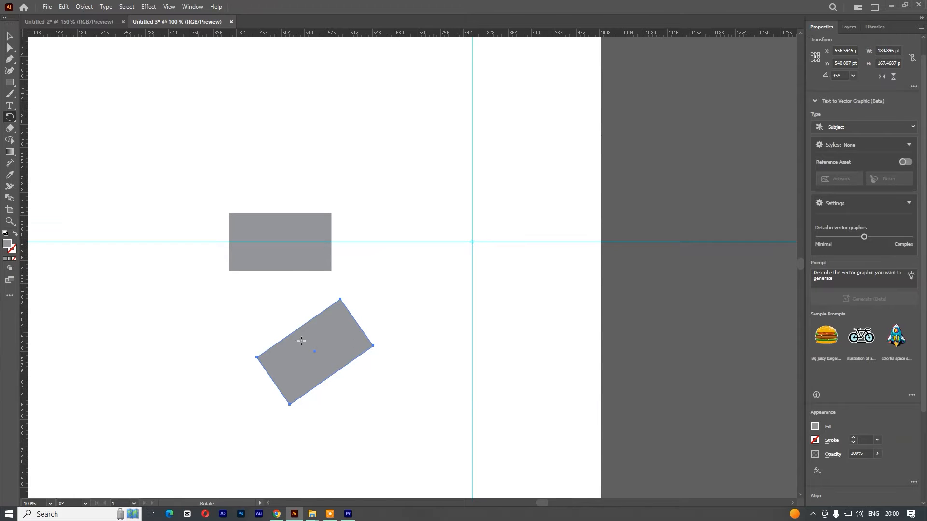
Step: Repeat the rotated copy to form a ring of ten rectangles, and centre the ring and its vertical guide on the artboard
scroll(337, 388, "down", 2)
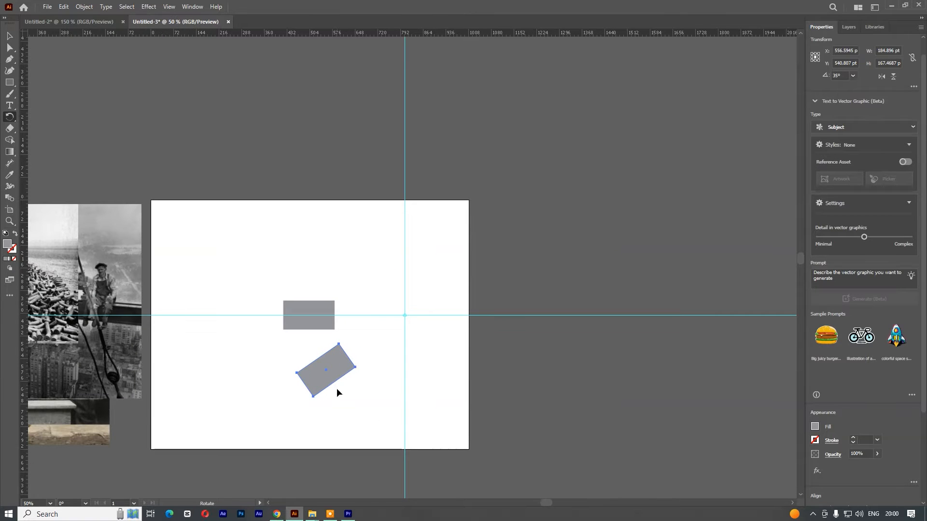
key("alt+space")
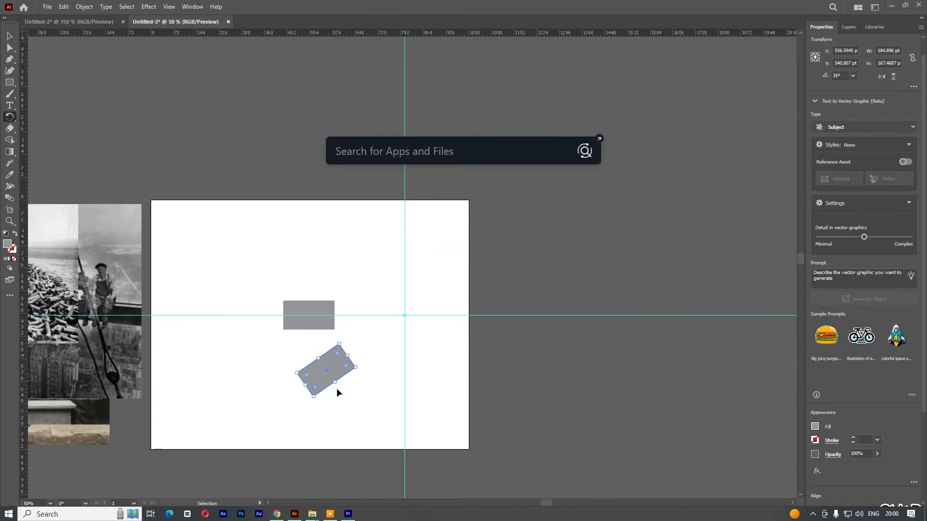
key("Escape")
key("ctrl+d")
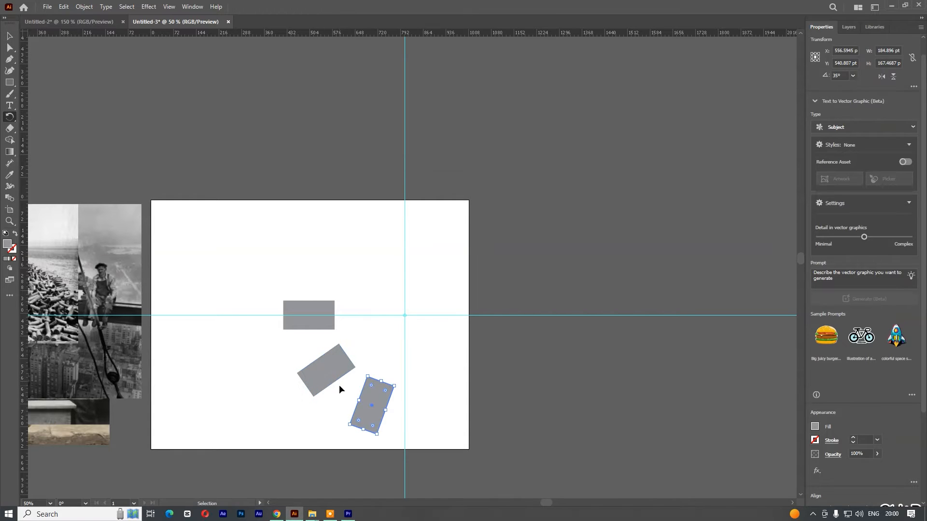
key("ctrl+d")
key("ctrl+d")
key("ctrl+d")
key("ctrl+d")
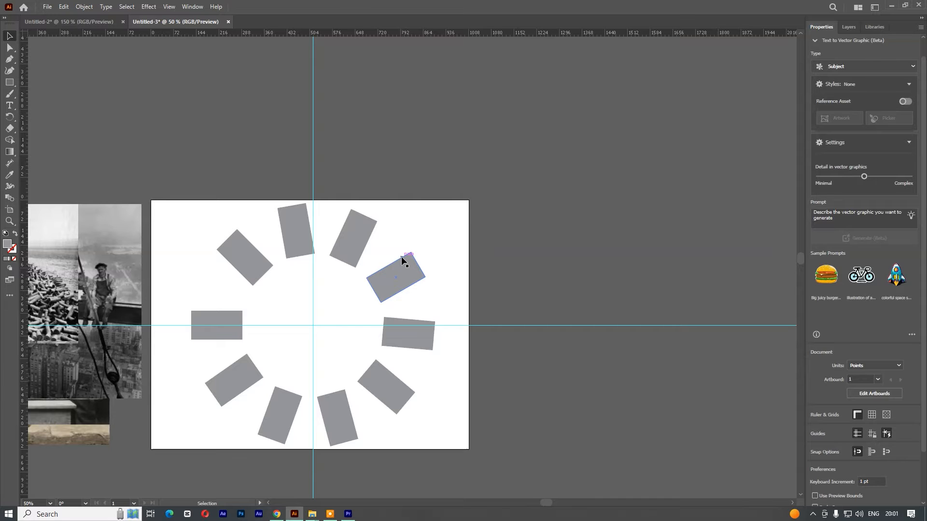
scroll(285, 302, "up", 1)
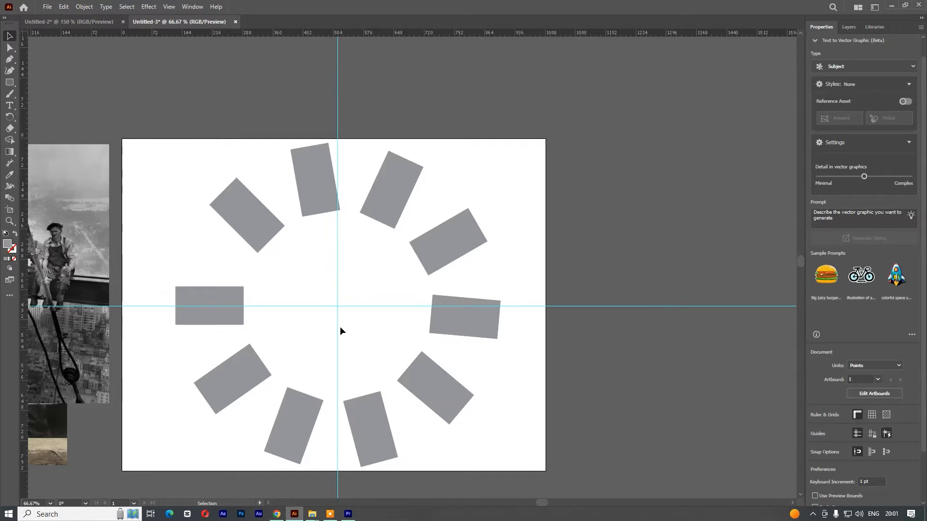
Step: Hide the guides and move a photo from beside the artboard onto the ring of rectangles
key("ctrl+semicolon")
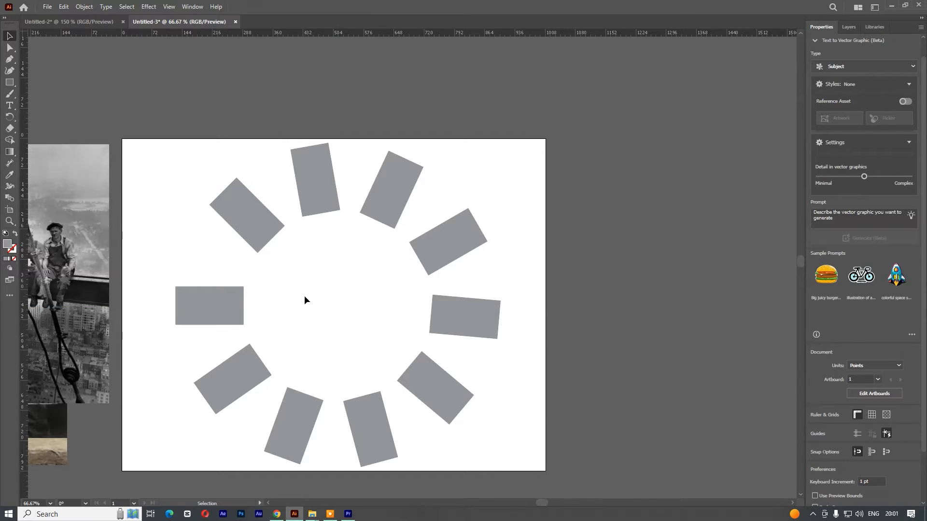
scroll(304, 300, "down", 1)
left_click_drag(306, 306, 449, 266)
mouse_move(139, 253)
left_mouse_down()
mouse_move(502, 140)
mouse_move(534, 254)
mouse_move(538, 373)
mouse_move(524, 285)
mouse_move(544, 331)
left_mouse_up()
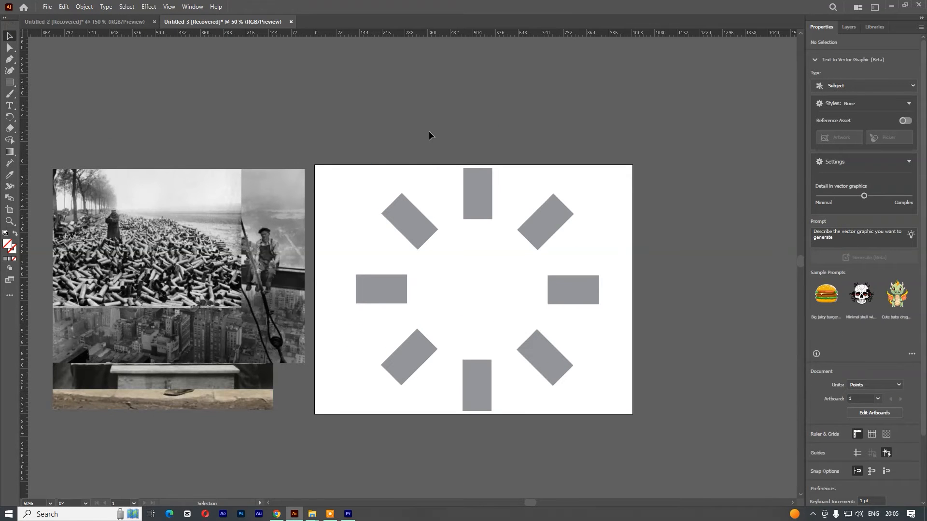
Step: Save the Illustrator document as Circular Slidewhow 2.ai
left_click(48, 8)
left_click(99, 105)
type("Circular Slidehow 2")
key("Return")
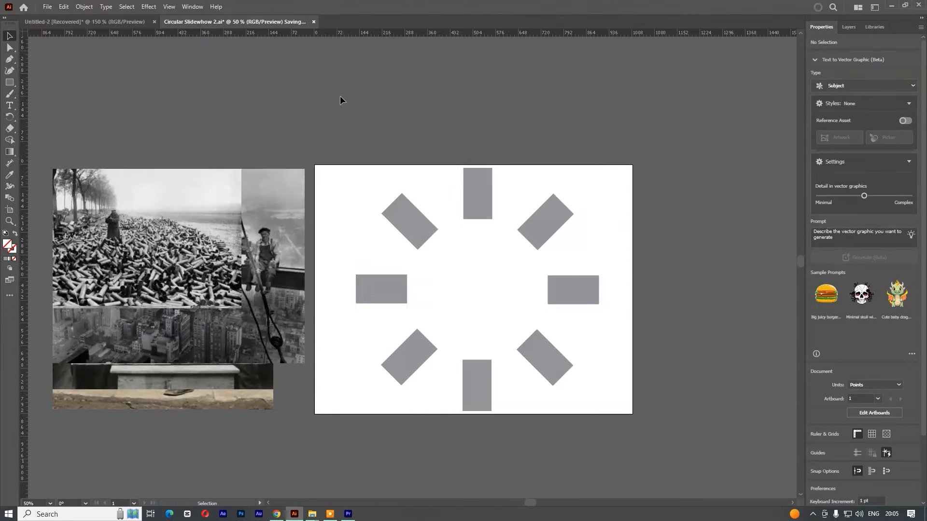
Step: Fit the photos behind the gray frames of the ring and clip the upper-left photo to its frame with a clipping mask
left_click_drag(201, 260, 564, 372)
left_click_drag(565, 325, 471, 376)
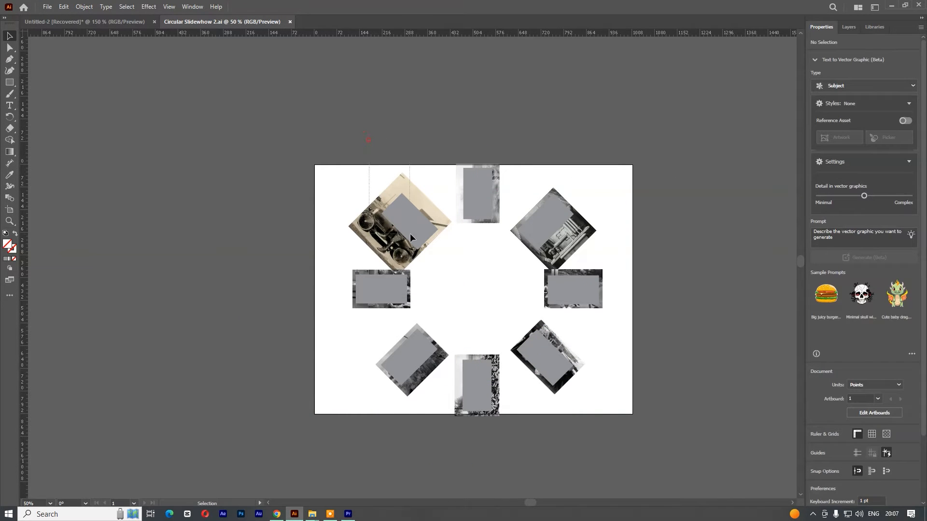
left_click(410, 233)
right_click(410, 227)
left_click(453, 366)
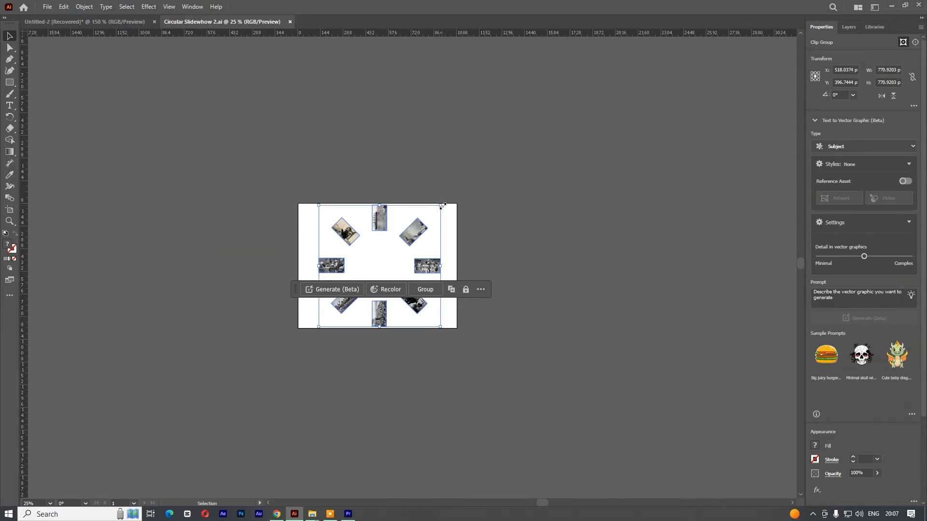
Step: Scale the whole ring of clipped photos up proportionally about its centre to about 2920 pt wide
left_click_drag(442, 206, 594, 73)
scroll(488, 221, "down", 1)
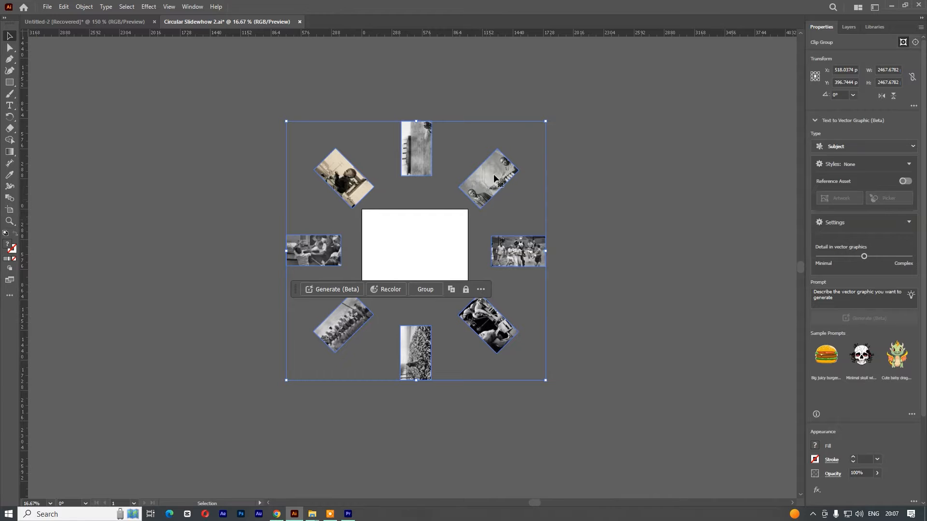
left_click_drag(547, 121, 565, 99)
left_click(370, 332)
scroll(370, 331, "up", 1)
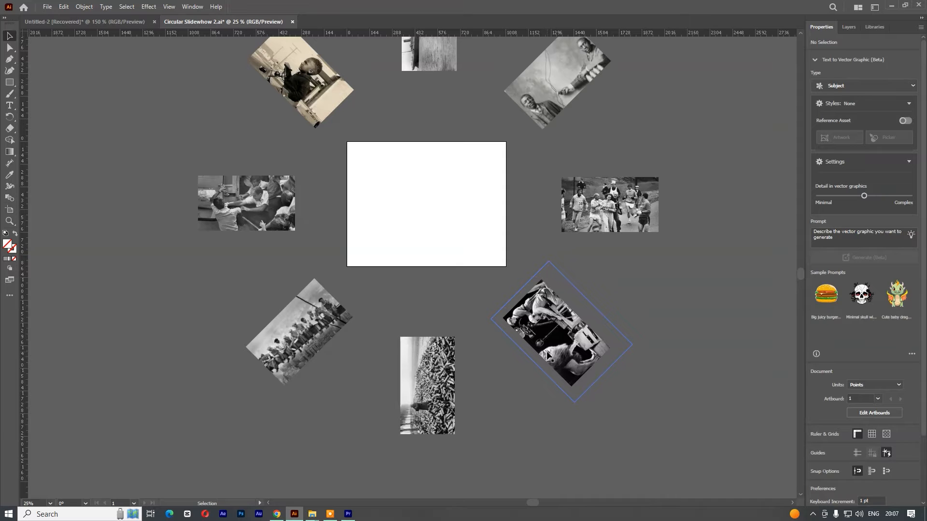
Step: Shift the image slightly inside the clipping mask of the ring's lower-right photo
double_click(557, 348)
scroll(557, 349, "up", 1)
left_click_drag(557, 350, 565, 347)
double_click(649, 294)
scroll(647, 296, "down", 2)
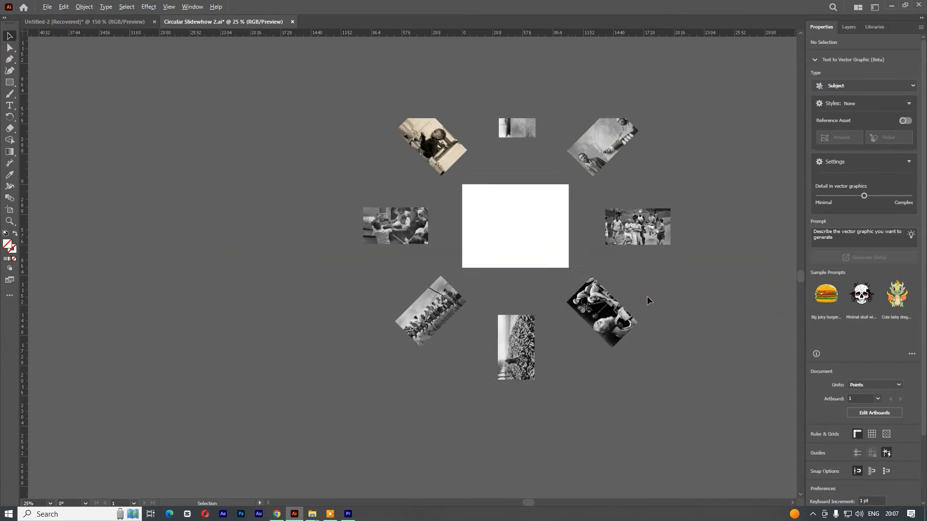
Step: Enlarge the artboard to enclose the photo ring exactly, about 2921 by 2921 pt, and save the document
left_click(10, 209)
left_click_drag(462, 185, 384, 73)
left_click_drag(569, 268, 670, 379)
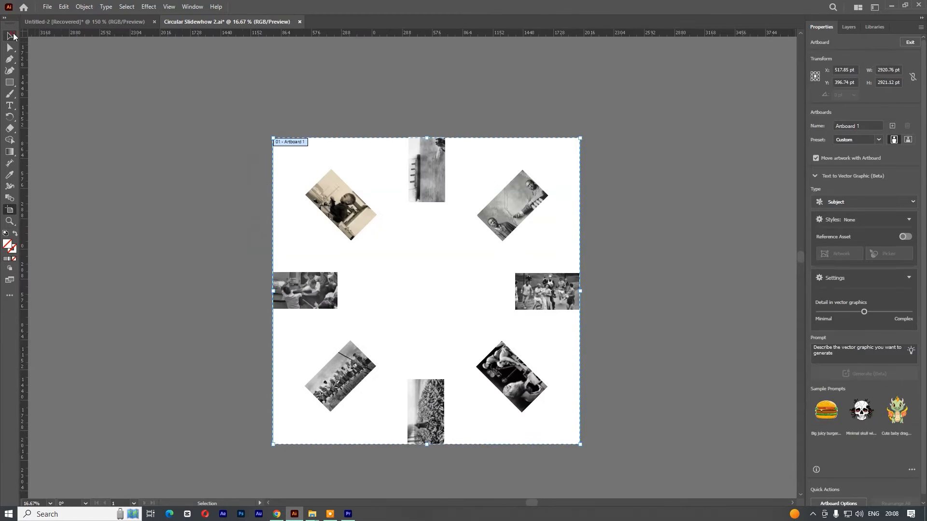
left_click(10, 36)
left_click(146, 86)
key("ctrl+s")
scroll(466, 126, "up", 5)
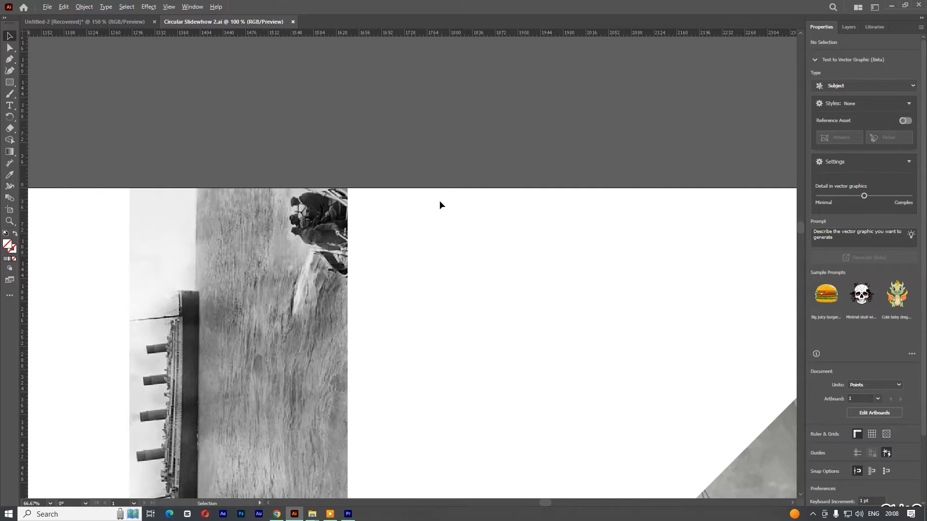
scroll(442, 252, "down", 6)
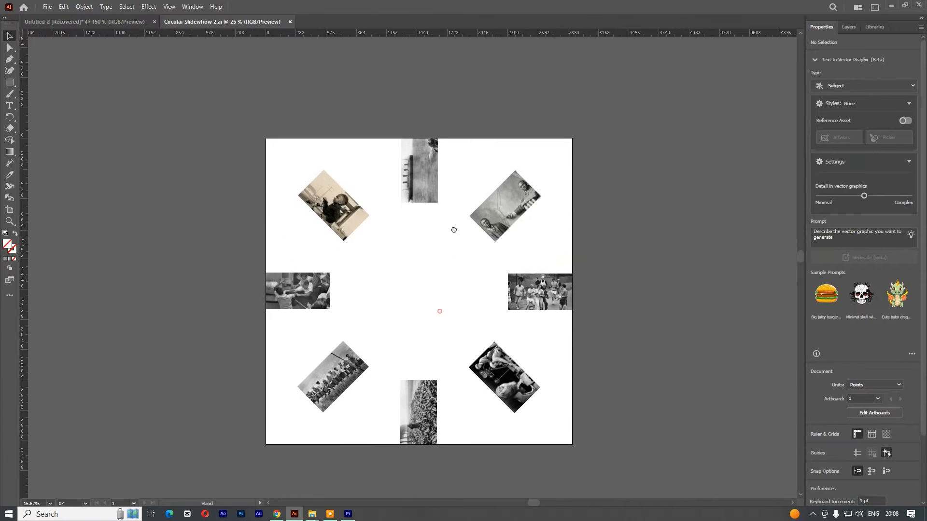
Step: Switch to Premiere Pro and import Circular Slidewhow 2.ai from the Graphics File folder of the 09-Circular Slide Show Effect project
left_click(348, 513)
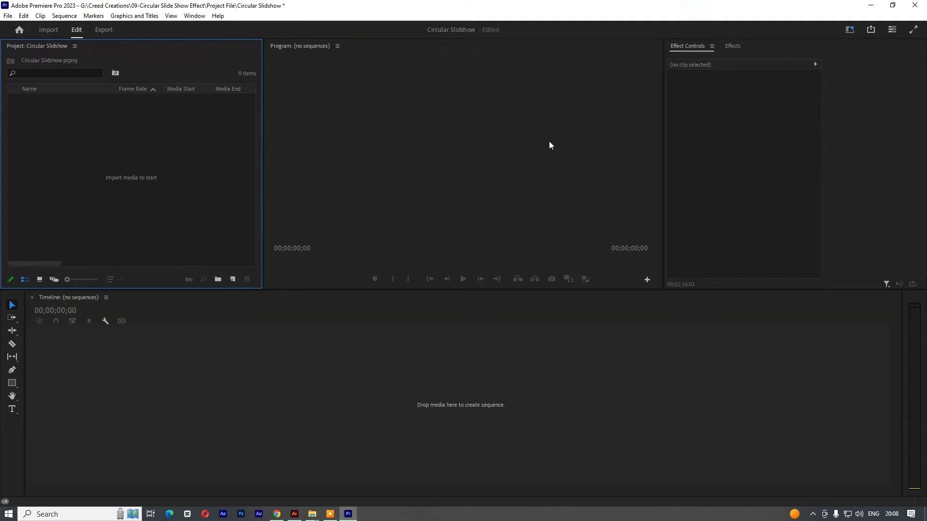
double_click(199, 147)
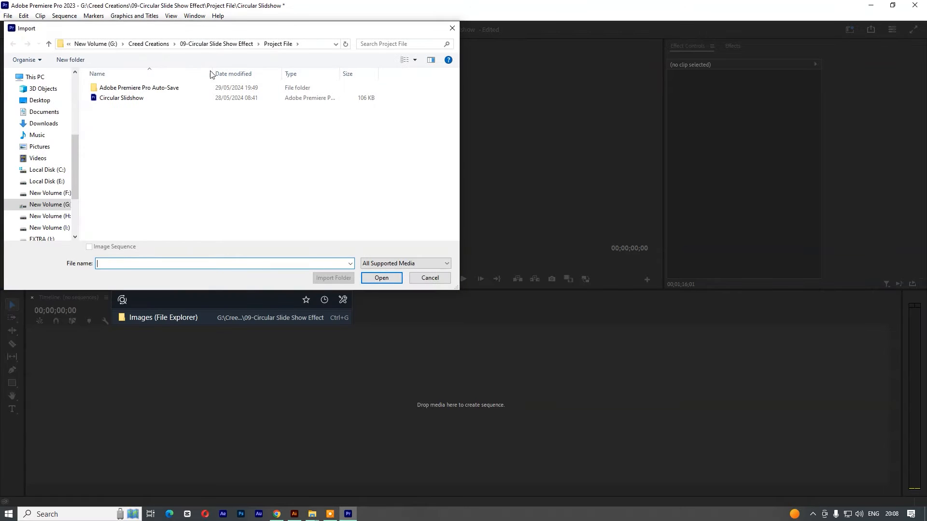
left_click(208, 44)
double_click(130, 88)
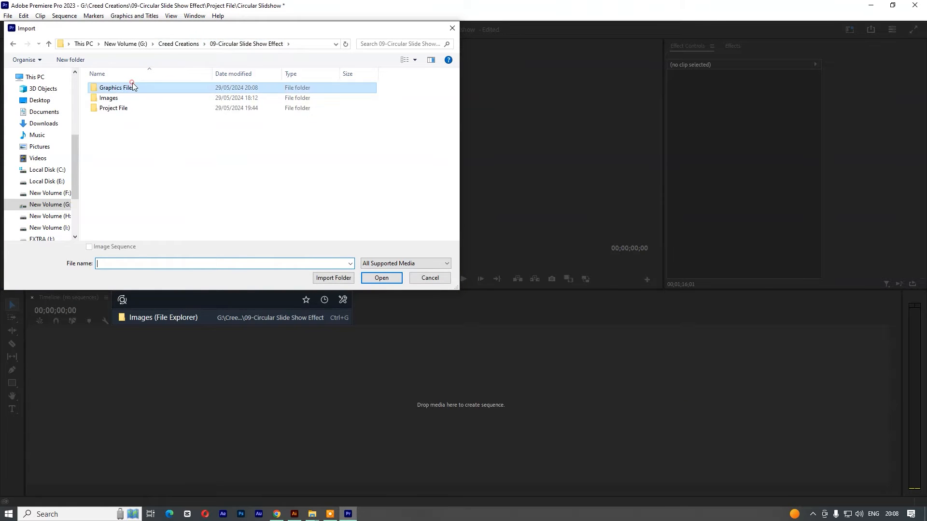
left_click(133, 98)
left_click(381, 277)
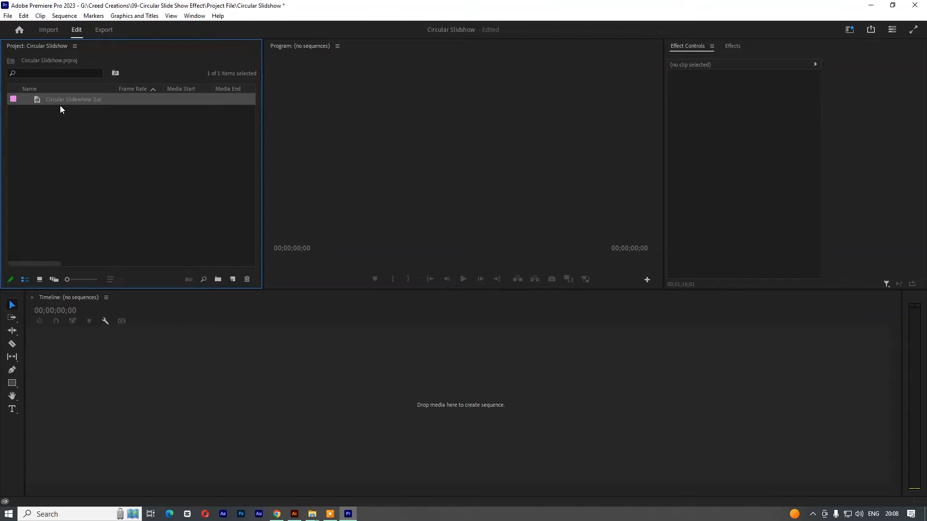
Step: Create a new sequence with the DSLR 1080p30 preset and name it Circular_Slideshow
left_click(233, 279)
left_click(271, 290)
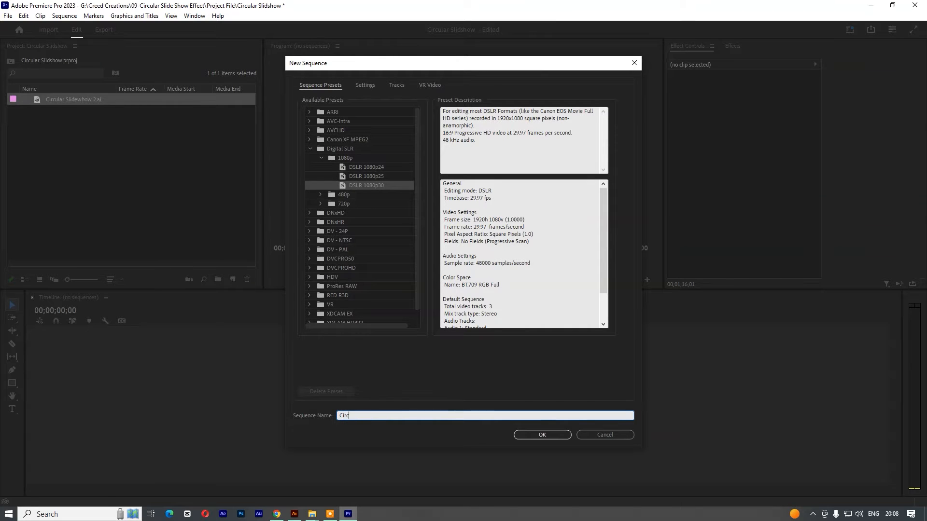
type("Circular_Slideshow")
key("Return")
Step: Place Circular Slidewhow 2.ai on video track V1, move the playhead onto the clip and enlarge the program preview
left_click_drag(37, 99, 300, 401)
left_click(304, 320)
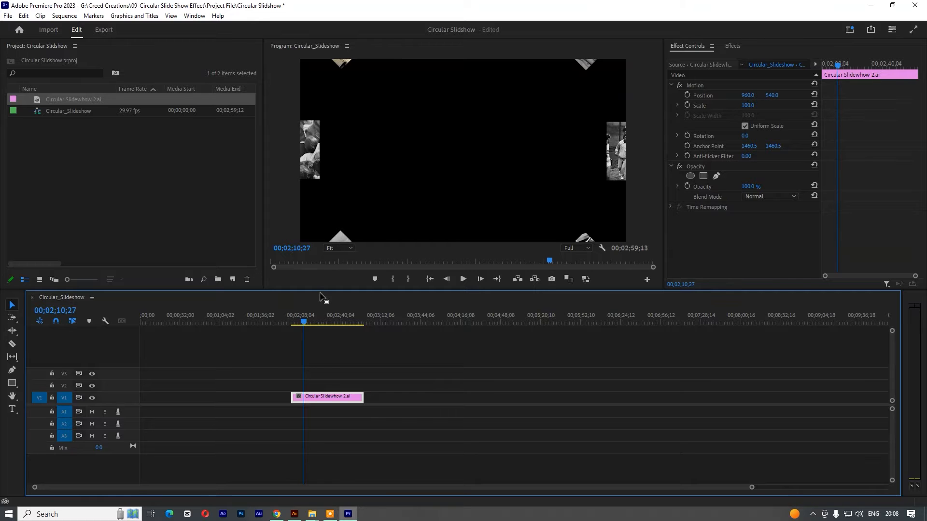
left_click_drag(321, 288, 415, 309)
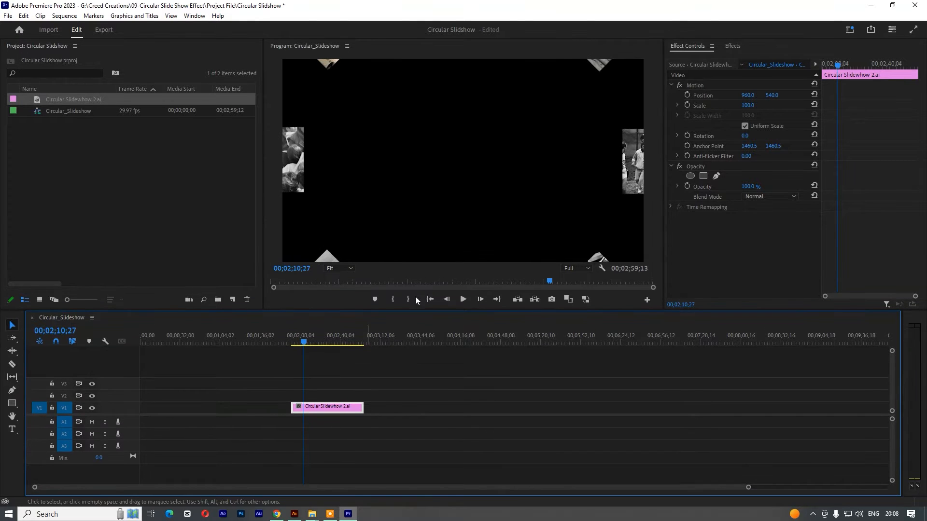
Step: Set the clip's scale to 227, horizontal position to 3595 and rotation to -182° so a single photo fills the frame
left_click_drag(747, 105, 715, 106)
mouse_move(744, 136)
left_mouse_down()
mouse_move(728, 136)
mouse_move(744, 137)
left_mouse_up()
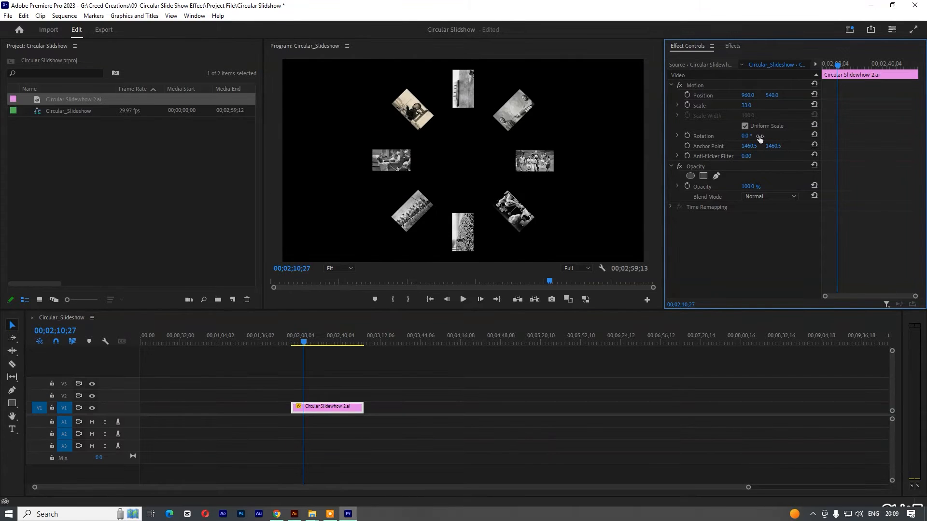
left_click_drag(746, 109, 699, 79)
mouse_move(747, 95)
left_mouse_down()
mouse_move(887, 95)
mouse_move(784, 106)
mouse_move(917, 95)
mouse_move(773, 95)
mouse_move(791, 95)
mouse_move(742, 106)
mouse_move(750, 96)
mouse_move(737, 96)
left_mouse_up()
mouse_move(746, 136)
left_mouse_down()
mouse_move(844, 137)
mouse_move(655, 137)
mouse_move(747, 134)
left_mouse_up()
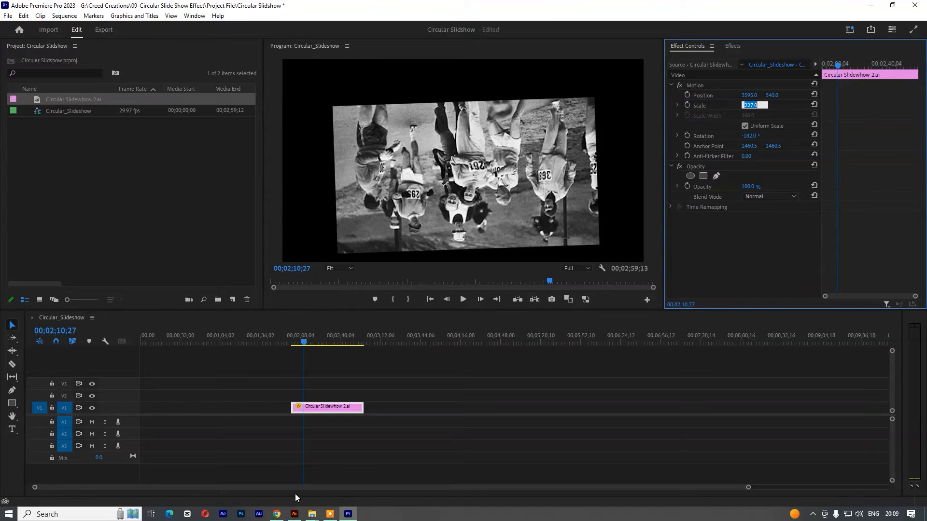
Step: Switch to Illustrator and turn the upper-right photo 180° inside its clipping mask, to a rotation of 225°
left_click(295, 514)
scroll(523, 275, "up", 1)
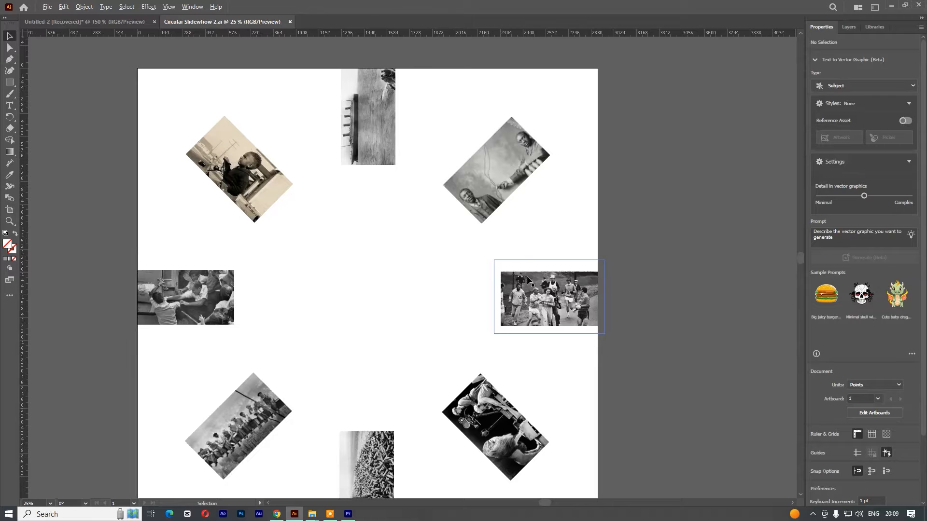
scroll(462, 202, "down", 1)
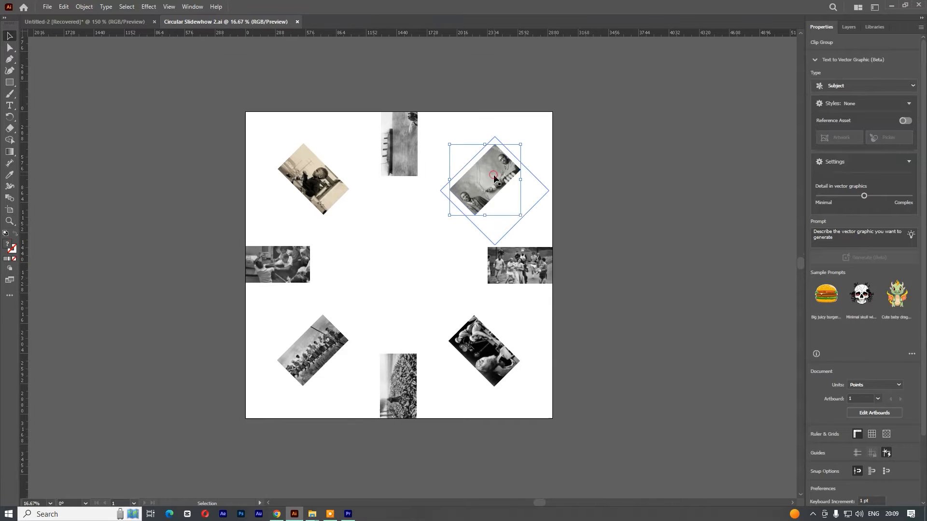
double_click(498, 180)
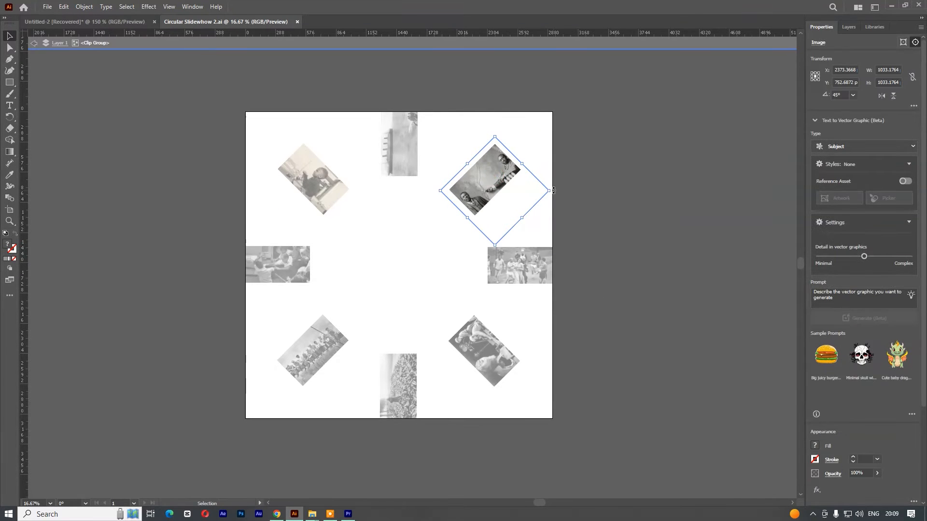
left_click_drag(469, 184, 456, 166)
double_click(593, 214)
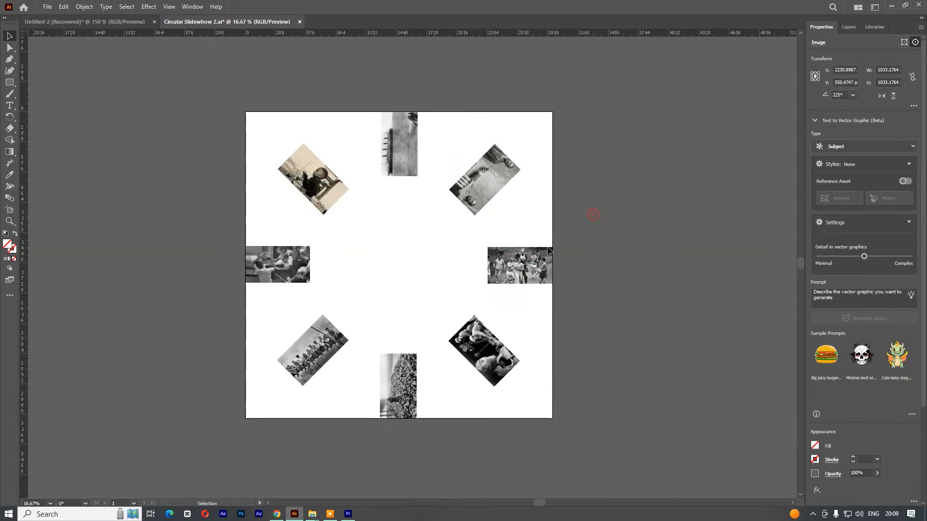
Step: Turn the runners photo 180° inside its clipping mask and save the document
double_click(531, 266)
left_click_drag(518, 266, 654, 226)
double_click(654, 226)
key("ctrl+s")
Step: Switch to Premiere Pro and rotate the clip to -89° to check the orientation of the photos around the ring
key("alt+Tab")
mouse_move(307, 343)
left_mouse_down()
mouse_move(316, 343)
mouse_move(297, 343)
left_mouse_up()
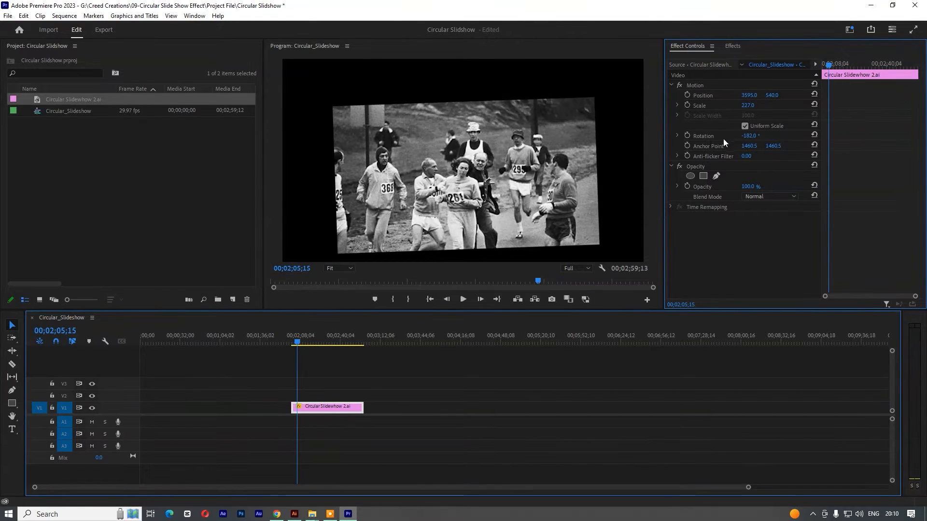
left_click_drag(747, 135, 792, 136)
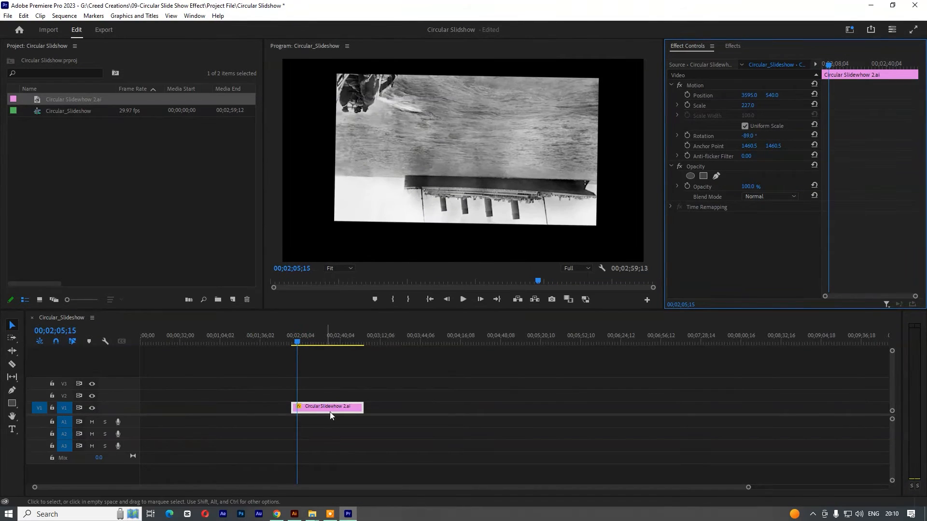
Step: Switch to Illustrator, turn the ship photo 180° inside its clipping mask and save the document
left_click(294, 514)
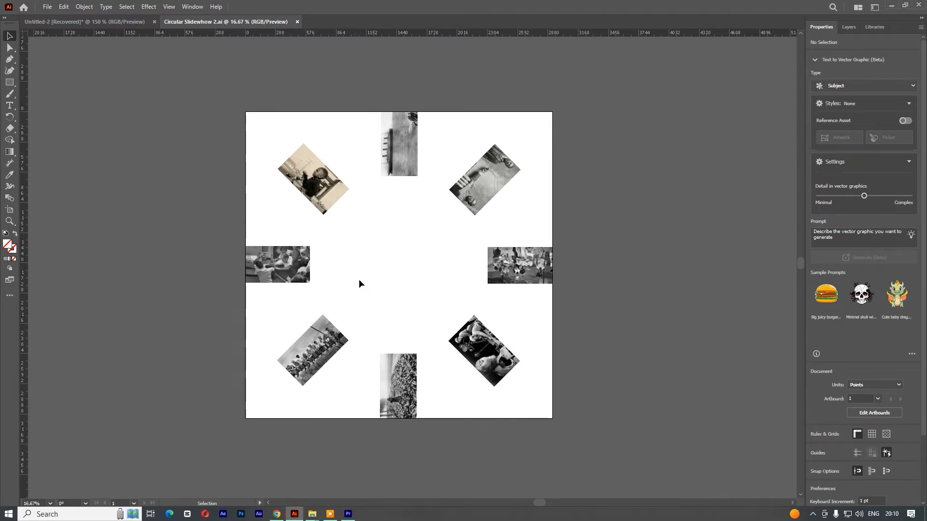
double_click(403, 160)
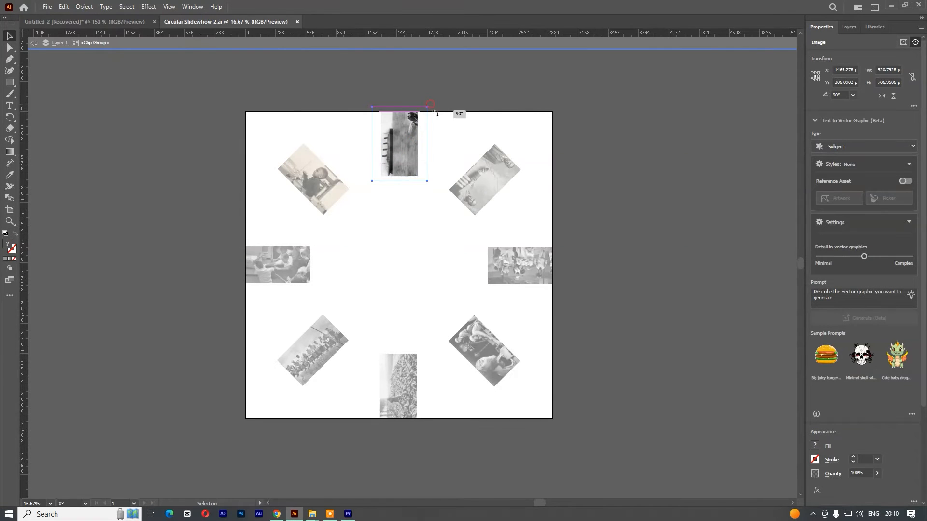
left_click_drag(431, 107, 372, 182)
double_click(524, 116)
key("ctrl+s")
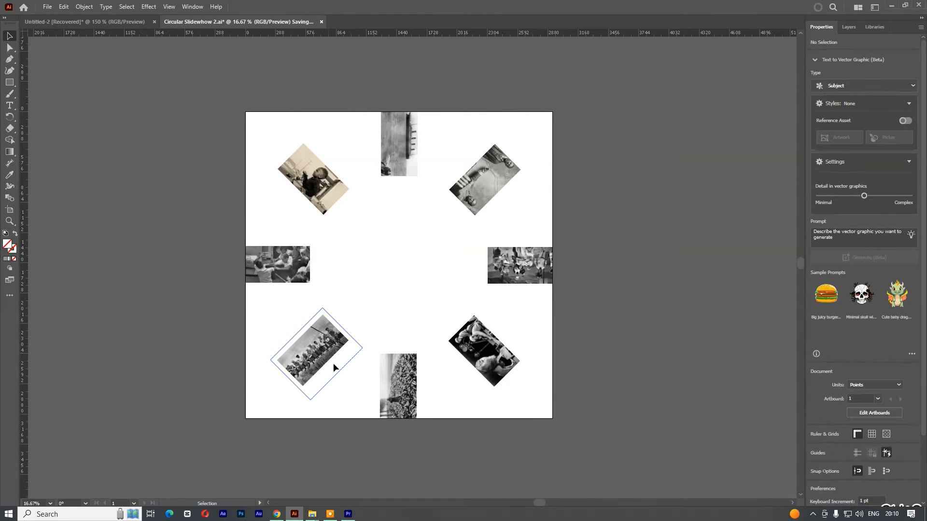
Step: Switch to Premiere Pro, check the remaining photos by rotating the clip, and set its rotation to 0°
left_click(348, 514)
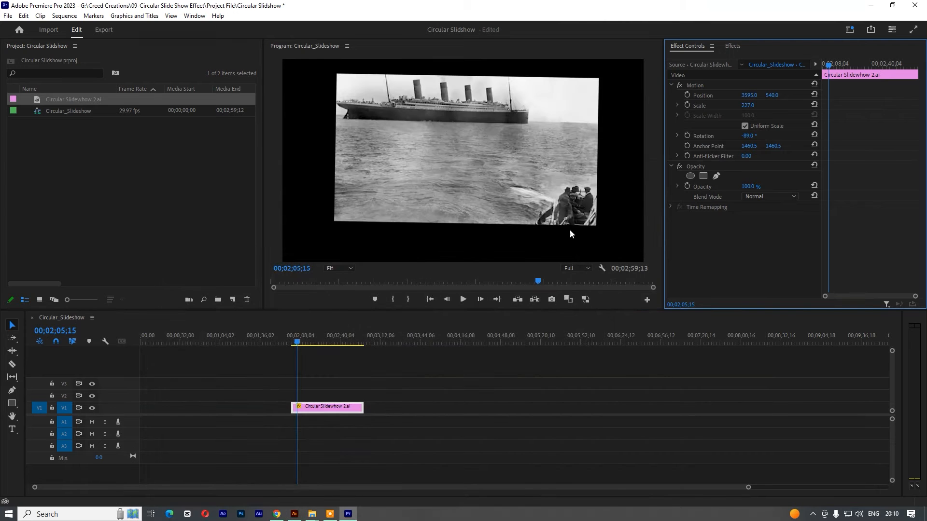
left_click_drag(749, 135, 880, 135)
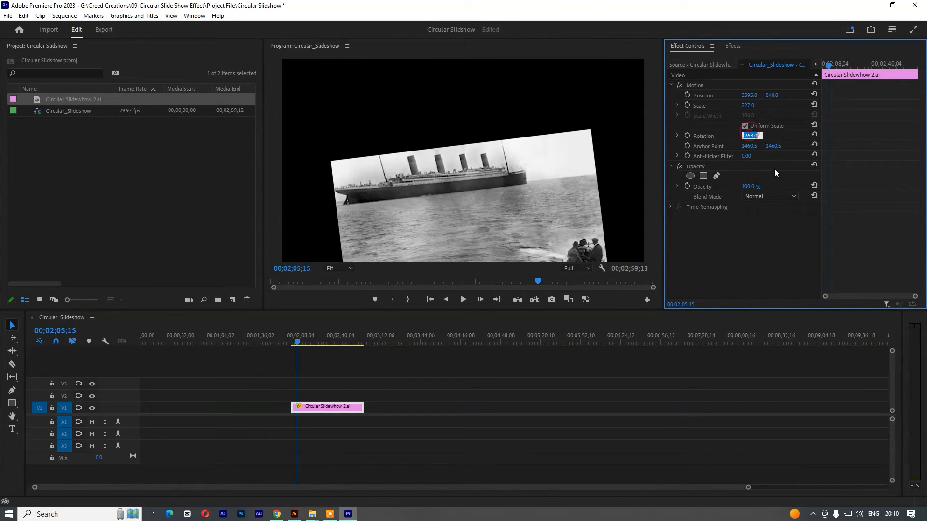
key("Return")
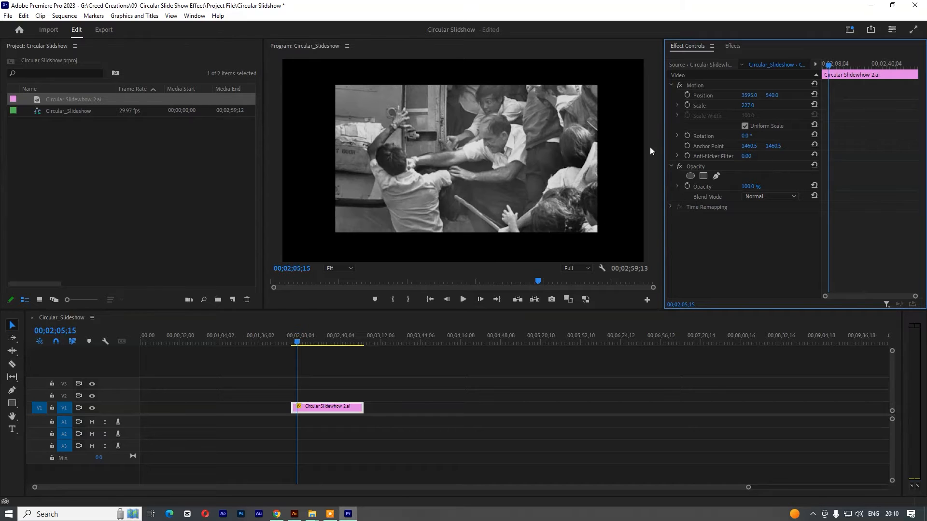
Step: Cut the slideshow clip at 00;02;11;22 and delete the part after the cut
left_click(329, 403)
key("Up")
key("space")
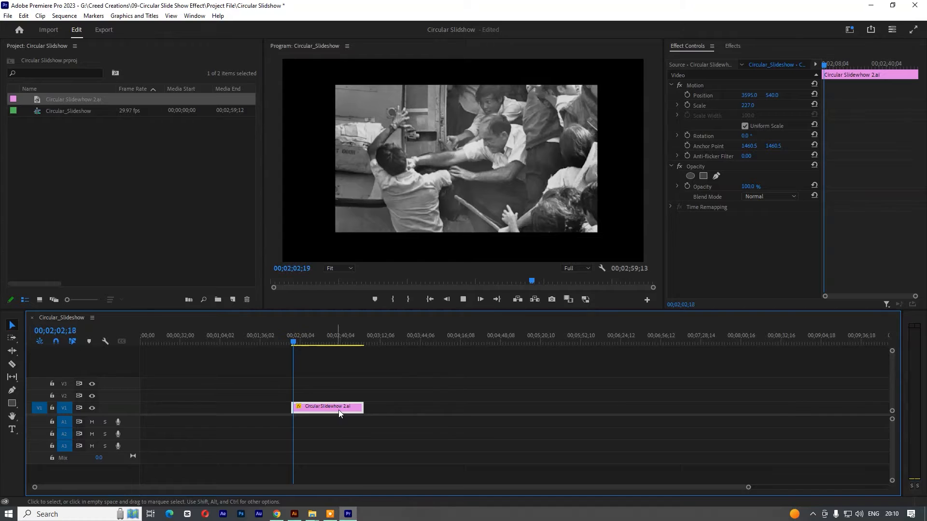
key("equal")
key("ctrl+k")
left_click(586, 406)
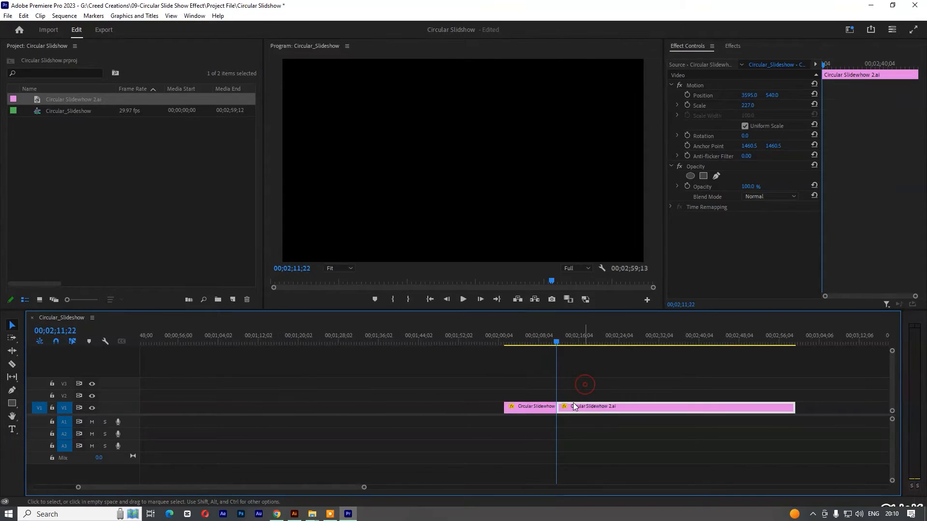
key("Delete")
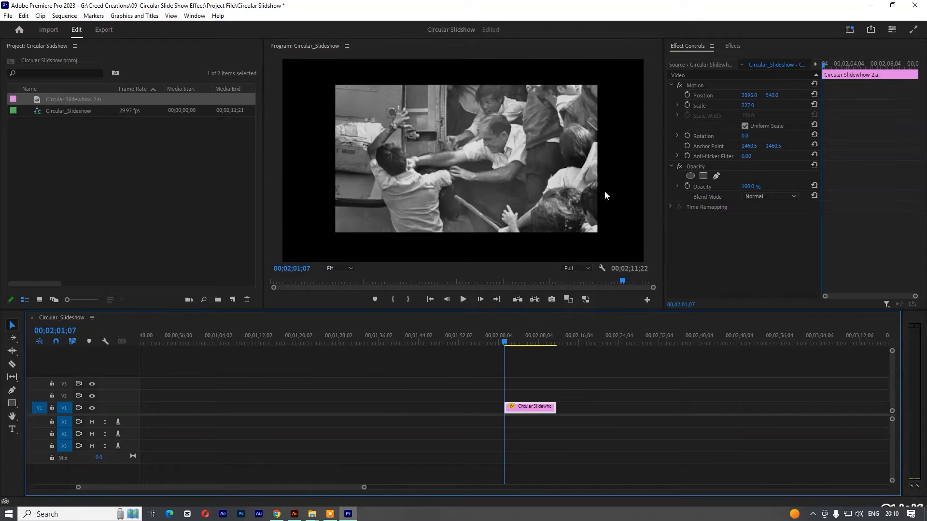
Step: Keyframe the clip's rotation from 0° at 00;02;01;07 to 135° at 00;02;03;02 and play back the turn
left_click(687, 136)
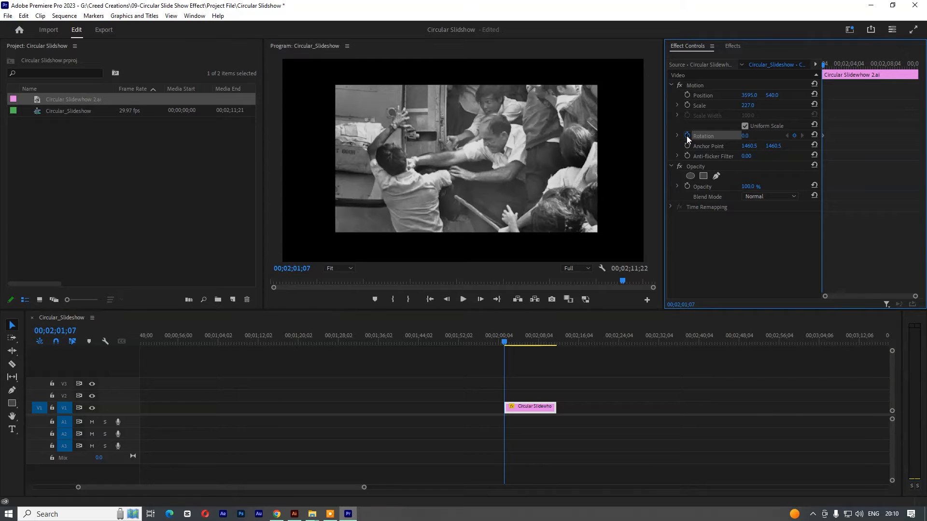
left_click_drag(826, 69, 840, 72)
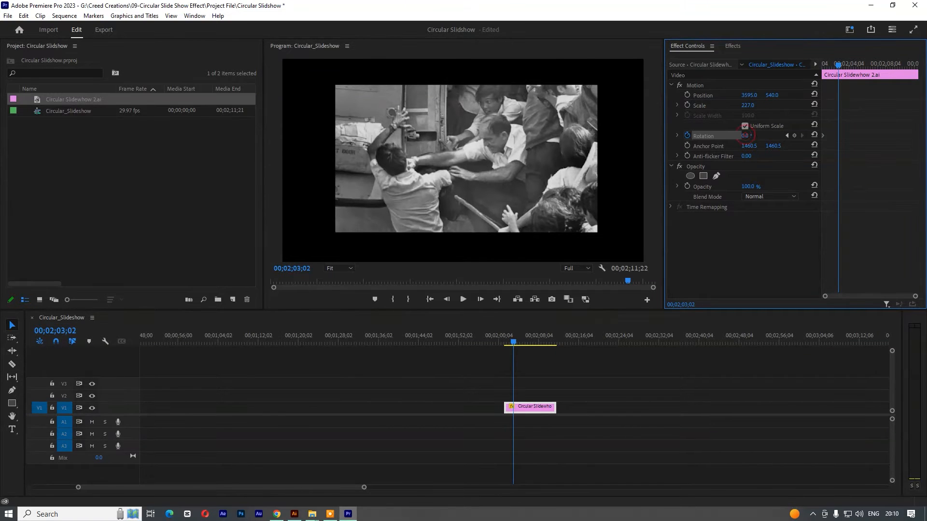
left_click_drag(745, 135, 810, 136)
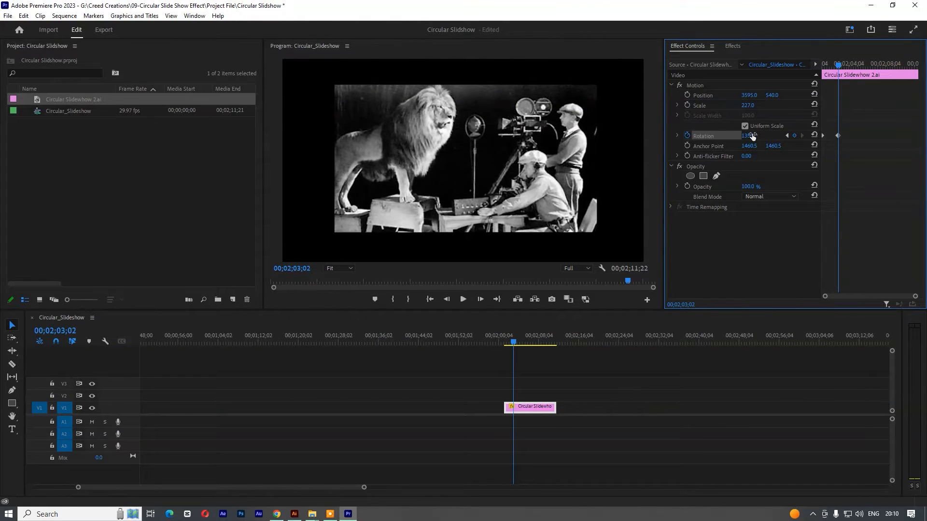
left_click_drag(859, 68, 755, 73)
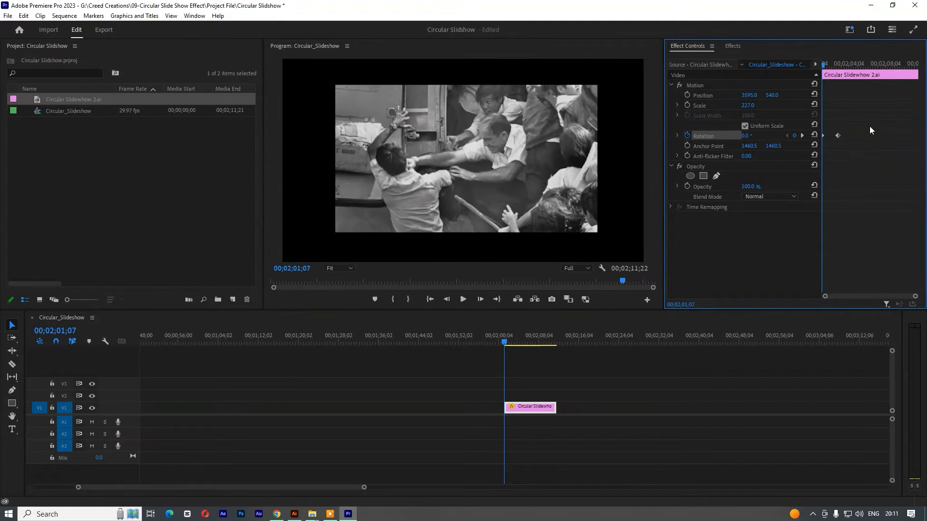
key("space")
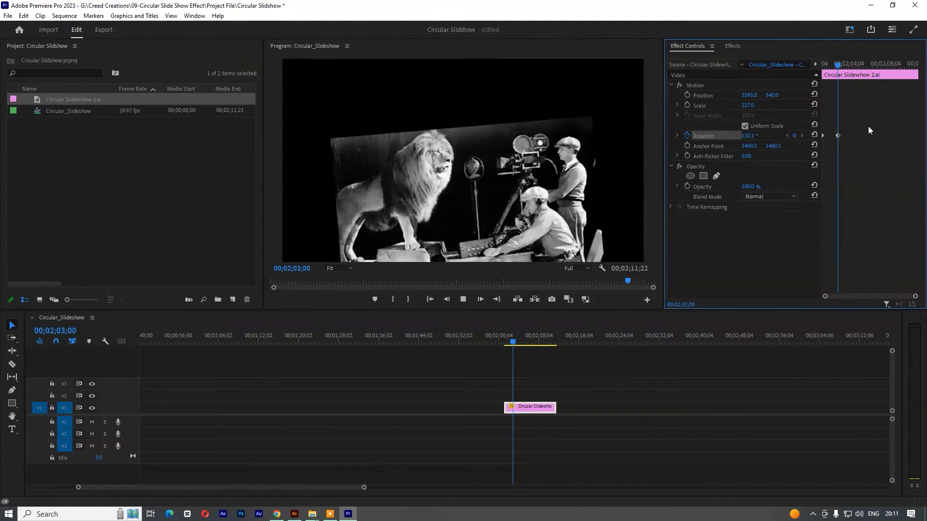
key("space")
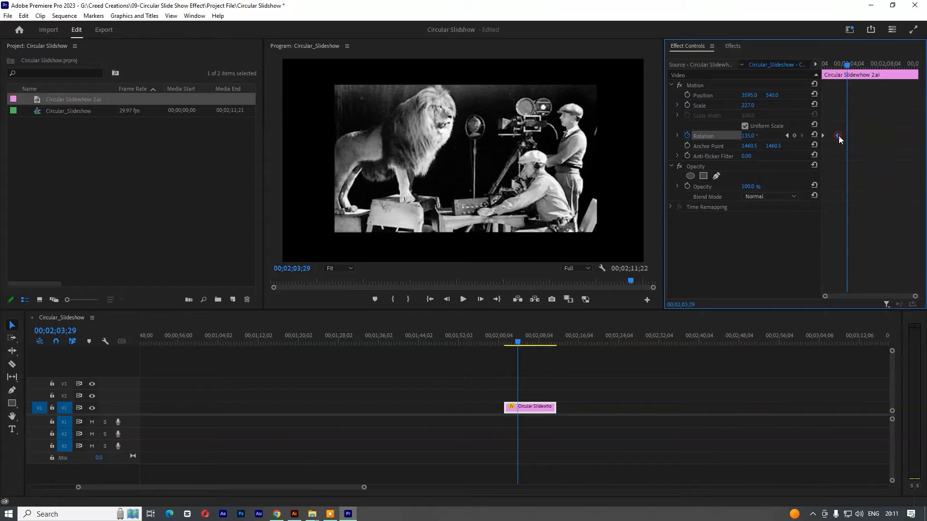
Step: Speed up the turn by moving the 135° rotation keyframe earlier, to about 00;02;02;01, and preview it
left_click_drag(837, 135, 830, 135)
left_click_drag(837, 66, 782, 68)
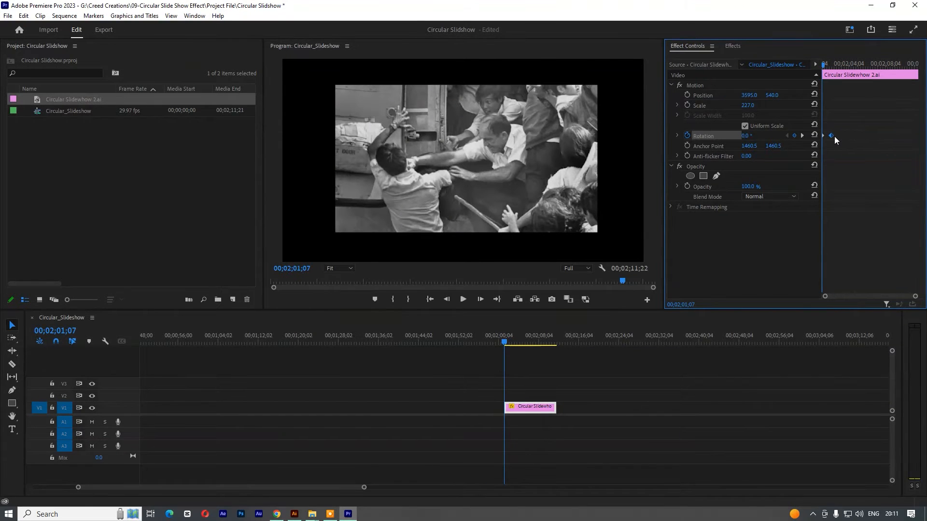
key("space")
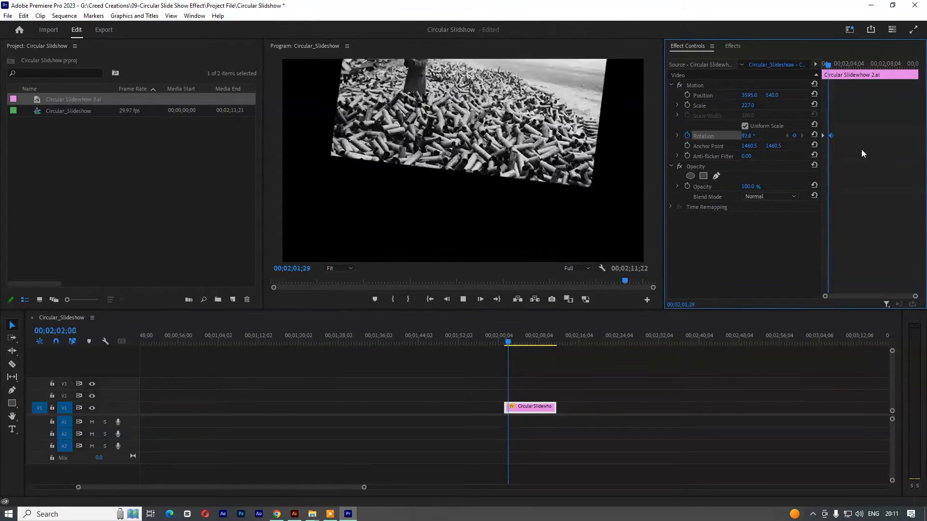
key("space")
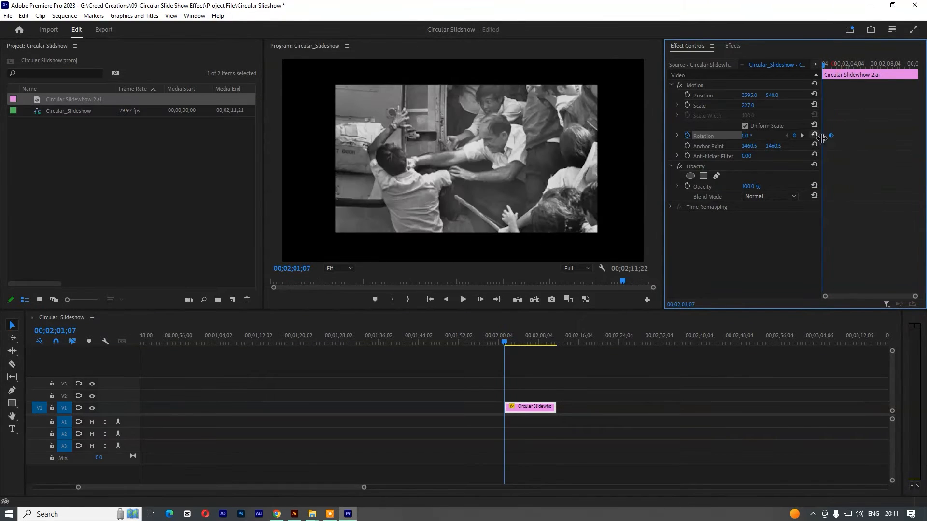
key("equal")
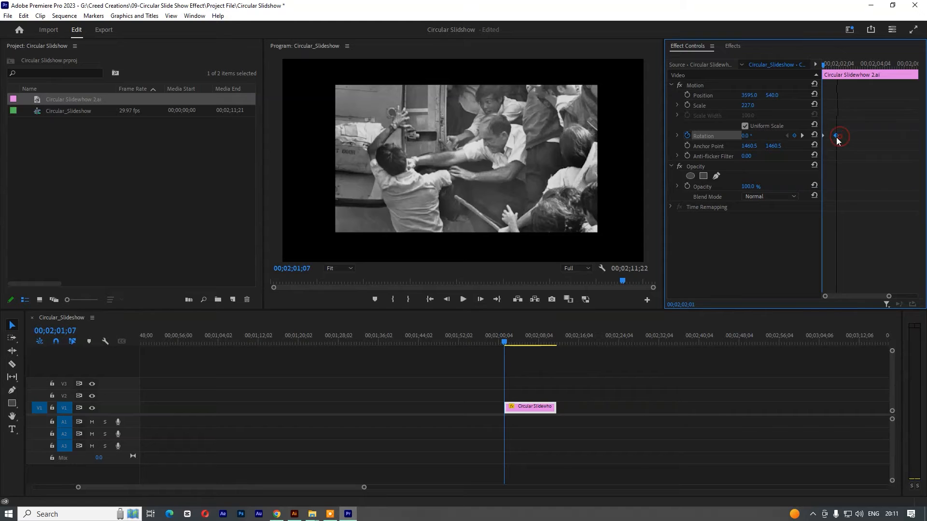
key("space")
key("space")
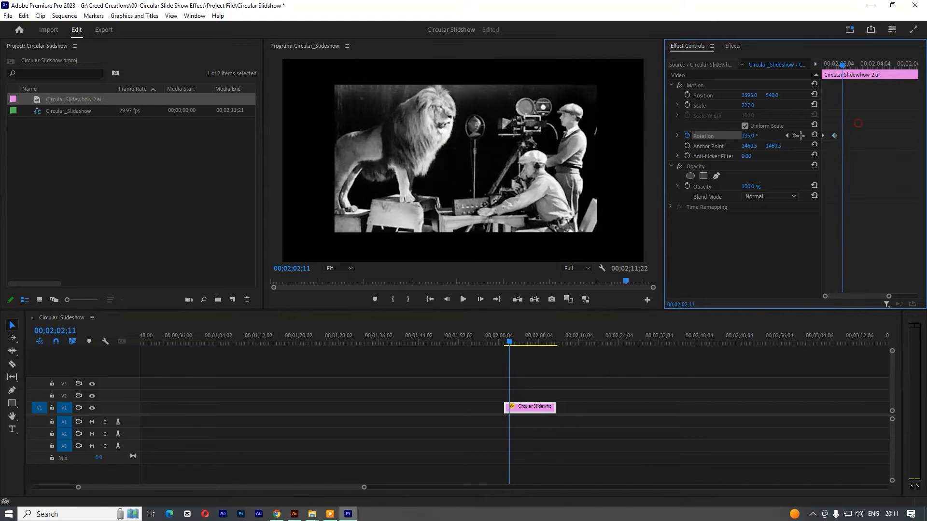
Step: Apply Ease In to the rotation keyframes and expand the rotation's value and velocity graphs
right_click(836, 140)
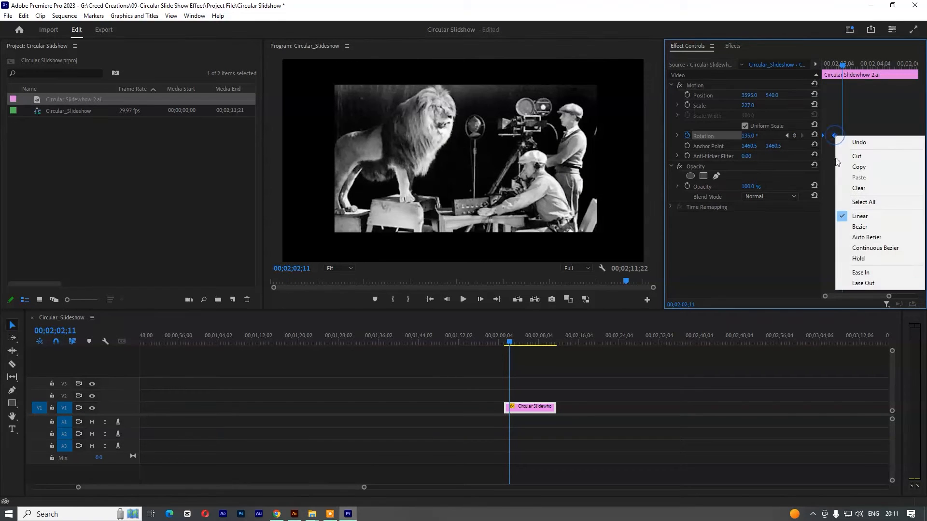
left_click(876, 273)
left_click(677, 135)
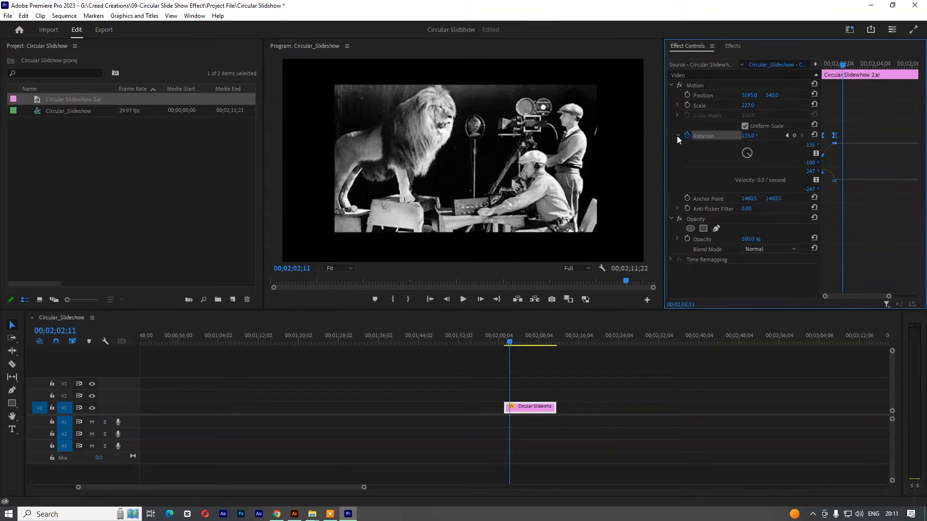
Step: Lengthen the second rotation keyframe's incoming velocity handle so the turn slows down gradually, and preview the clip
scroll(842, 173, "up", 2)
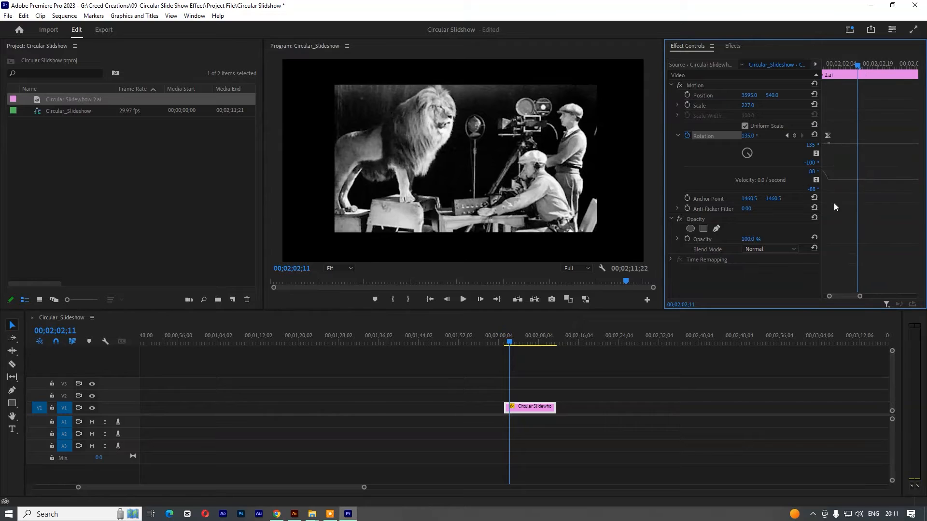
left_click_drag(827, 296, 777, 299)
left_click_drag(899, 296, 861, 297)
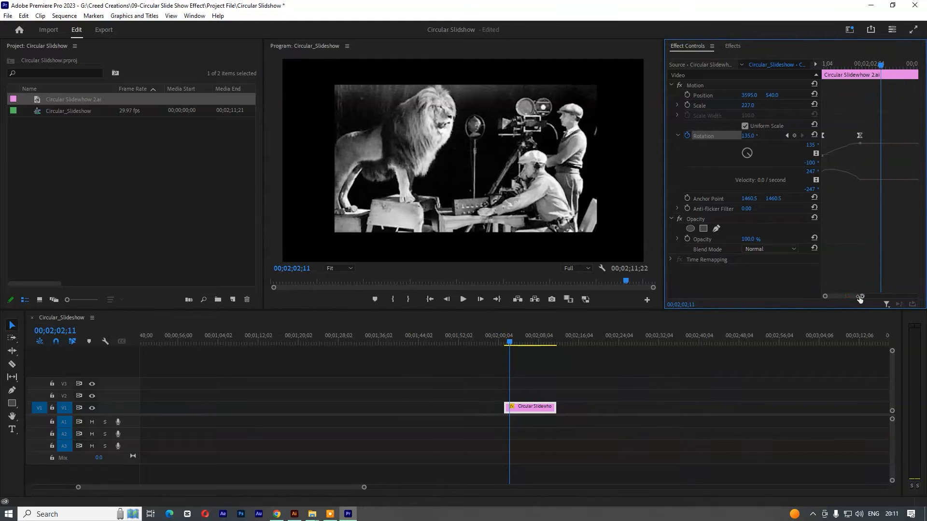
left_click_drag(836, 297, 833, 296)
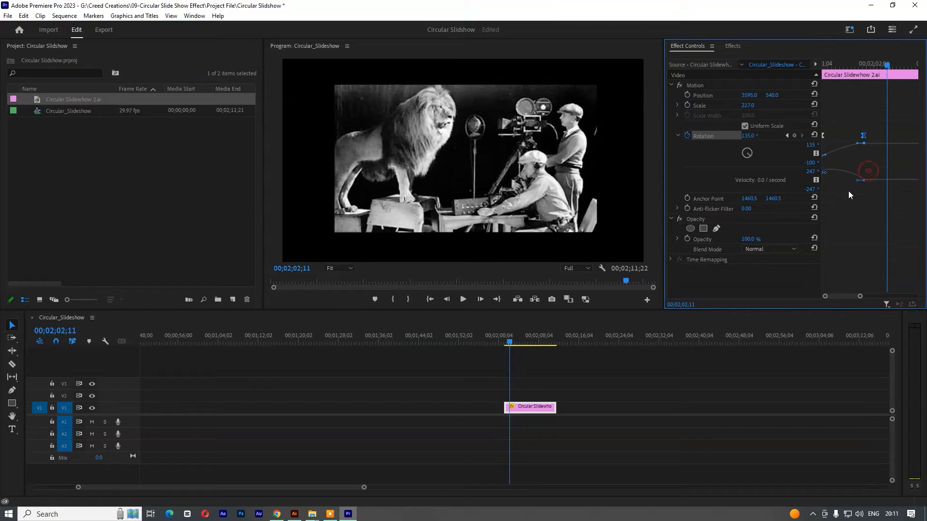
left_click_drag(858, 180, 831, 183)
left_click(497, 340)
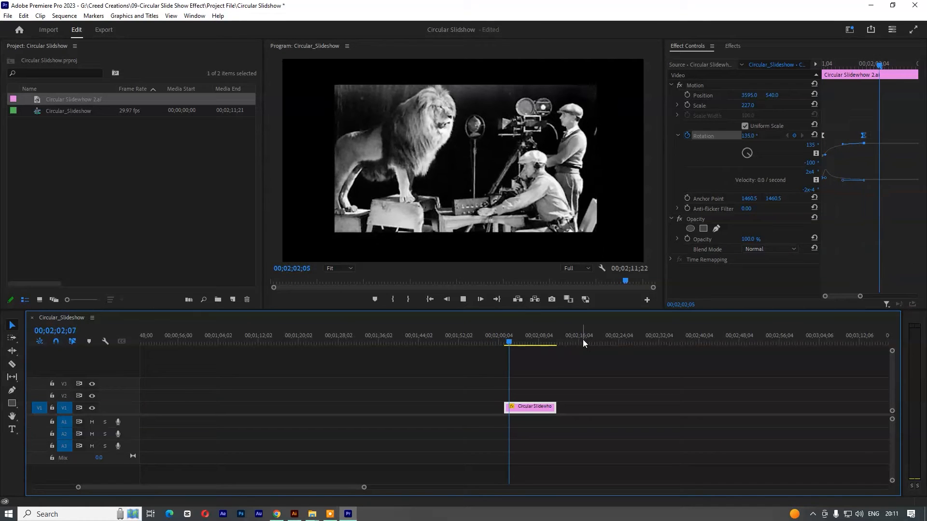
left_click(501, 338)
key("space")
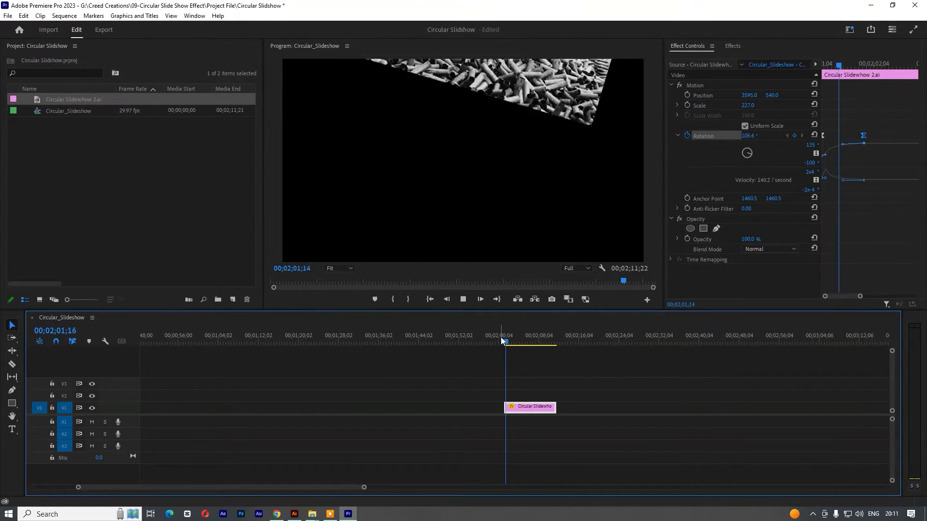
key("space")
Step: Move the 135° rotation keyframe to 00;02;02;15 and play back the slower turn
left_click_drag(863, 136, 896, 137)
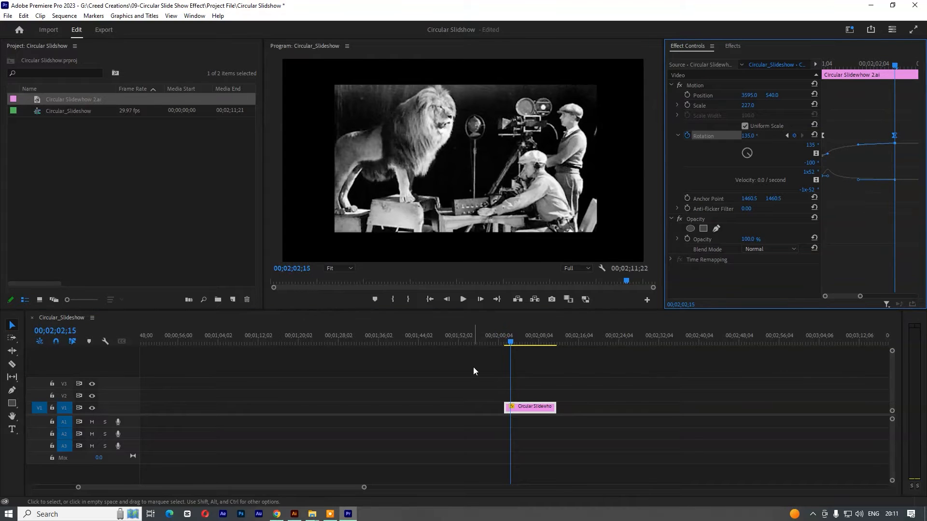
left_click(495, 340)
key("space")
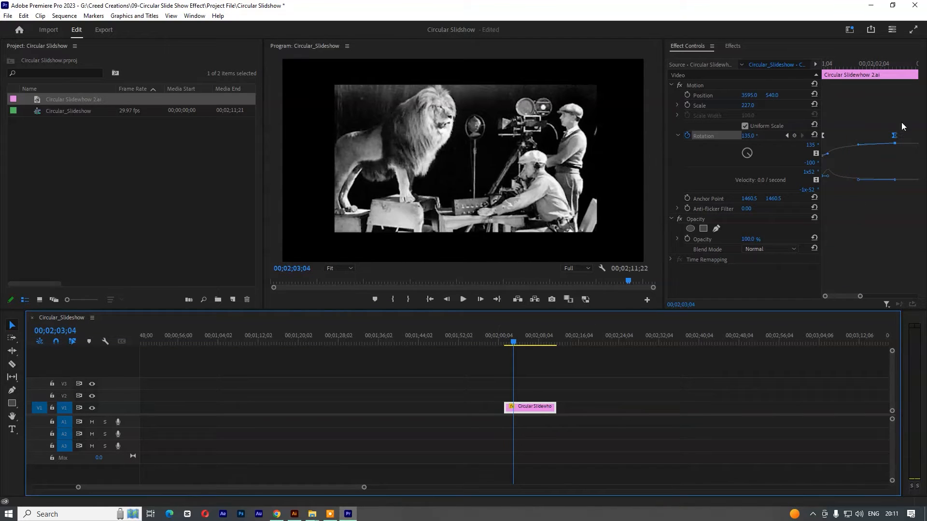
Step: Change the rotation keyframe at 00;02;02;15 to 137° so the turn overshoots slightly
left_click_drag(890, 61, 901, 67)
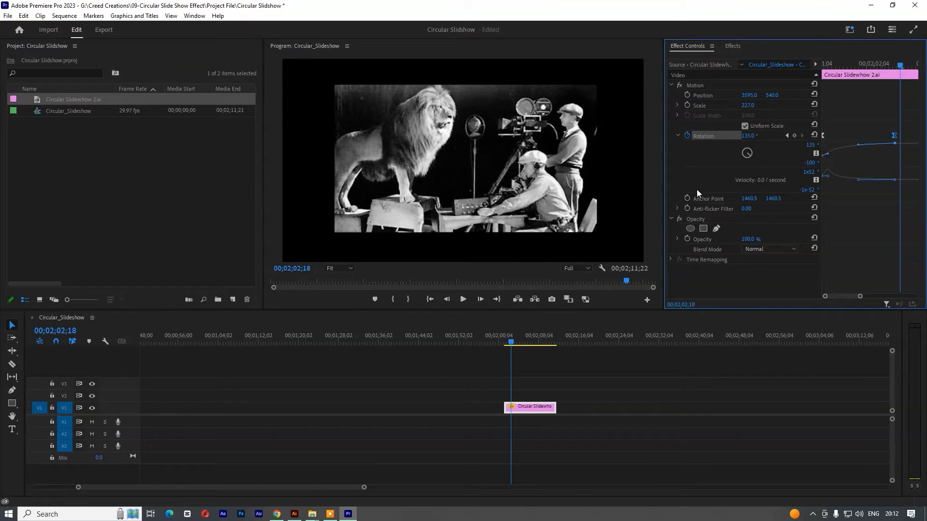
left_click(786, 136)
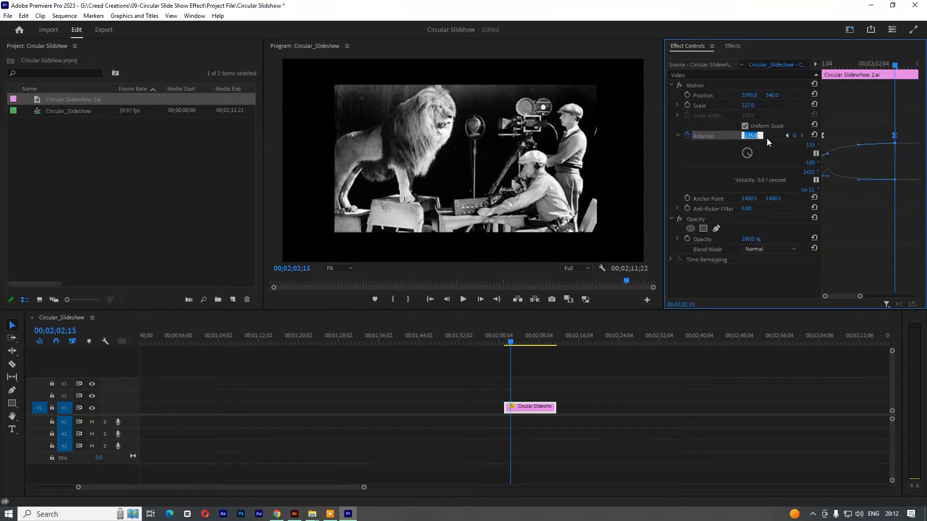
type("100")
key("Return")
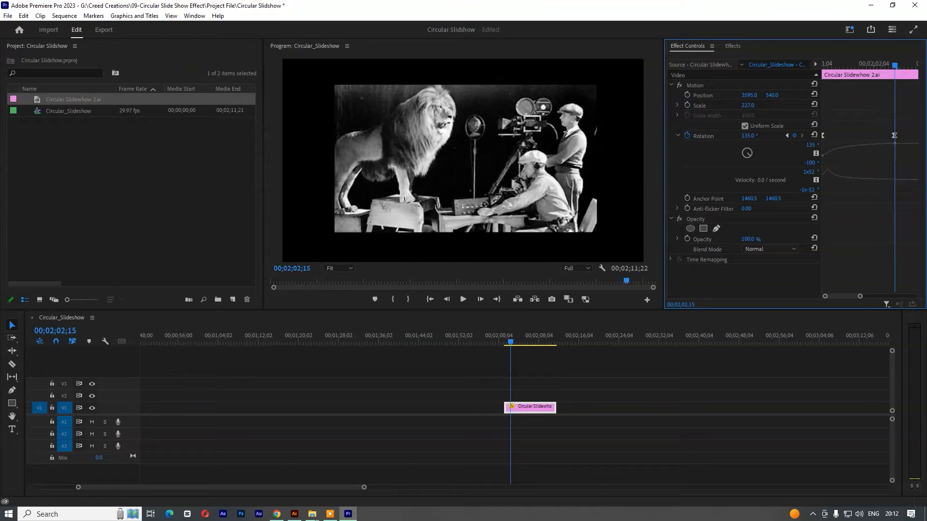
mouse_move(748, 136)
left_mouse_down()
mouse_move(699, 136)
mouse_move(749, 135)
left_mouse_up()
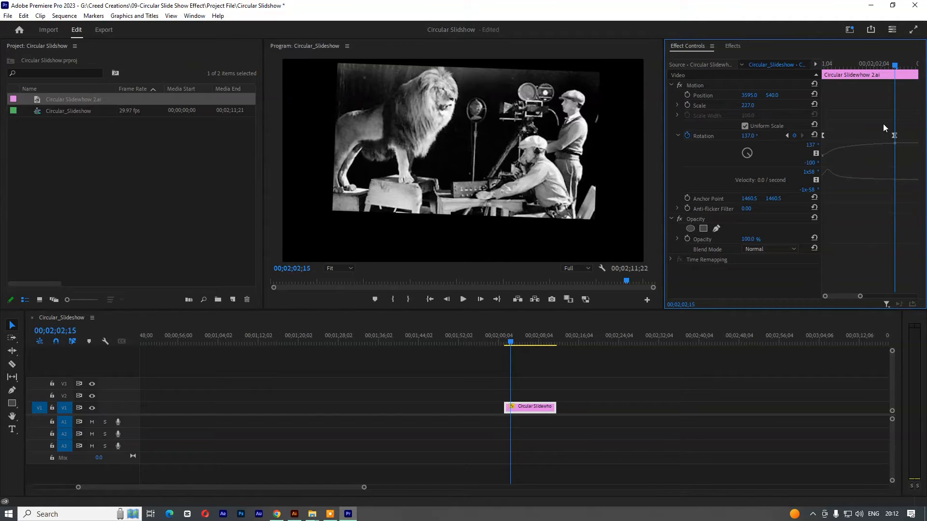
Step: Add a 135° rotation keyframe three frames further on, at 00;02;02;18, and review the overshoot
key("Right")
key("Right")
key("Right")
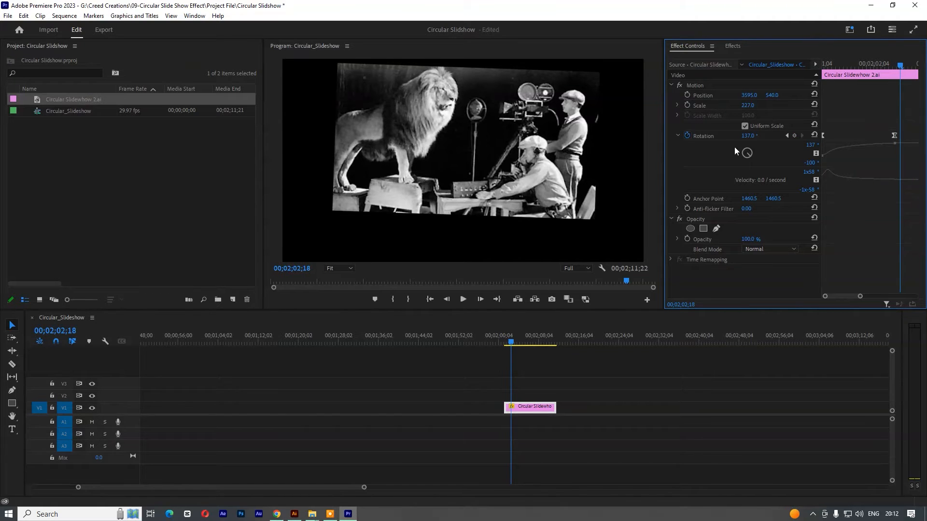
left_click(746, 135)
type("135")
key("Return")
left_click(890, 66)
key("space")
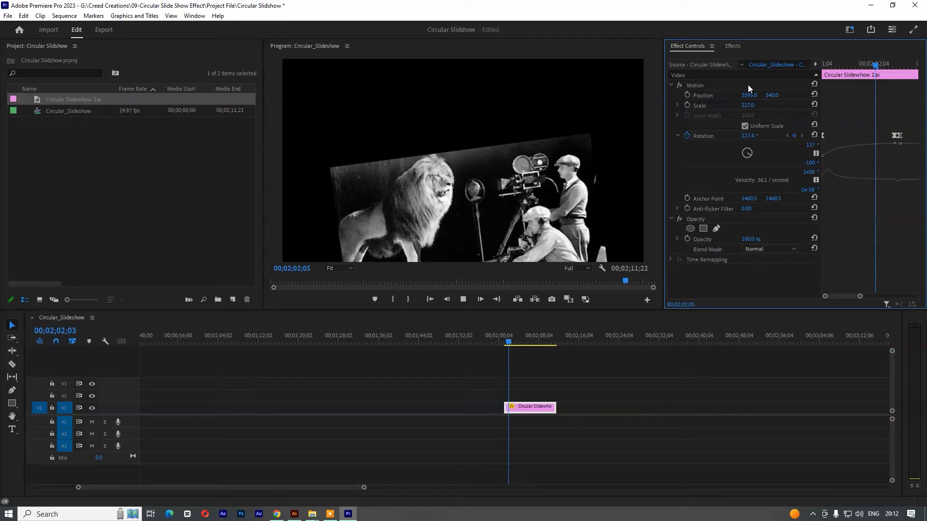
left_click_drag(881, 65, 851, 96)
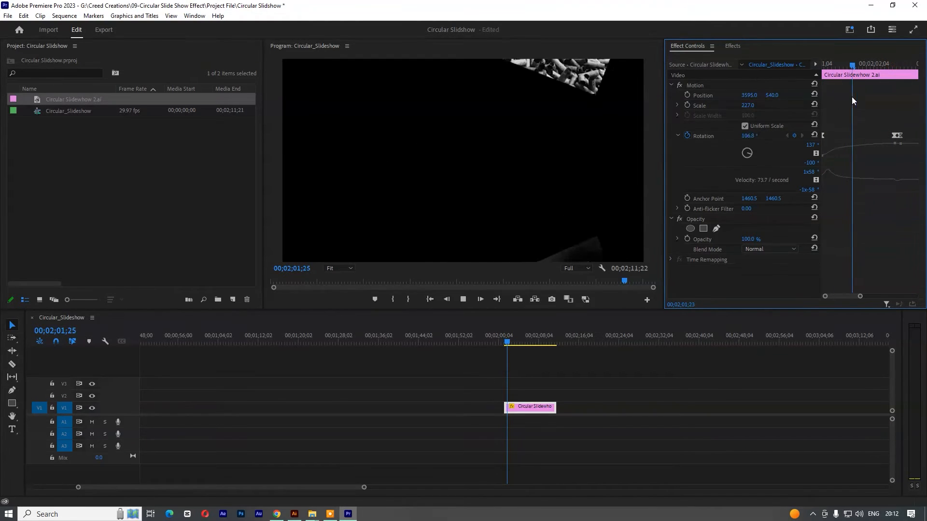
left_click(891, 65)
mouse_move(908, 66)
left_mouse_down()
mouse_move(916, 68)
mouse_move(893, 67)
left_mouse_up()
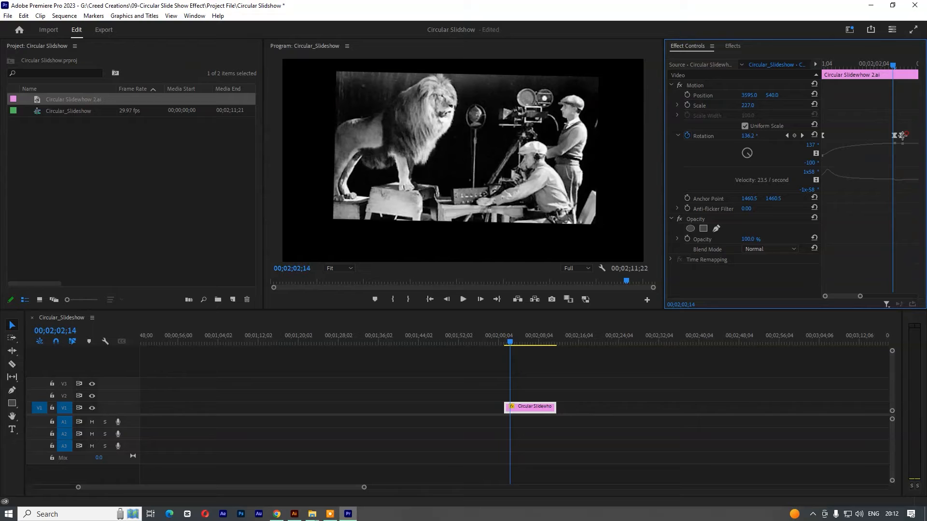
Step: Apply Ease Out and Ease In to the 137° and 135° rotation keyframes and play the clip
right_click(895, 138)
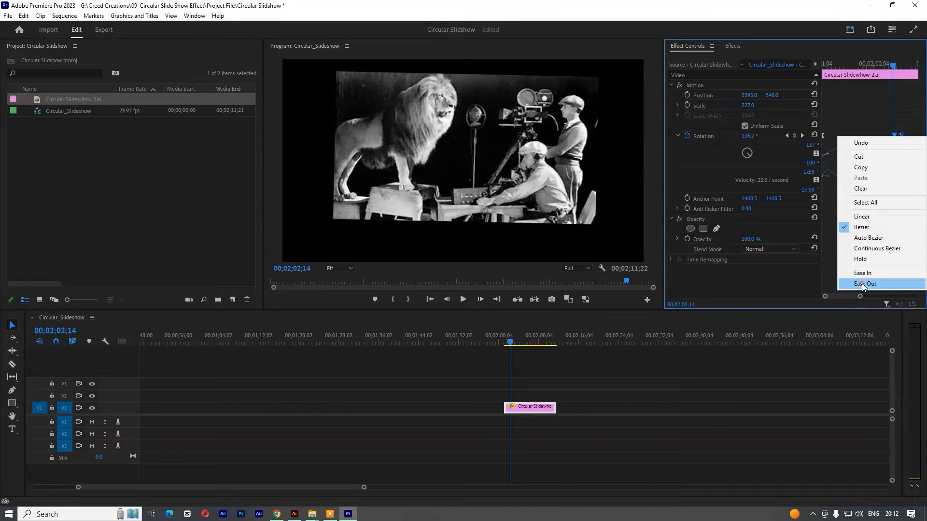
left_click(863, 284)
left_click_drag(901, 69, 882, 66)
right_click(898, 137)
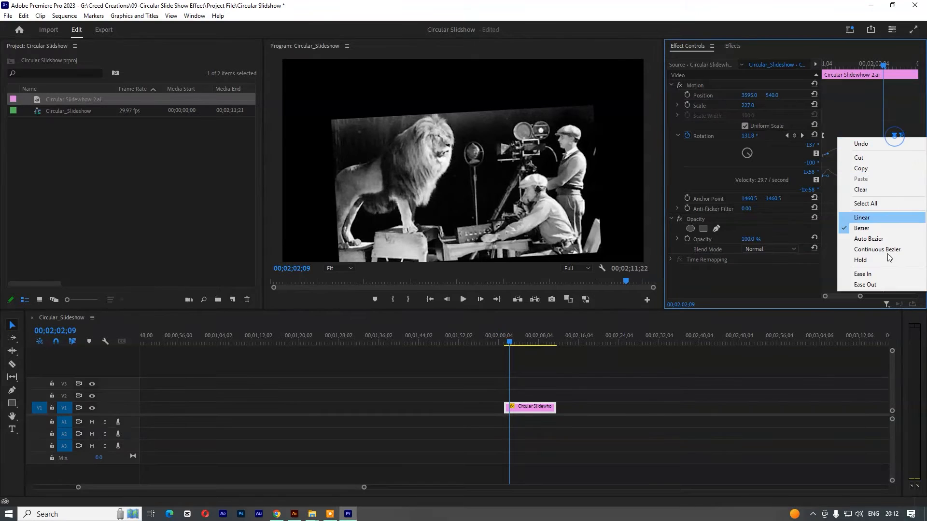
left_click(864, 271)
key("space")
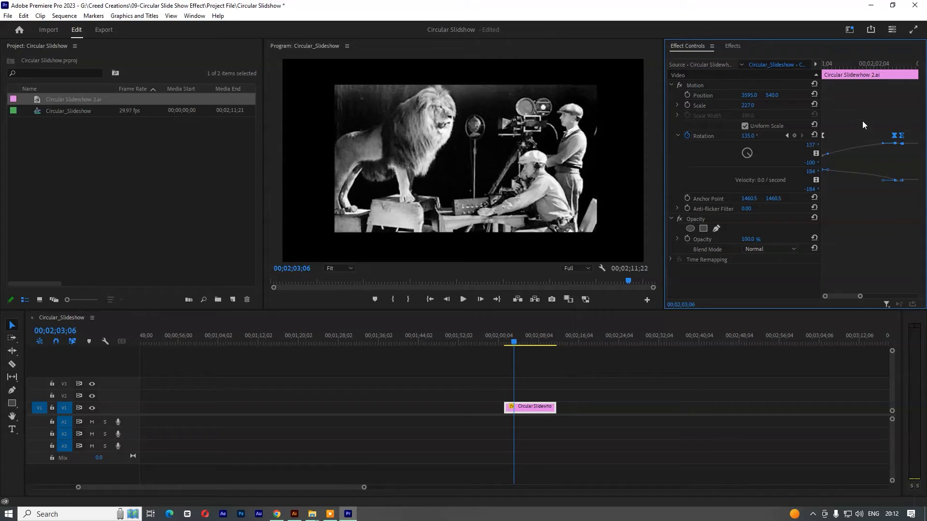
Step: Extend the 137° keyframe's incoming handle on the rotation graph for a longer slowdown and preview it
left_click_drag(882, 144, 858, 144)
key("space")
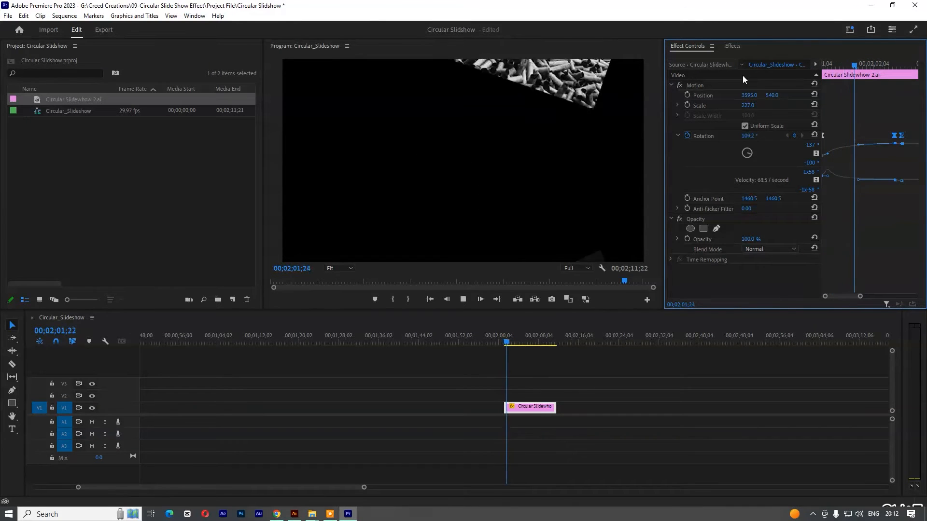
key("space")
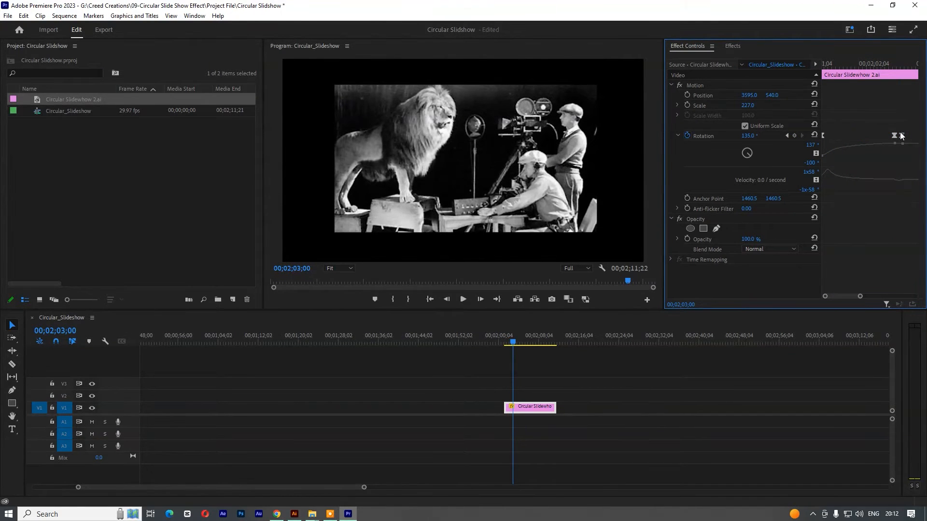
Step: Move the final 135° rotation keyframe a few frames later and play back the softened settle
left_click_drag(903, 140, 913, 140)
key("space")
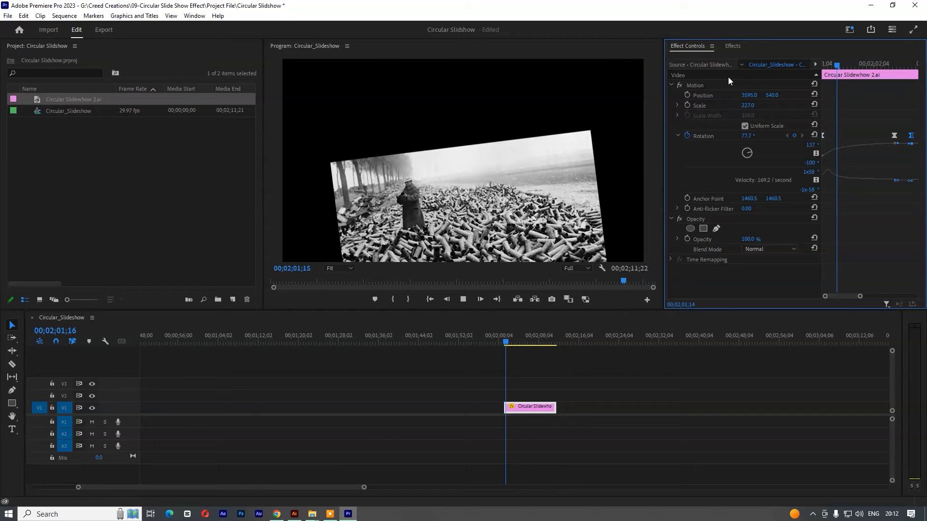
key("space")
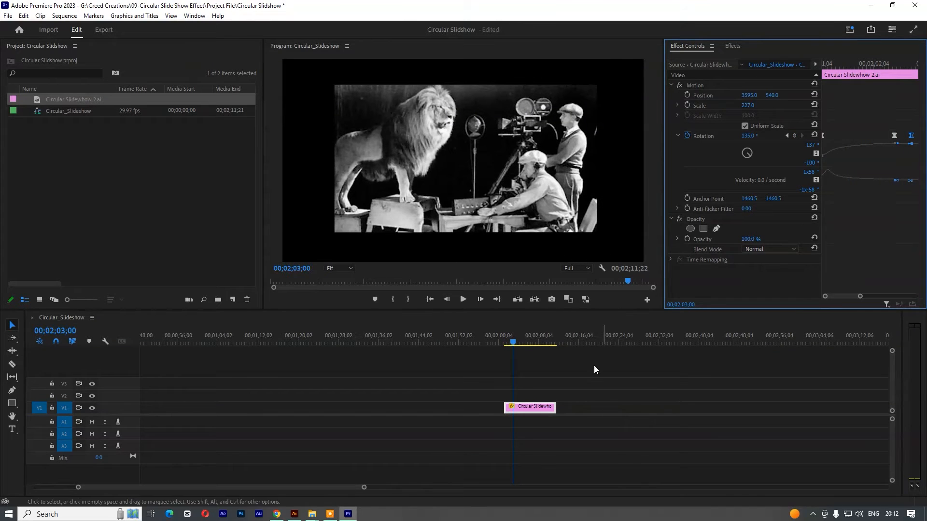
Step: Play the slideshow clip from its start to review the first rotation and its settle
left_click(571, 368)
key("minus")
key("equal")
key("equal")
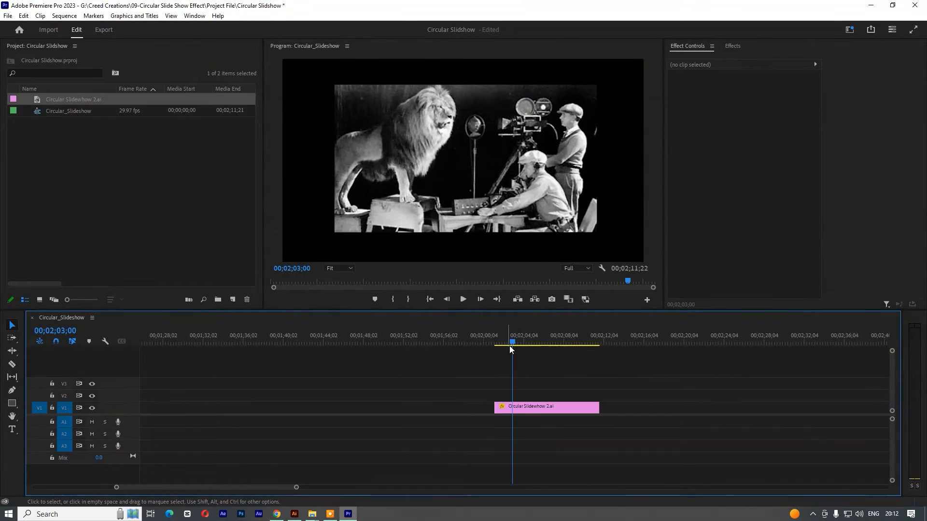
left_click(496, 338)
key("space")
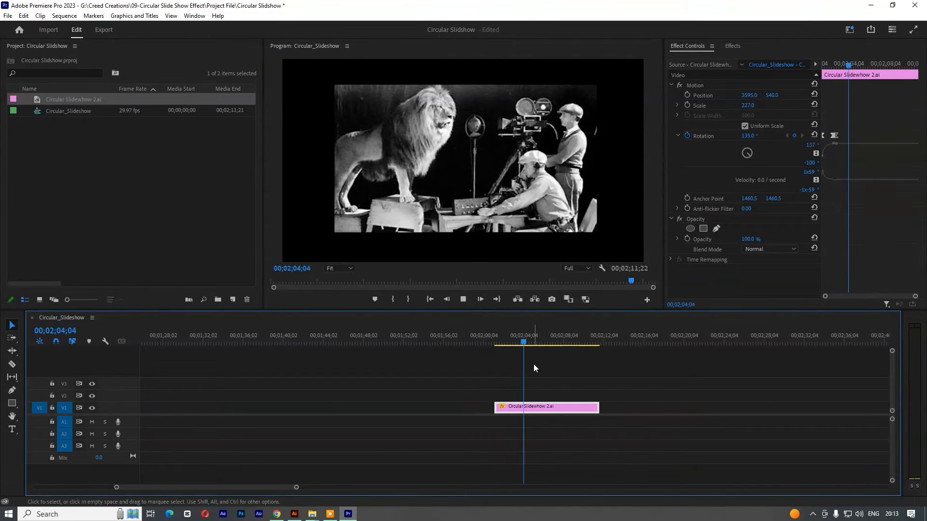
left_click(494, 337)
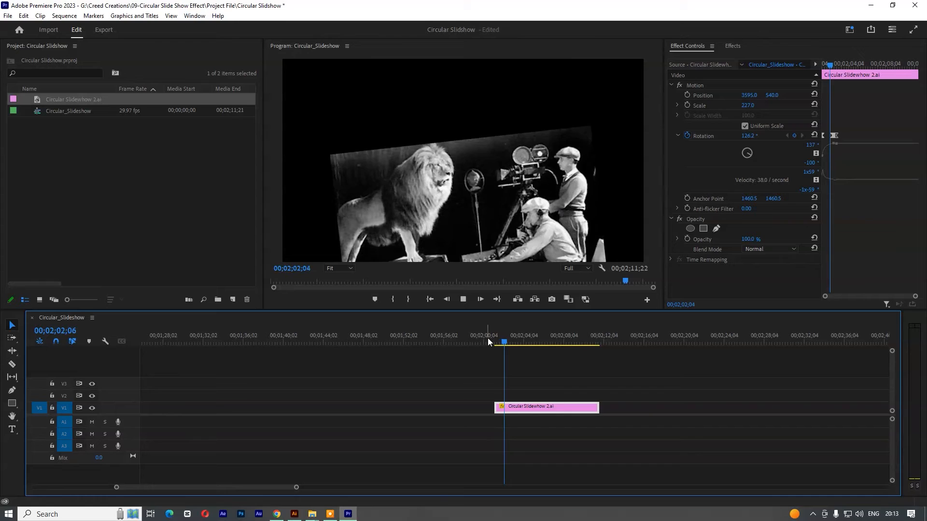
key("space")
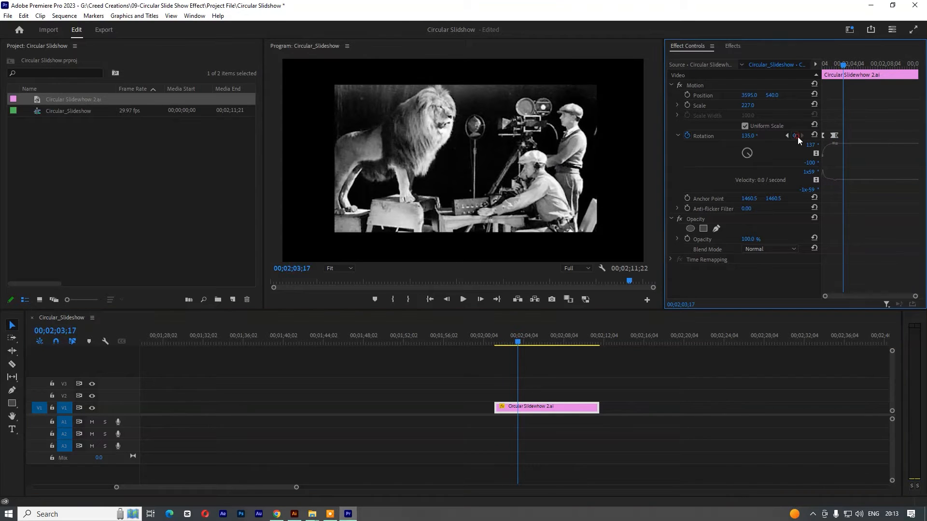
Step: Add a holding 135° rotation keyframe at 00;02;03;17 and set the rotation to 1x2.0° at 00;02;04;21
left_click(796, 137)
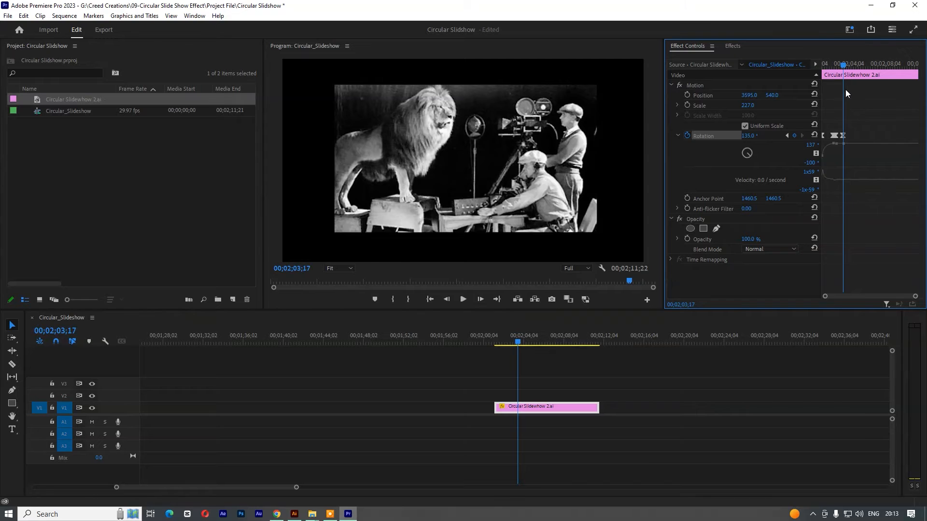
left_click_drag(844, 66, 843, 72)
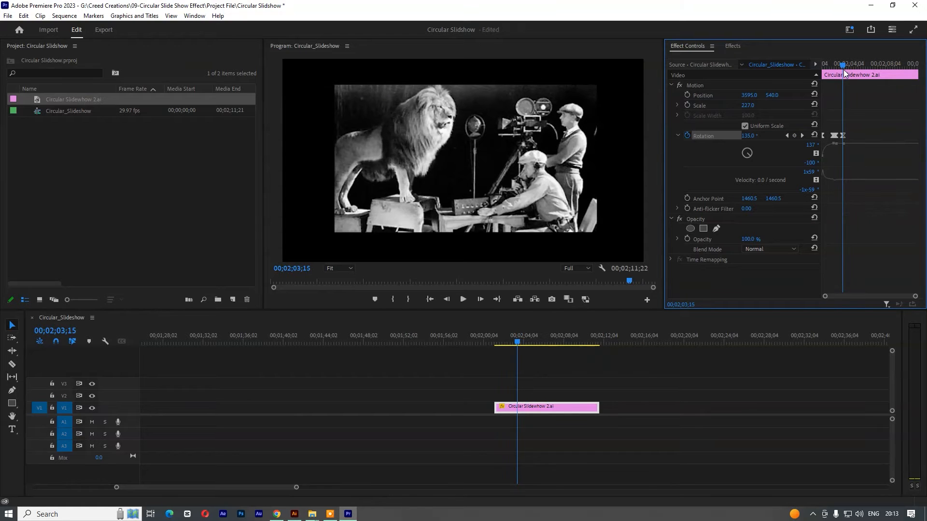
left_click_drag(844, 69, 857, 73)
left_click_drag(749, 135, 856, 135)
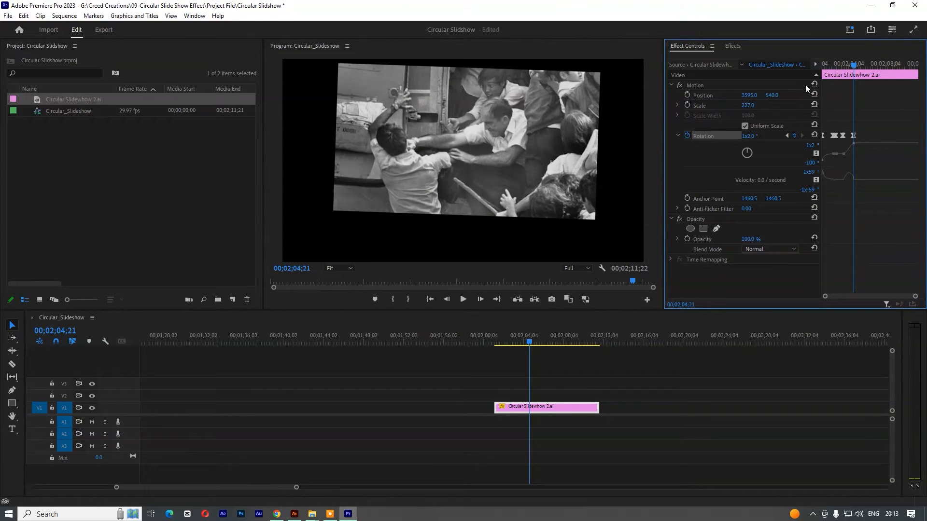
Step: Advance to 00;02;04;29 and key the rotation at 1x0.0° to level the photo after the overshoot
key("Right")
key("Right")
key("Right")
key("Right")
key("Right")
key("Right")
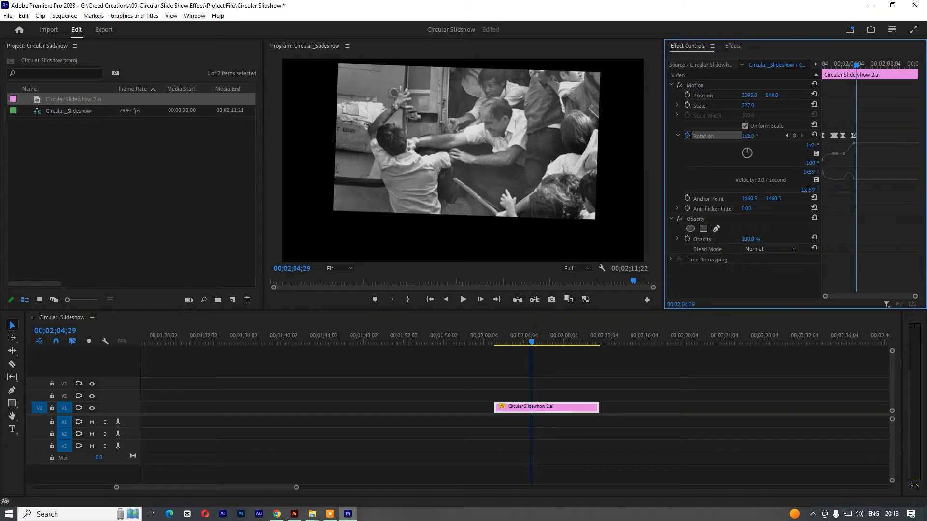
left_click_drag(748, 135, 748, 136)
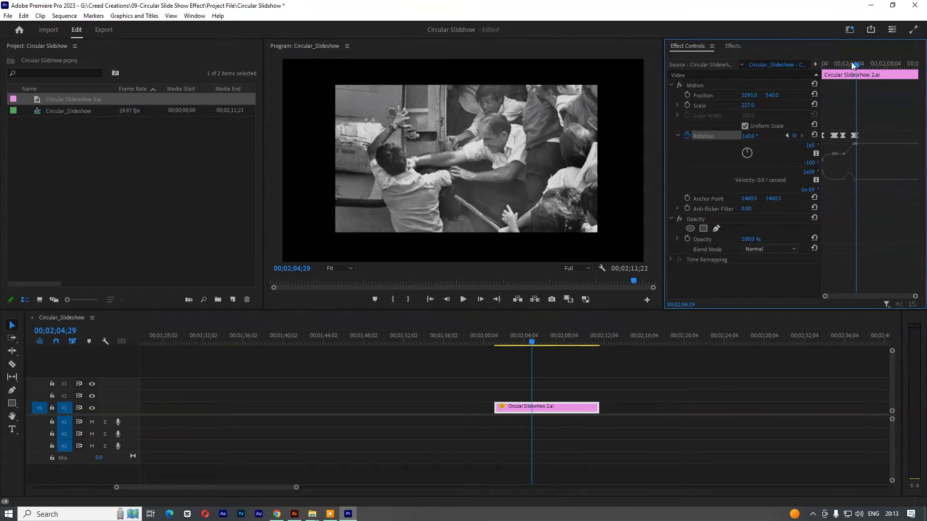
Step: Play the second rotation and move its closing 1x0.0° keyframe later, to 00;02;05;14
left_click_drag(852, 68, 775, 71)
key("space")
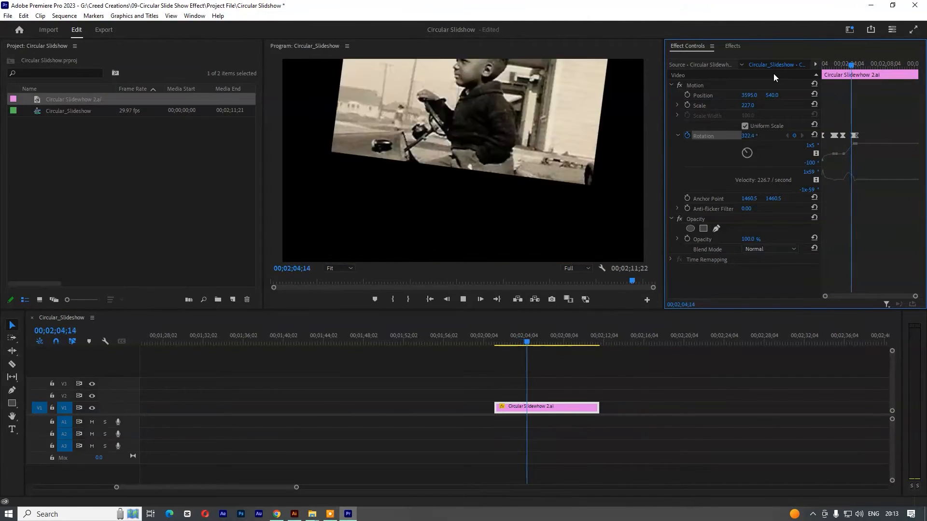
scroll(880, 114, "up", 2)
left_click_drag(853, 137, 863, 136)
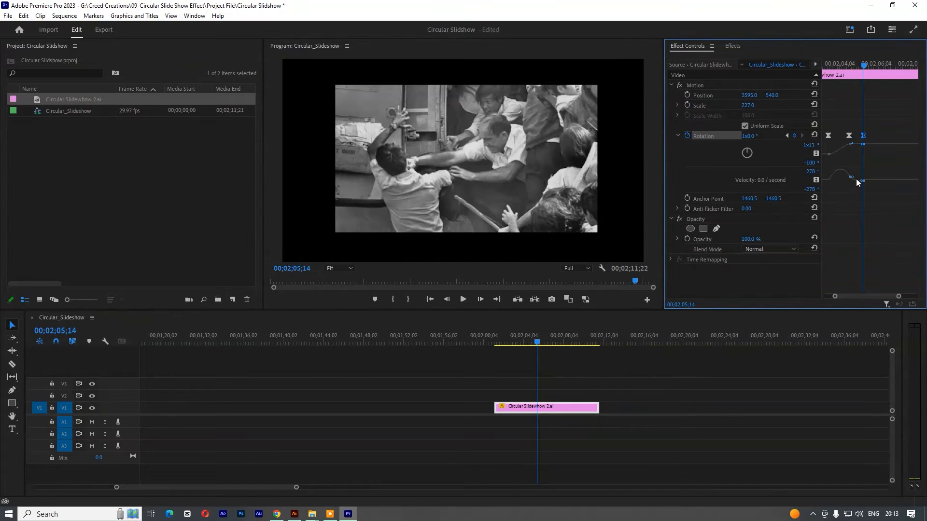
Step: Extend the second overshoot keyframe's incoming handle on the velocity graph and play back the rotation
left_click(848, 136)
left_click_drag(850, 180, 836, 178)
left_click(823, 64)
key("space")
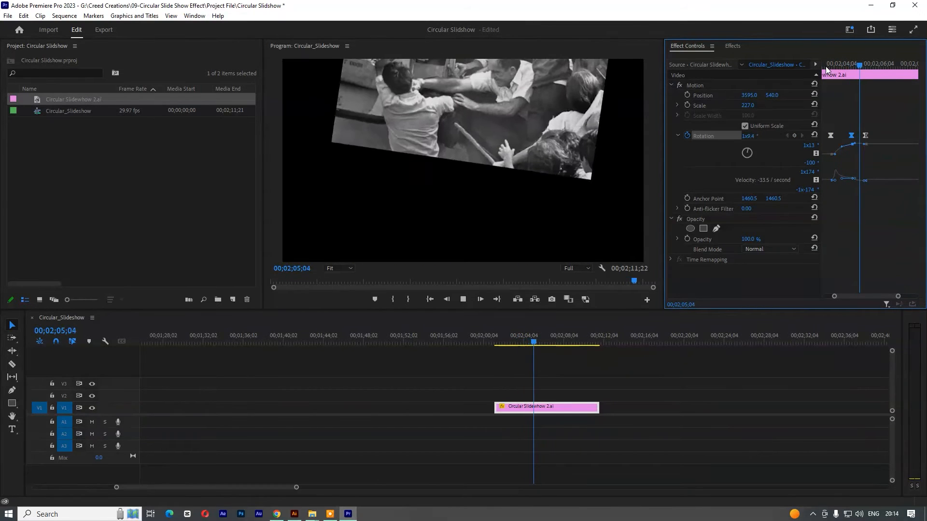
key("space")
Step: Key the rotation to hold 1x0.0° at 00;02;06;07, then 1x182.0° at 00;02;06;23 and 1x180.0° at 00;02;07;02
left_click(882, 65)
key("Left")
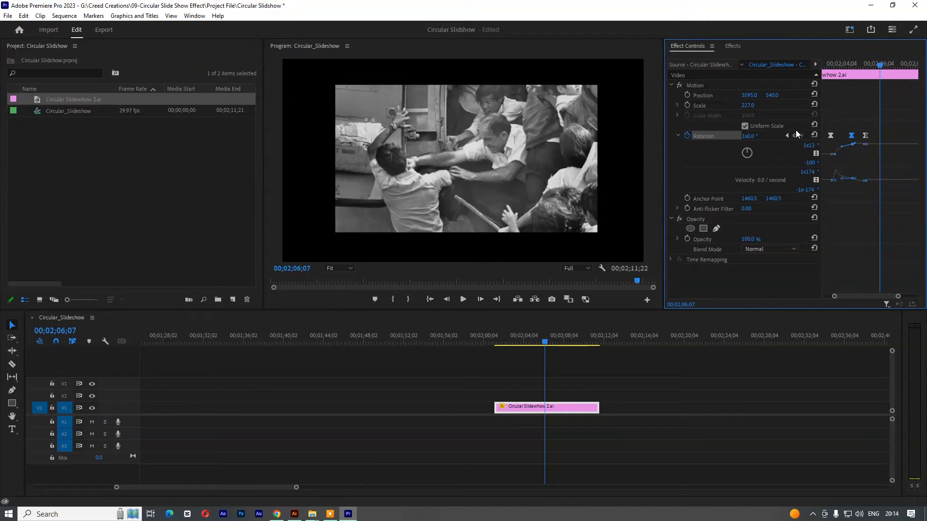
left_click_drag(887, 67, 889, 67)
left_click_drag(752, 138, 841, 137)
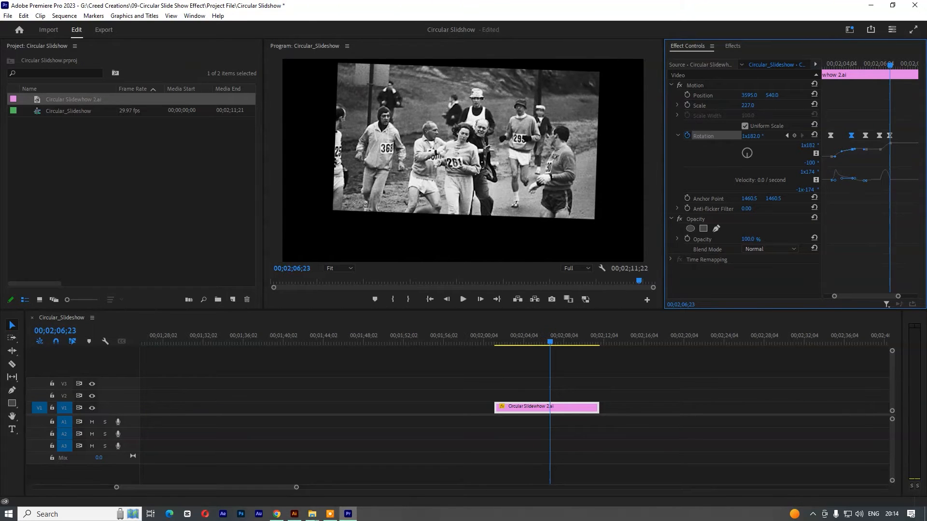
left_click_drag(890, 67, 896, 68)
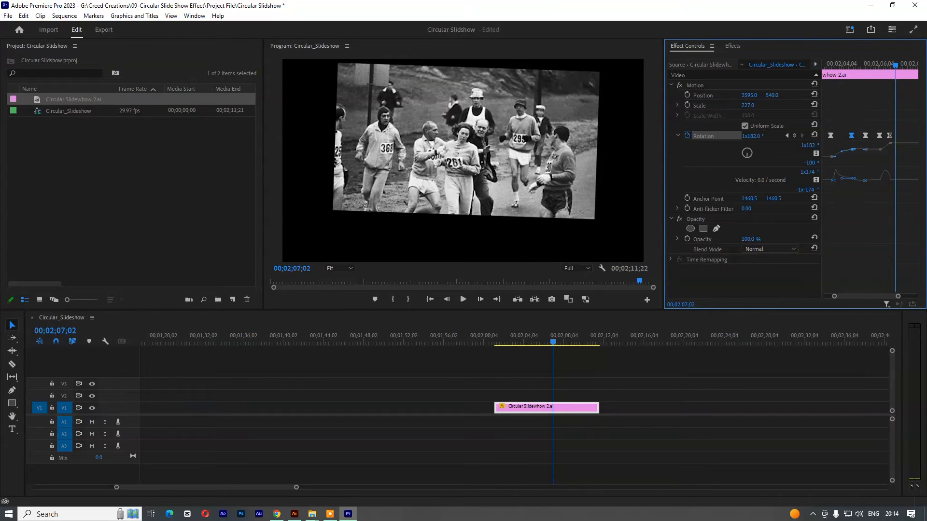
left_click_drag(840, 138, 839, 138)
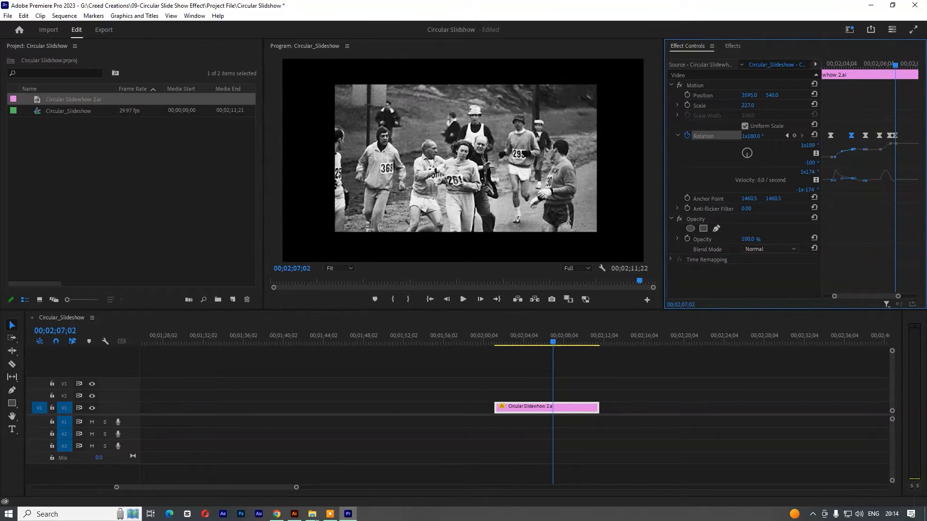
Step: Stretch the 1x182° overshoot keyframe's easing on the velocity graph and play the clip from its start
left_click(890, 136)
key("Up")
key("space")
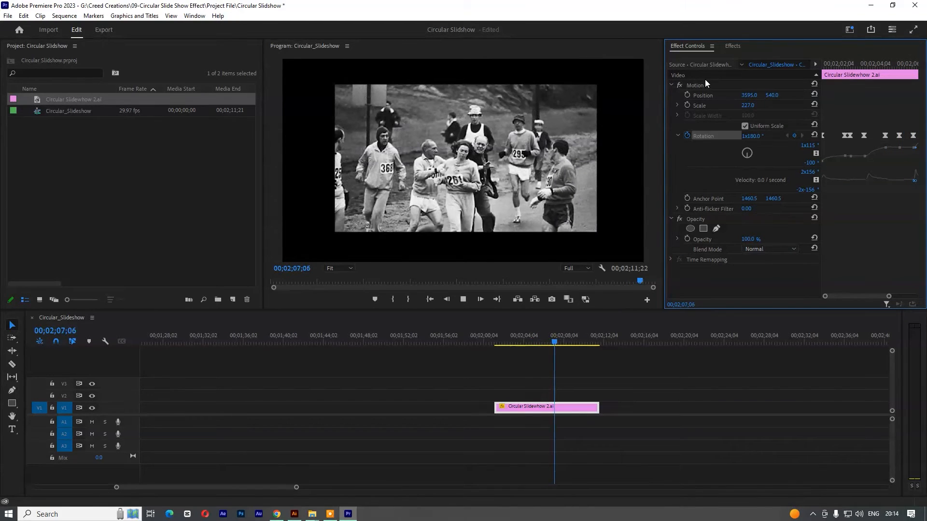
key("space")
Step: Move the final 1x180.0° rotation keyframe several frames later and play back the third rotation's settle
scroll(906, 105, "down", 3)
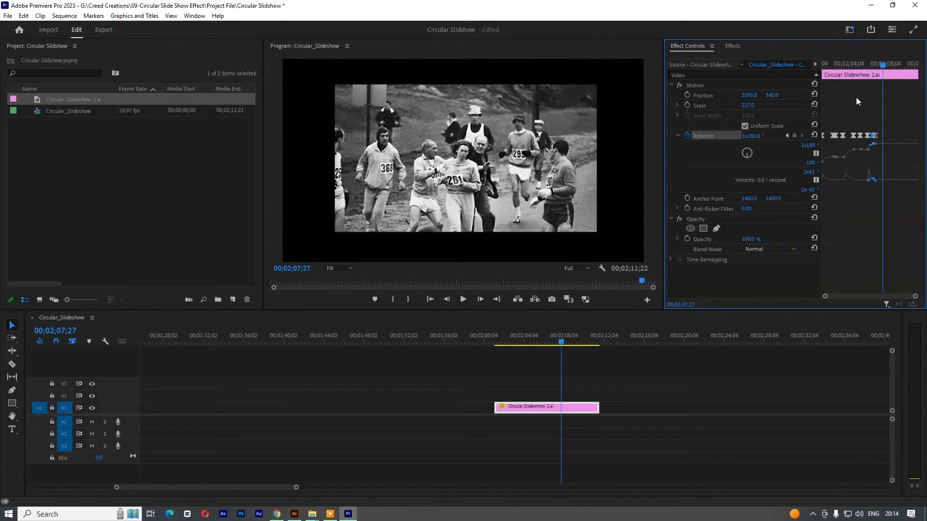
left_click_drag(881, 66, 877, 66)
scroll(863, 94, "up", 6)
left_click_drag(862, 137, 871, 138)
left_click_drag(835, 65, 912, 64)
left_click_drag(879, 135, 911, 136)
left_click(827, 65)
key("space")
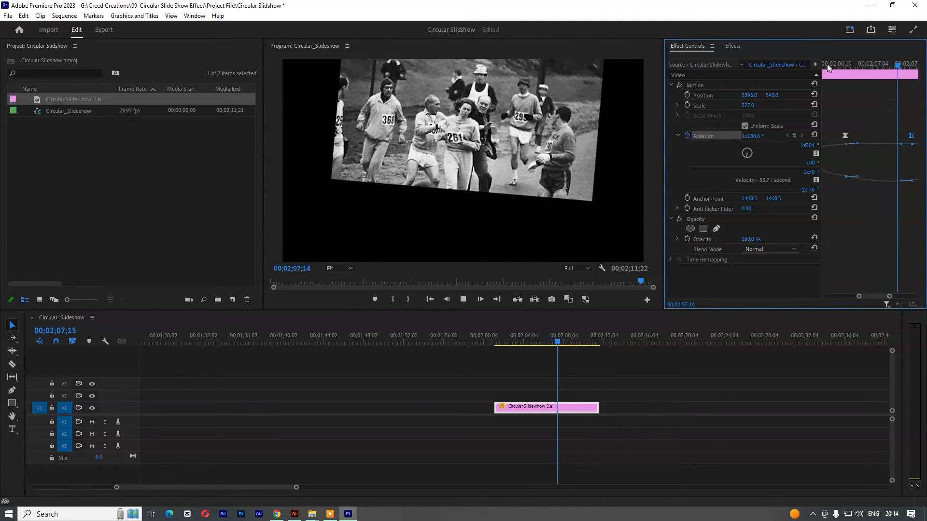
key("space")
scroll(848, 96, "down", 2)
left_click(842, 65)
key("space")
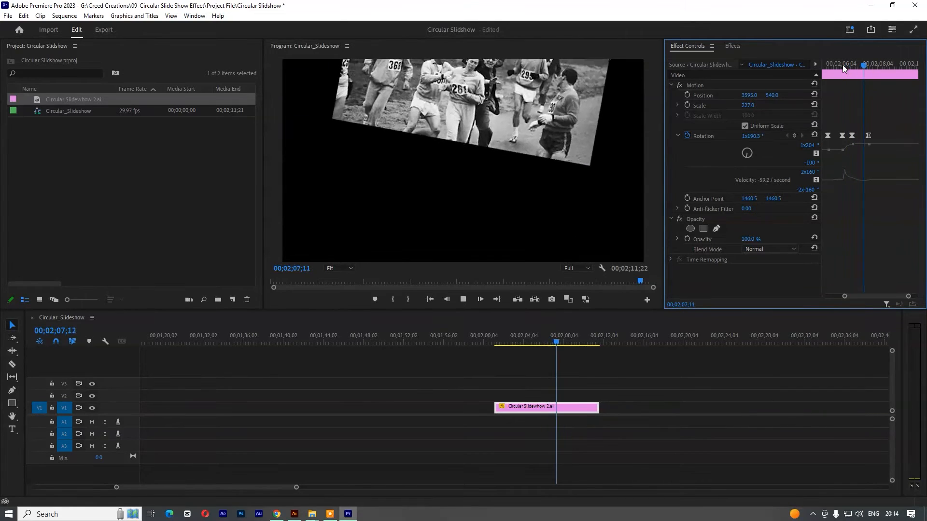
key("space")
Step: Readjust the third overshoot keyframe's easing on the rotation graph and play back the last rotations
left_click(857, 63)
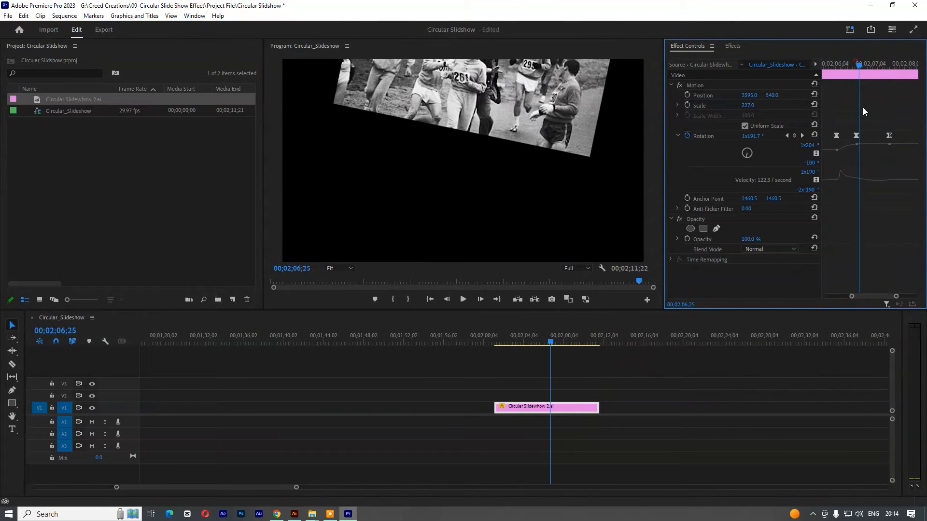
left_click(856, 134)
key("space")
key("space")
key("minus")
key("minus")
key("minus")
left_click(852, 63)
key("space")
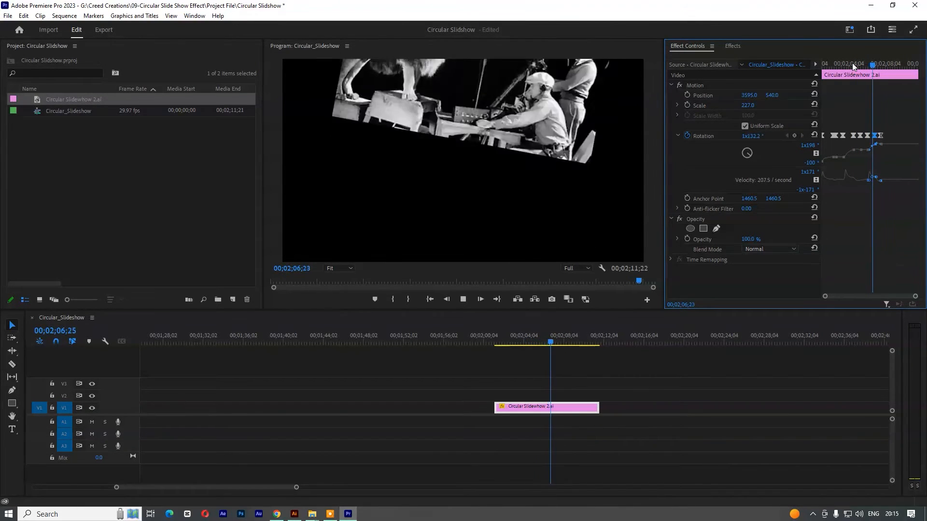
Step: Return the playhead to the start of the slideshow clip and save the project
left_click(862, 64)
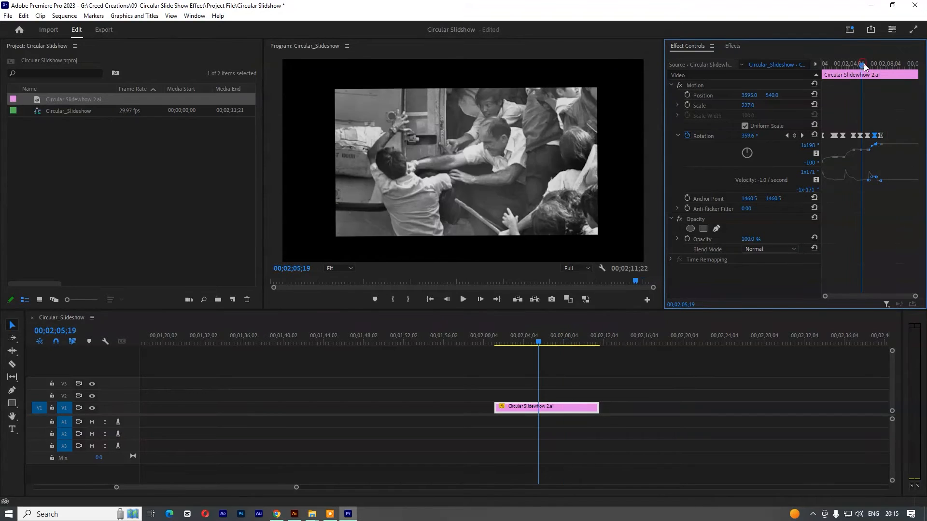
left_click(831, 63)
key("Up")
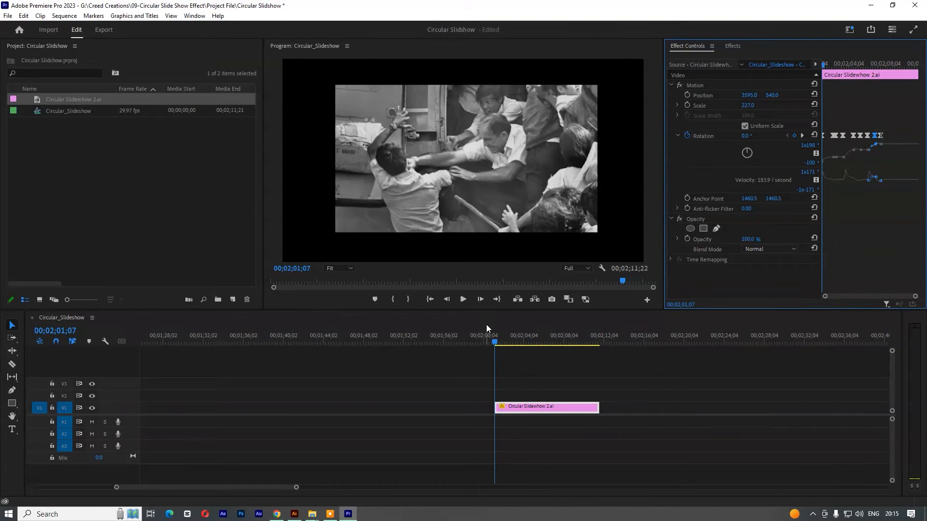
key("ctrl+s")
left_click_drag(500, 346, 544, 342)
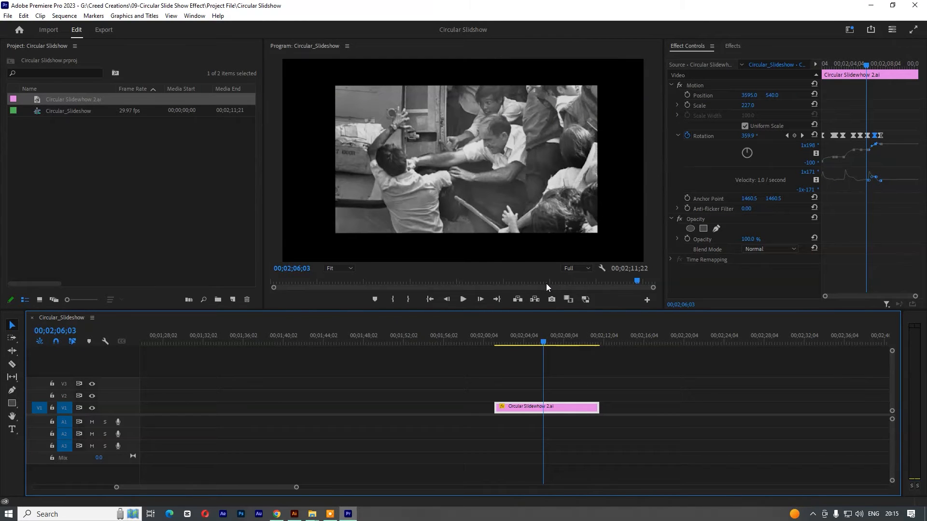
left_click(579, 386)
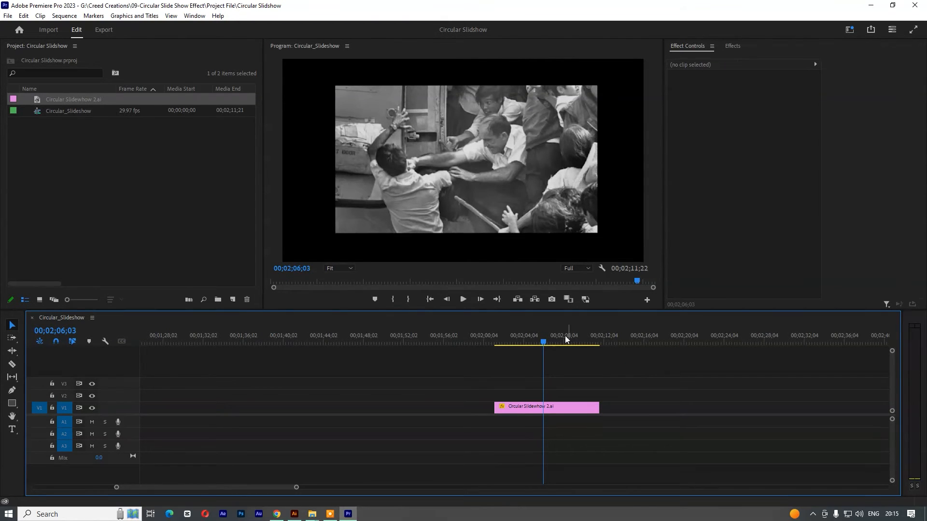
left_click(510, 341)
key("alt+Tab")
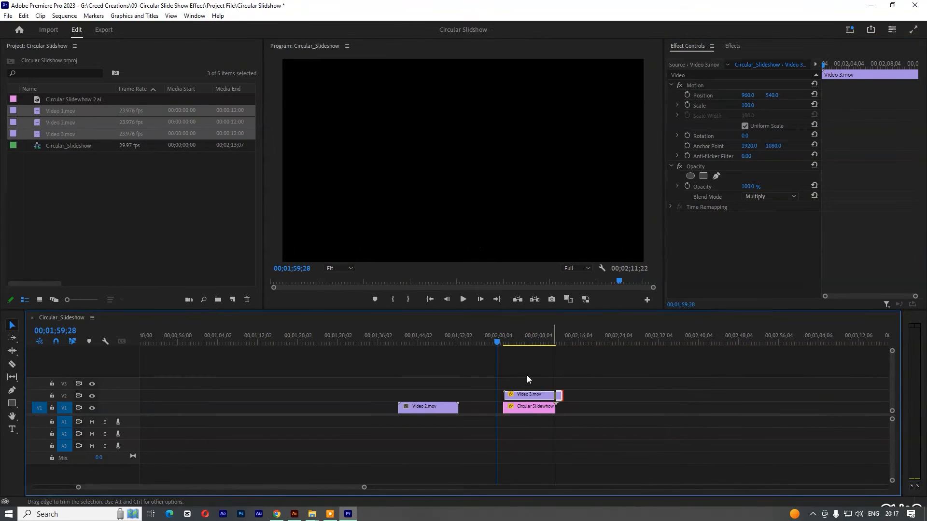
Step: Scrub through the slideshow to examine the Video 3.mov overlay blended with Multiply
left_click_drag(506, 343, 527, 345)
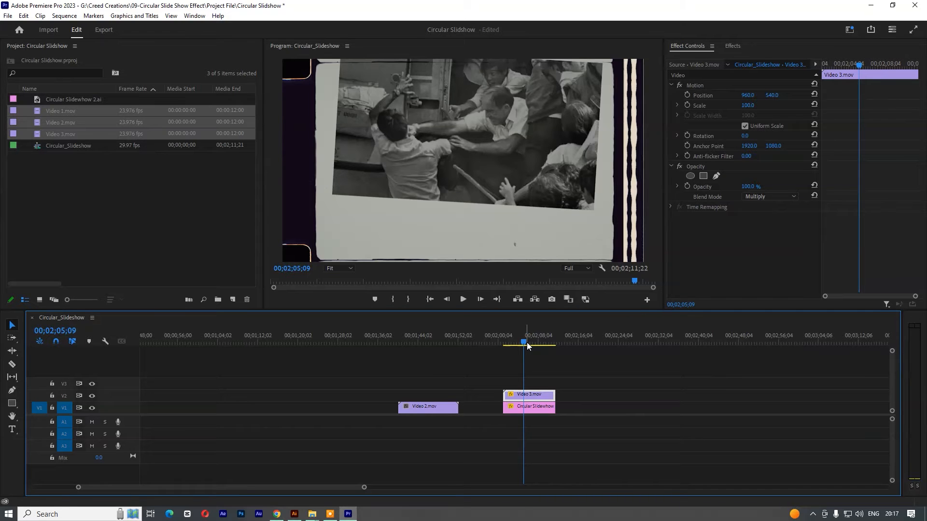
key("ctrl")
key("ctrl")
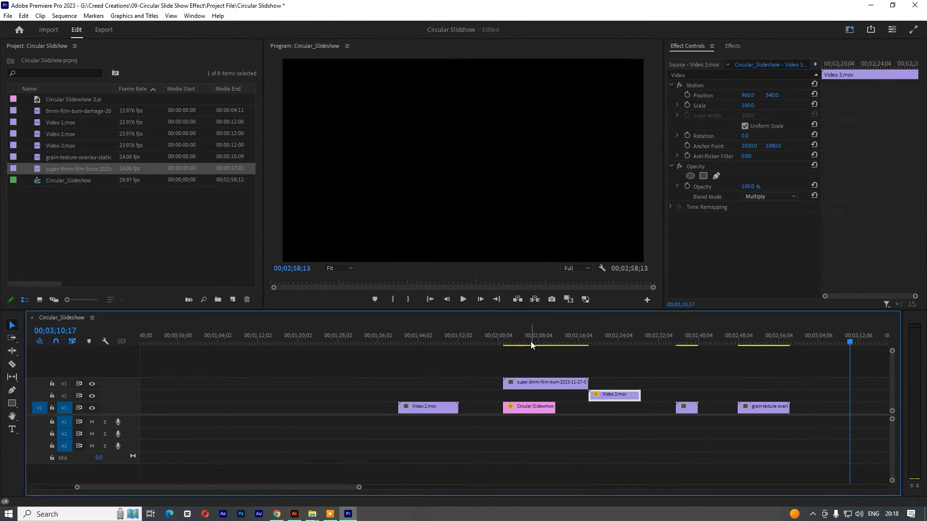
Step: Try the Multiply blend mode on the super-8mm film-burn overlay above the slideshow and scrub through it
left_click(541, 384)
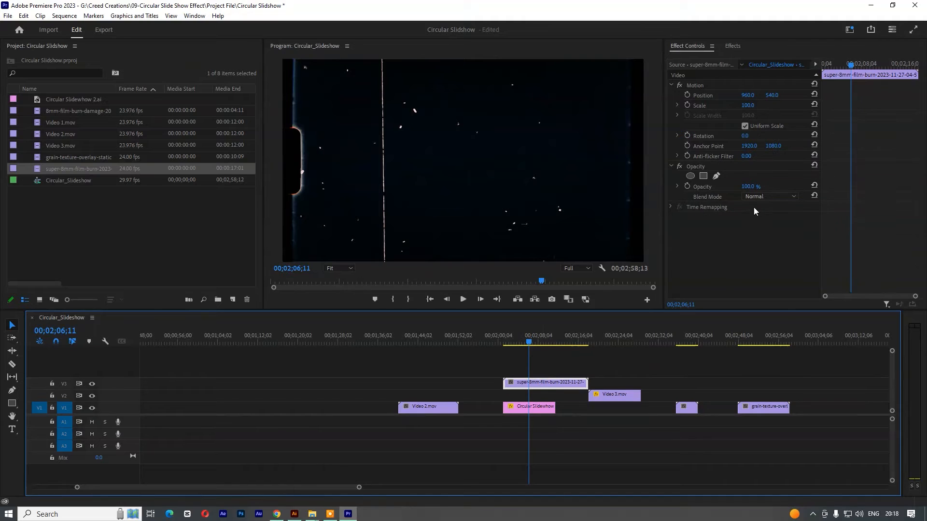
left_click(768, 196)
left_click(763, 240)
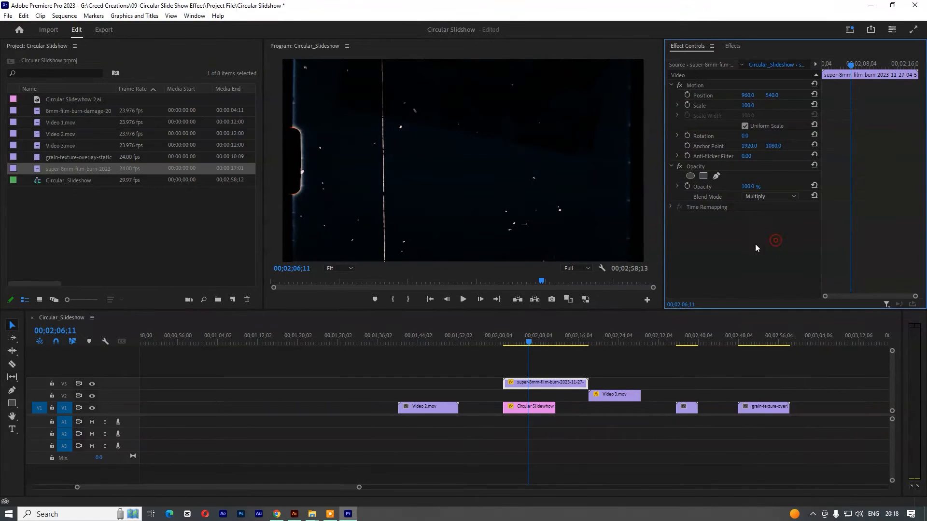
left_click(531, 336)
left_click_drag(534, 336, 527, 337)
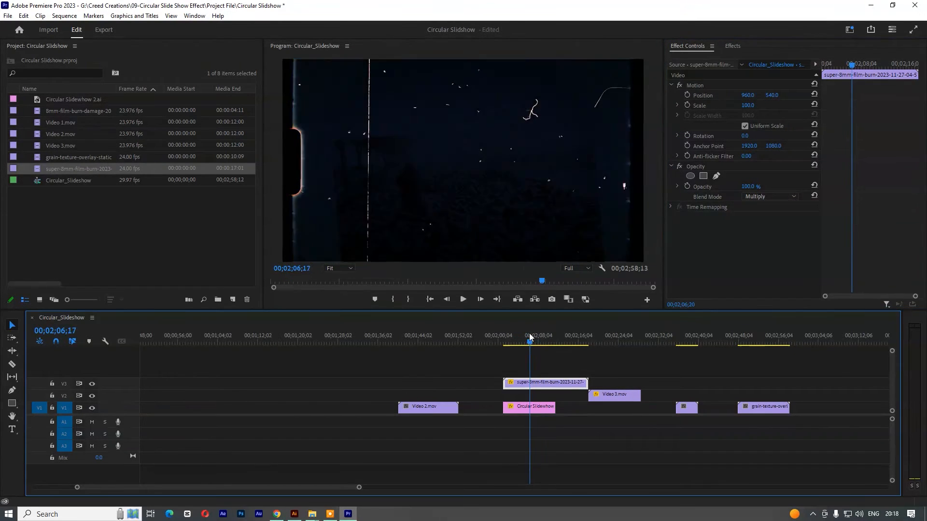
Step: Set the film-burn overlay's blend mode to Screen and cut off its excess beyond the slideshow clip's end
left_click(785, 196)
left_click(772, 295)
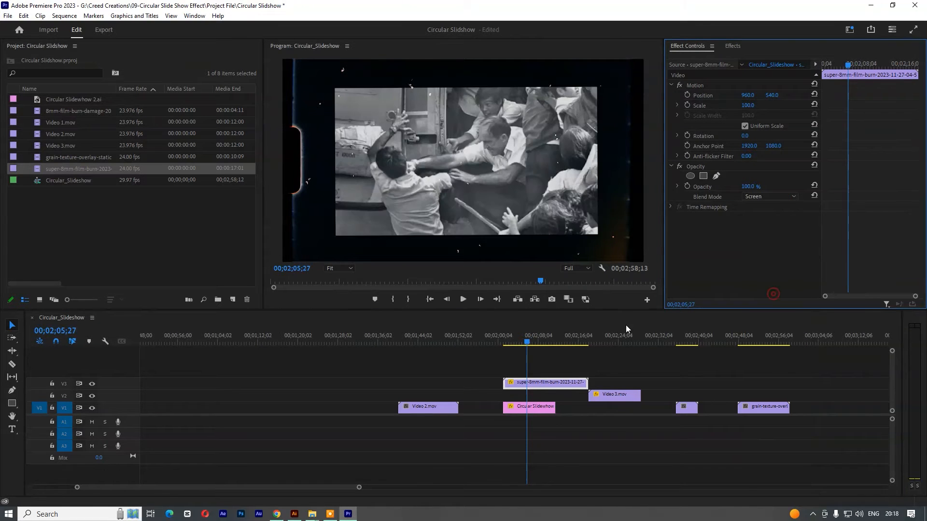
mouse_move(546, 342)
left_mouse_down()
mouse_move(569, 344)
mouse_move(555, 343)
left_mouse_up()
key("ctrl+k")
left_click(567, 384)
key("Delete")
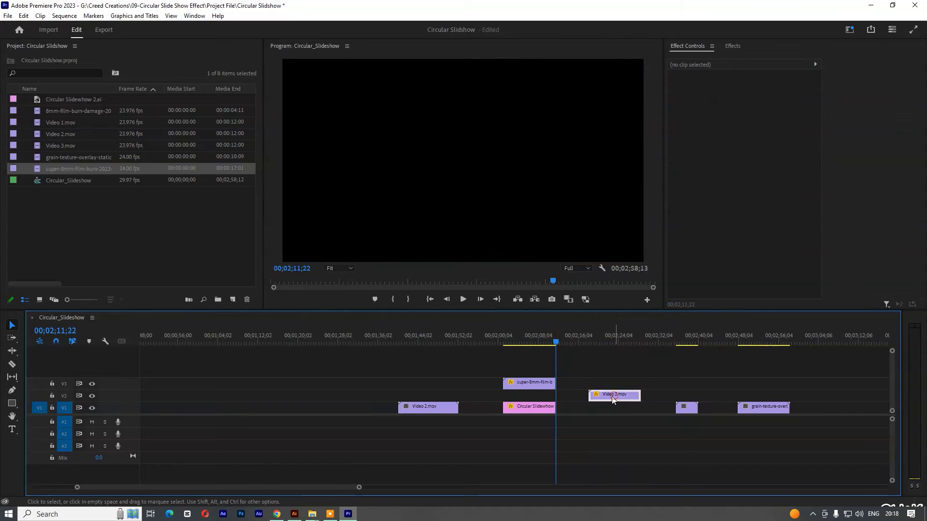
Step: Shift Video 3.mov aside, place the grain-texture clip on V1 beneath the slideshow clip, and scrub through the result
left_click_drag(612, 400, 600, 398)
left_click_drag(595, 337, 761, 361)
left_click_drag(756, 410, 523, 409)
mouse_move(514, 338)
left_mouse_down()
mouse_move(557, 346)
mouse_move(525, 352)
left_mouse_up()
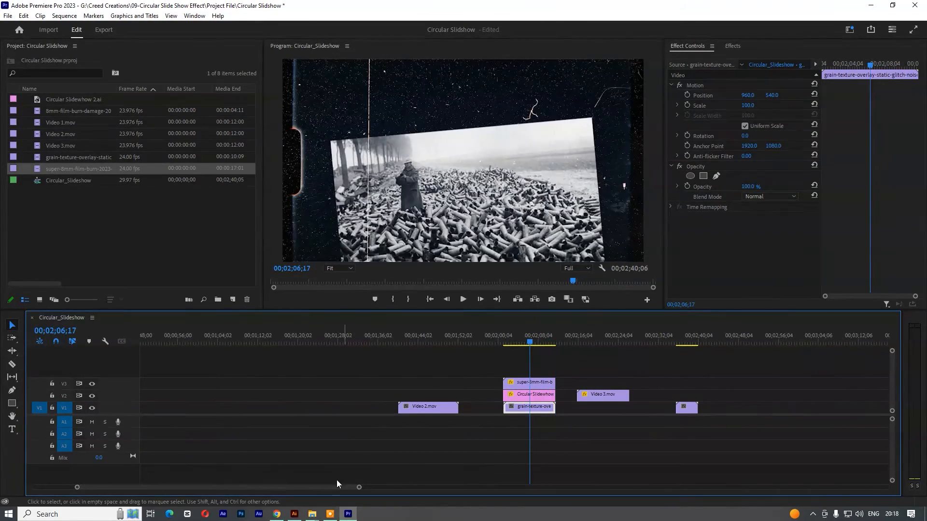
Step: Switch to Illustrator and round the corners of the clipped photos in the ring, with a radius of about 32 pt
left_click(294, 513)
left_click(346, 186)
scroll(338, 185, "up", 3)
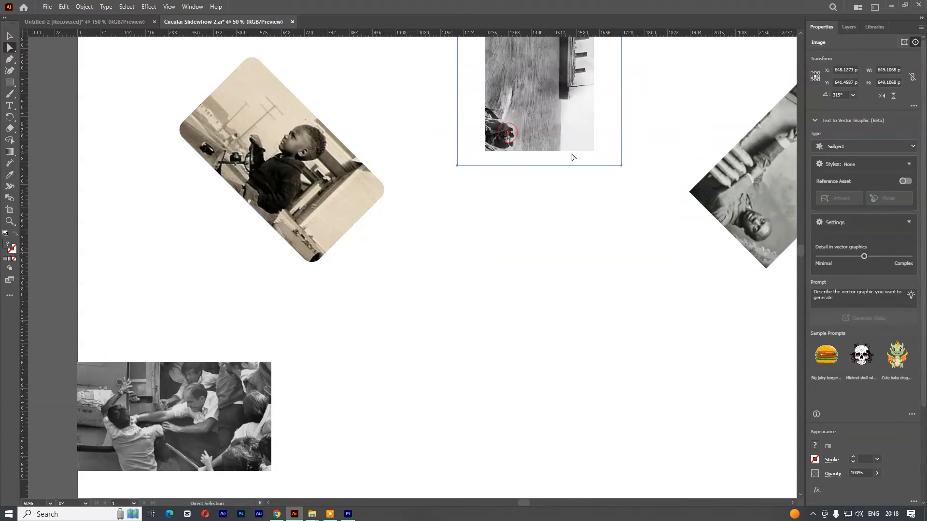
left_click(594, 151)
left_click_drag(695, 169, 493, 192)
left_click(497, 215)
left_click(394, 174)
left_click_drag(397, 179, 340, 235)
left_click_drag(459, 244, 455, 240)
left_click_drag(511, 97, 513, 134)
left_click_drag(490, 78, 340, 112)
left_click_drag(462, 100, 458, 103)
left_click_drag(676, 270, 430, 199)
left_click_drag(521, 198, 517, 197)
left_click_drag(300, 243, 394, 320)
left_click_drag(669, 417, 697, 186)
left_click_drag(696, 187, 642, 300)
scroll(579, 309, "down", 1)
left_click_drag(488, 187, 210, 337)
scroll(337, 203, "up", 2)
left_click_drag(368, 154, 371, 161)
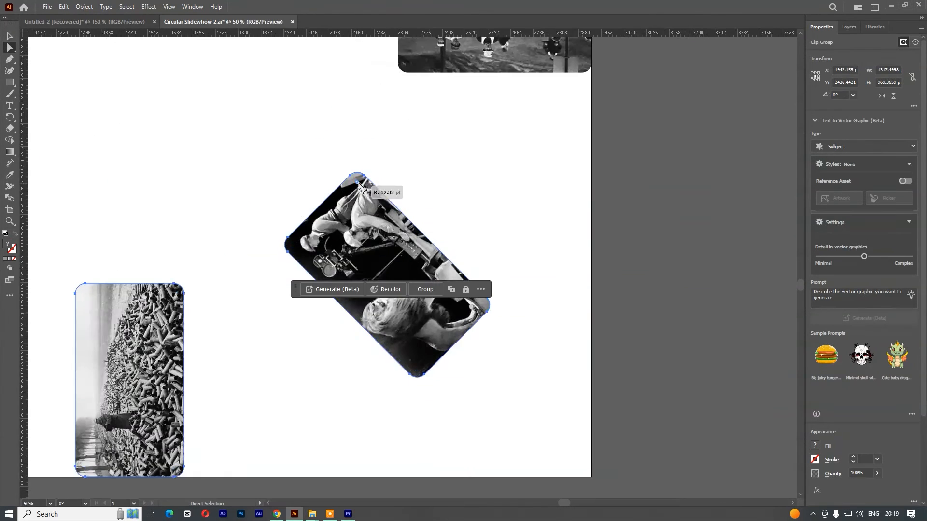
Step: Deselect the artwork and save the Circular Slidewhow 2.ai document with the rounded photos
scroll(359, 183, "down", 3)
scroll(486, 244, "right", 2)
left_click(474, 188)
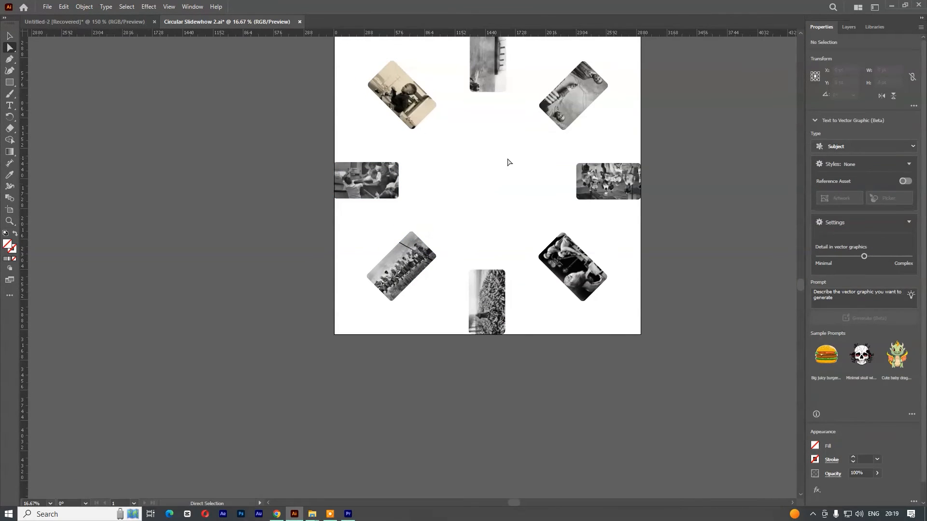
left_click_drag(485, 146, 443, 195)
scroll(479, 114, "up", 2)
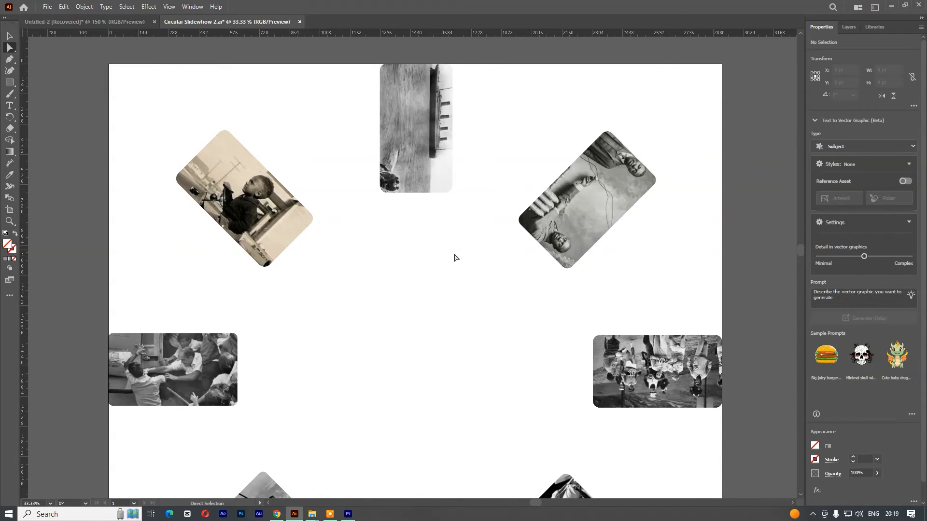
key("ctrl+s")
scroll(471, 244, "down", 2)
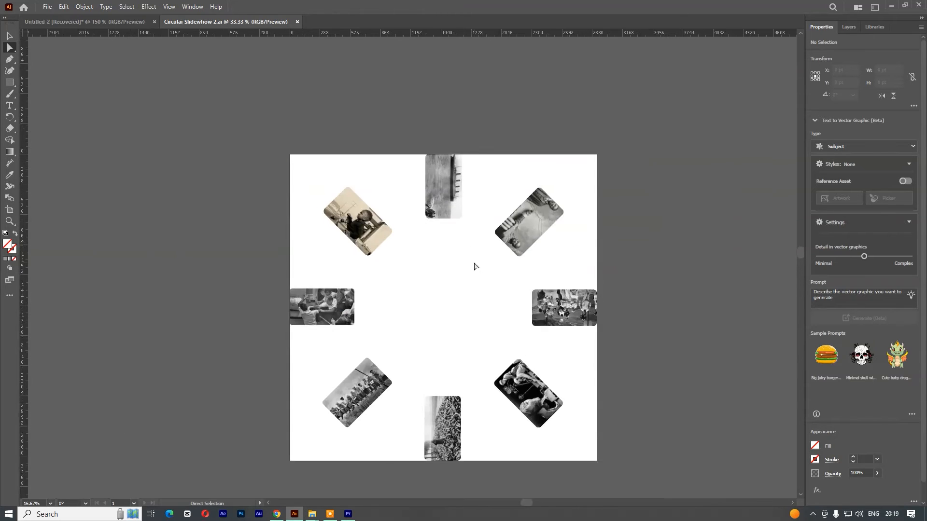
Step: Switch to Premiere Pro and play through the slideshow clip to examine the rounded photo corners under the film overlays
left_click(348, 513)
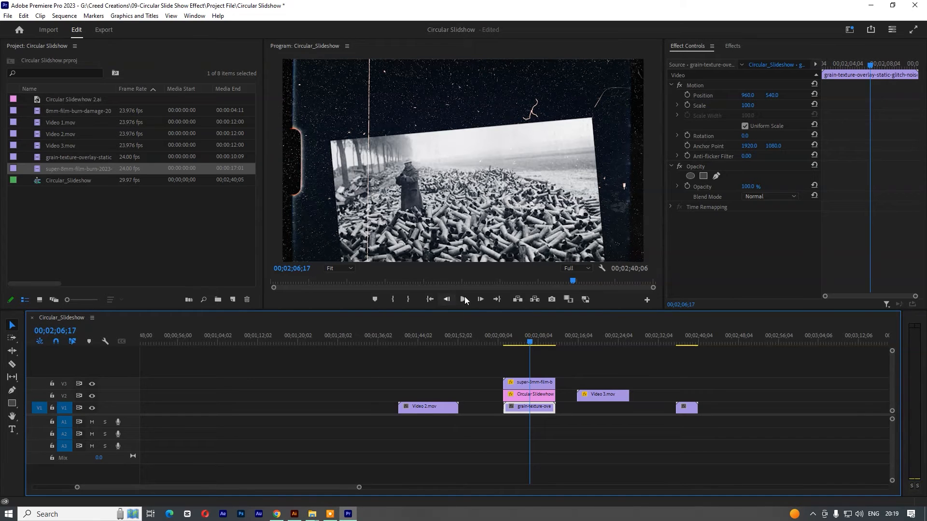
left_click_drag(518, 341, 526, 338)
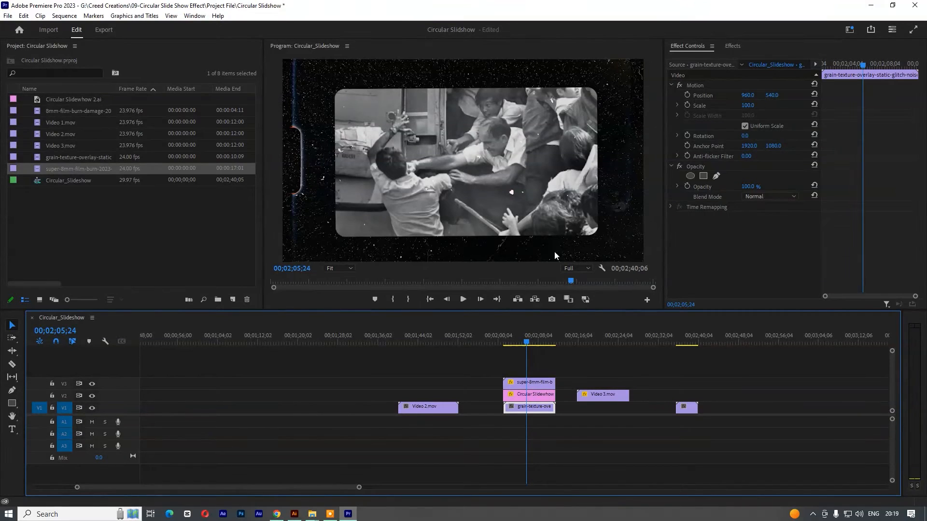
left_click_drag(517, 344, 503, 338)
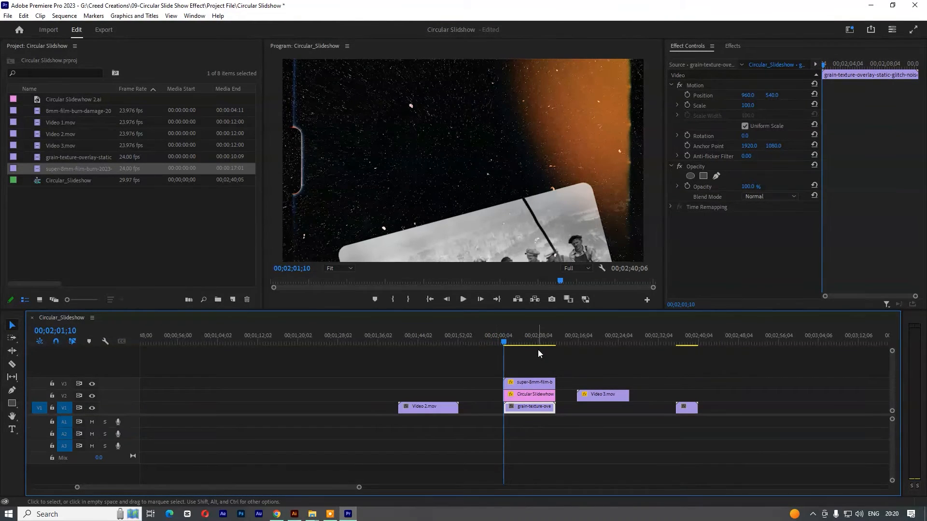
key("space")
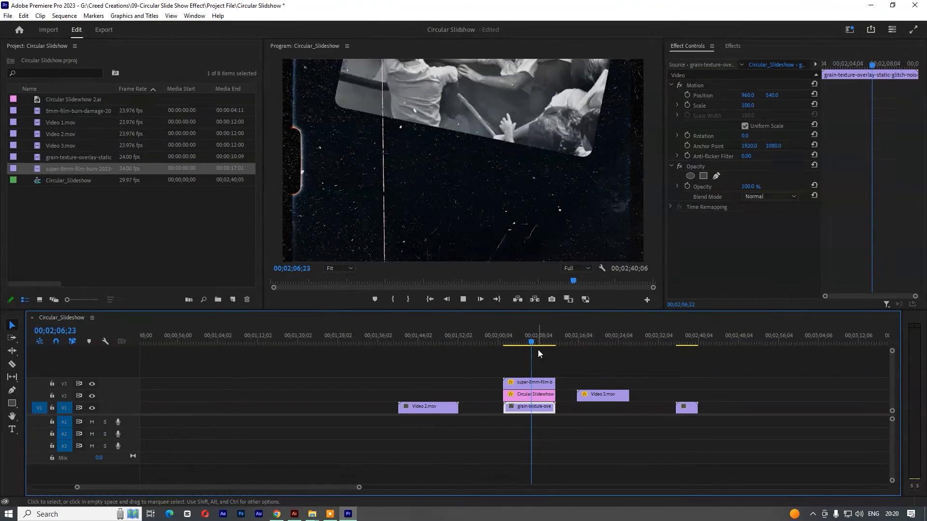
left_click(534, 349)
left_click(502, 340)
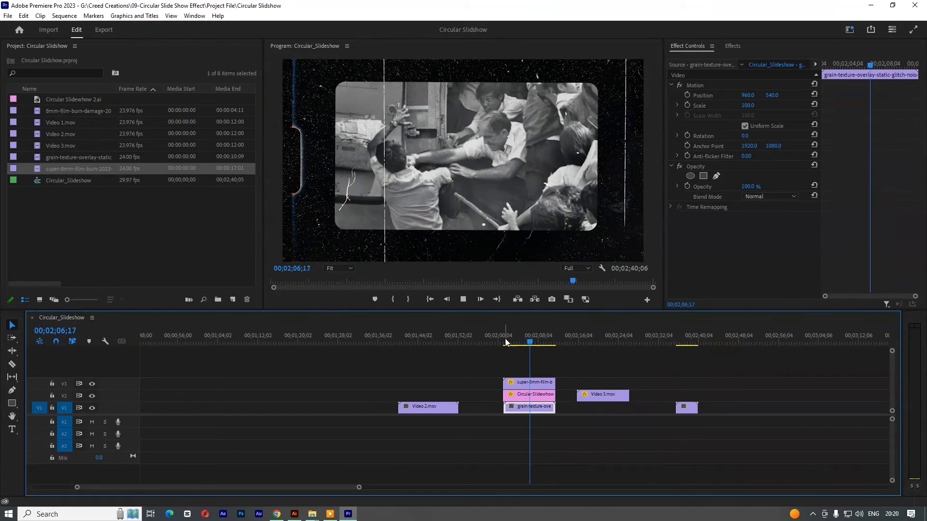
key("space")
left_click(527, 342)
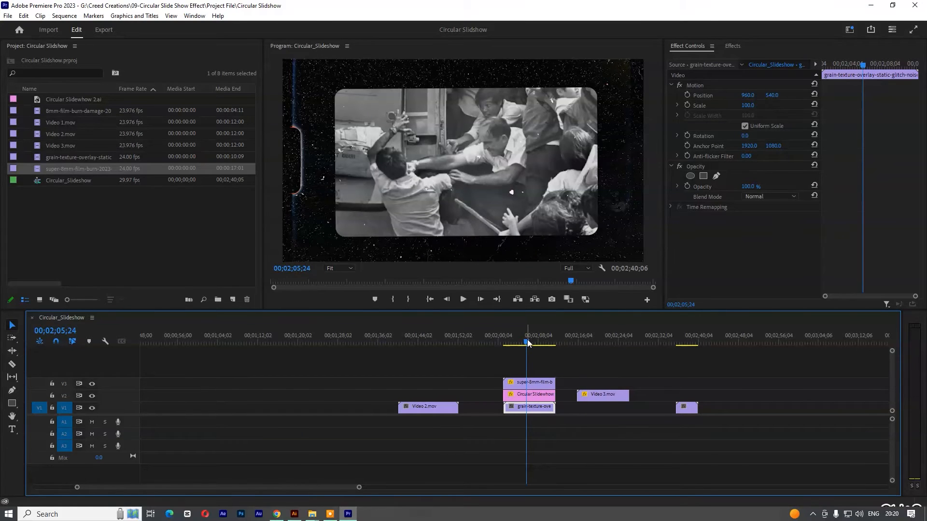
Step: Switch to Illustrator and add a text line above the left photo reading "24 mm" and "Historical Images", spaced apart
left_click(295, 514)
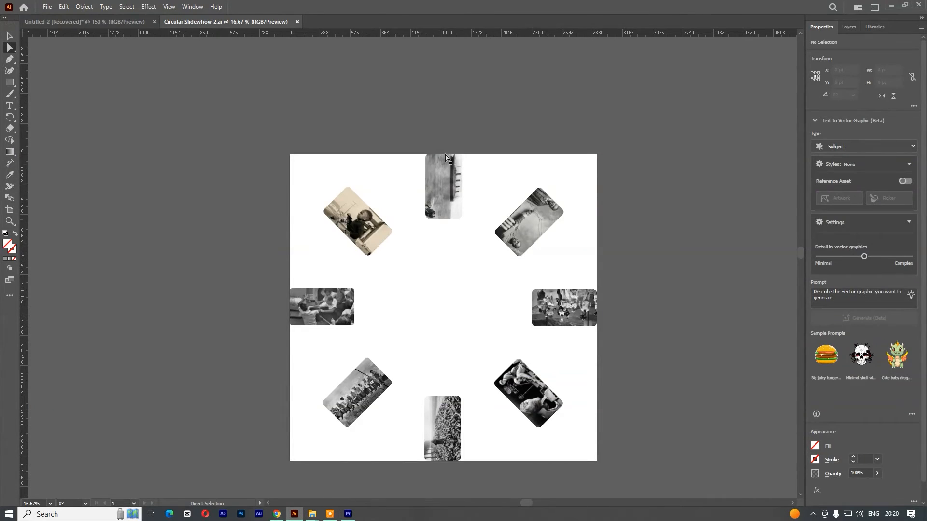
scroll(292, 309, "up", 4)
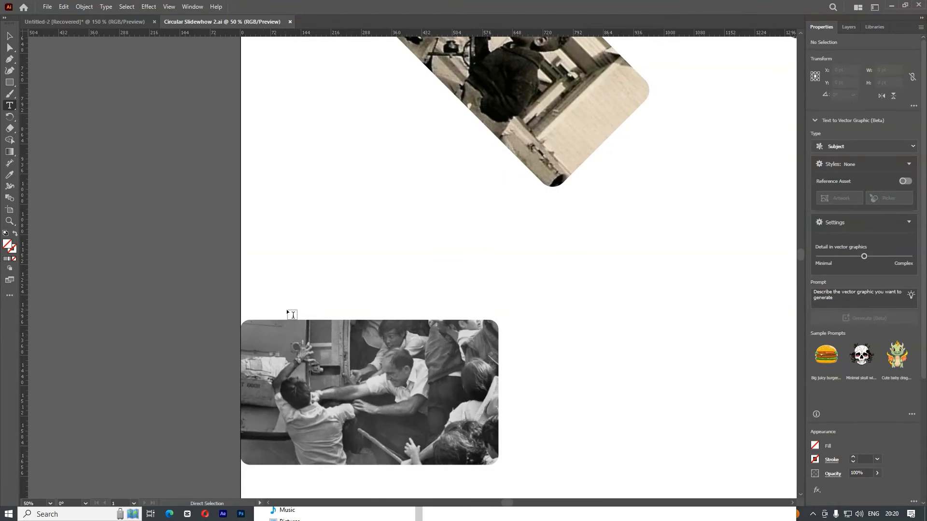
key("t")
left_click(290, 311)
type("8")
scroll(310, 318, "up", 3)
type("24 M")
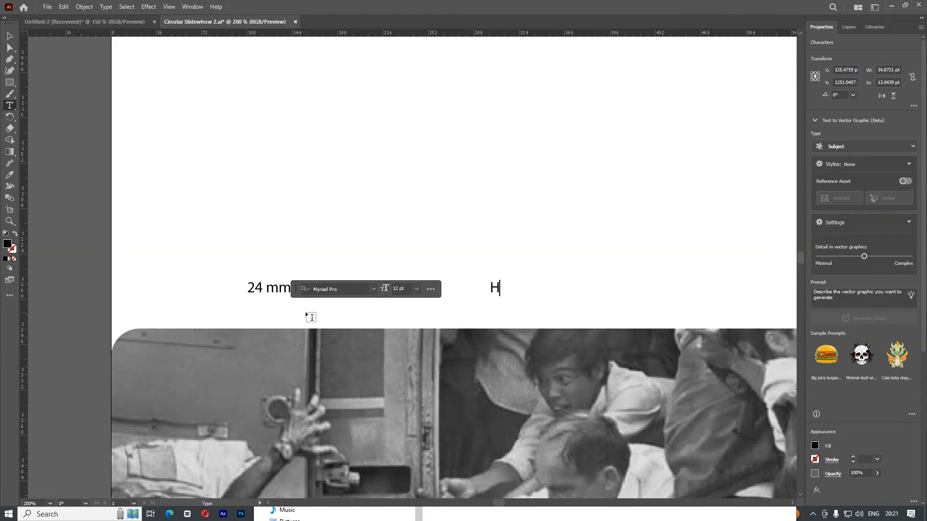
Step: Enlarge the caption text to about 20.8 pt and position it just above the left photo
left_click(10, 36)
scroll(478, 261, "down", 1)
left_click_drag(490, 218, 398, 109)
left_click_drag(477, 179, 558, 198)
left_click_drag(538, 175, 650, 173)
scroll(626, 192, "down", 1)
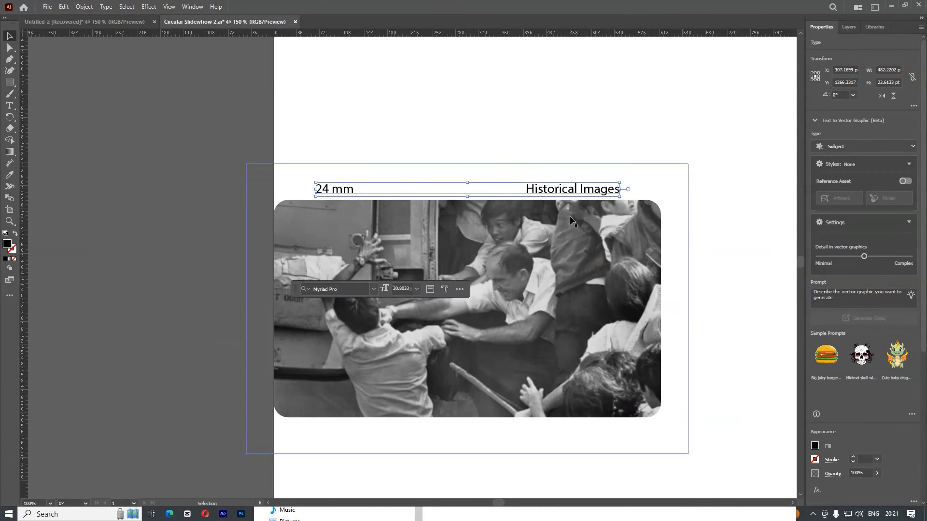
Step: Duplicate the caption below the left photo and change its text to "Creed Creations" and "Subscribe", spaced apart
scroll(626, 192, "down", 1)
left_click_drag(545, 138, 546, 386)
double_click(333, 379)
key("ctrl+a")
type("Creed Creati")
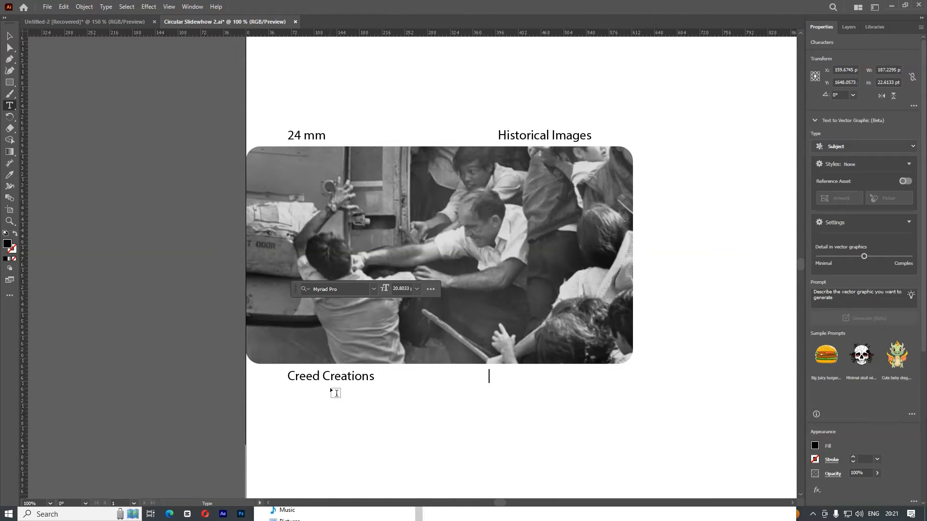
left_click(9, 35)
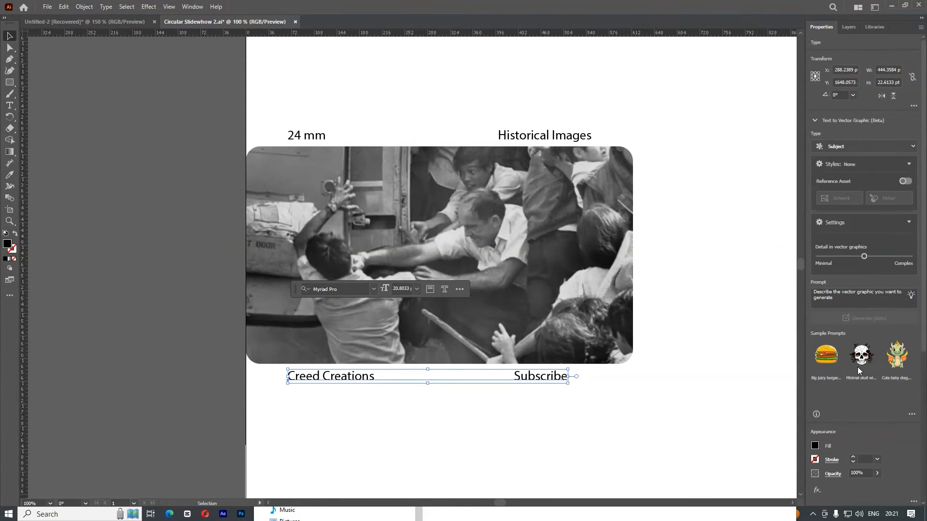
Step: Set the lower caption's font to Courier New and adjust the spacing before "Subscribe" to fit within the photo's width
left_click(373, 289)
scroll(396, 443, "down", 3)
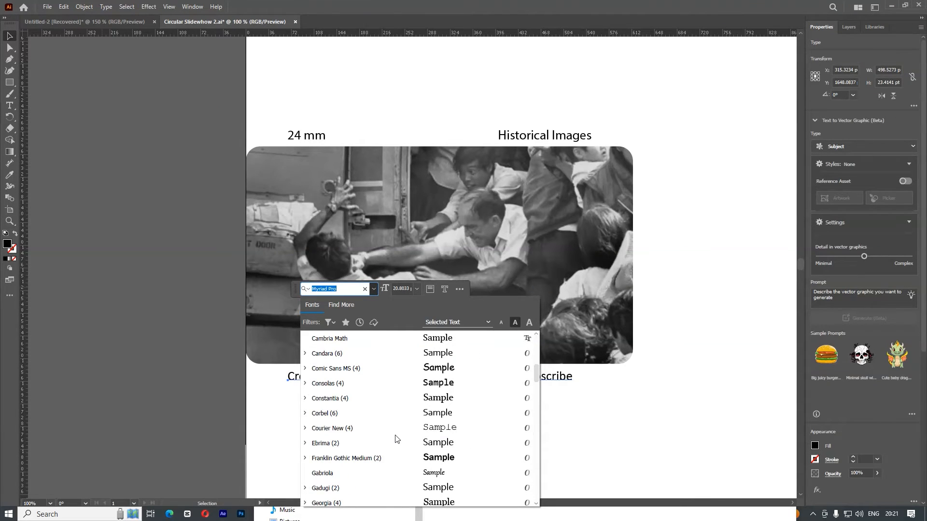
left_click(397, 428)
scroll(398, 425, "down", 1)
key("t")
key("BackSpace")
key("BackSpace")
key("BackSpace")
key("BackSpace")
key("BackSpace")
key("BackSpace")
key("BackSpace")
key("BackSpace")
left_click_drag(659, 394, 436, 395)
key("BackSpace")
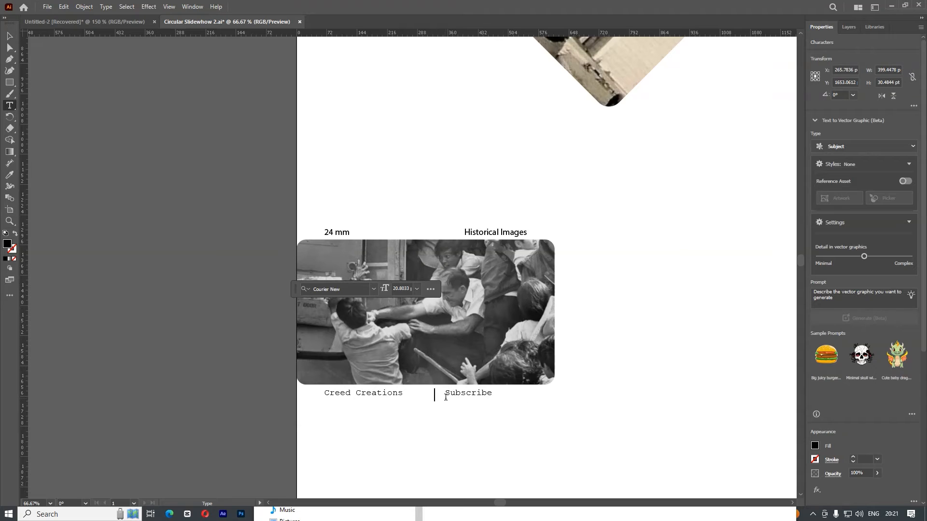
key("Escape")
Step: Copy the lower caption's Courier New formatting onto the upper caption with the Eyedropper
left_click_drag(499, 209, 340, 238)
key("i")
left_click(405, 392)
key("v")
left_click(521, 206)
Step: Remove extra spaces before "Historical Images" so the upper caption fits within the photo's width
key("t")
left_click(626, 231)
left_click(439, 232)
key("BackSpace")
key("BackSpace")
key("BackSpace")
key("BackSpace")
left_click(10, 36)
left_click(421, 149)
Step: Group the upper and lower captions and give them a white fill
left_click(495, 393)
left_click(488, 229, "shift")
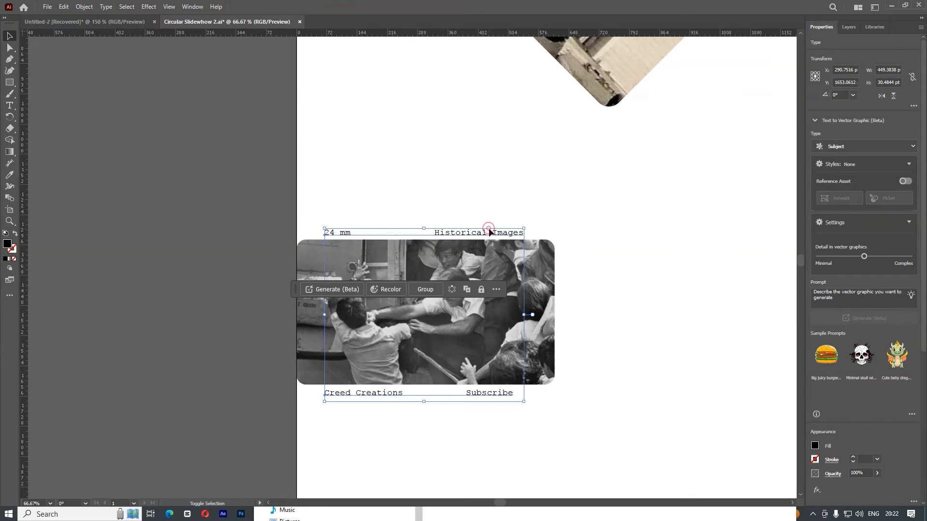
key("ctrl+g")
left_click(816, 446)
left_click(786, 388)
left_click(649, 253)
Step: Place a horizontal and a vertical guide crossing at the center of the photo ring
scroll(649, 260, "down", 2)
left_click_drag(640, 301, 485, 192)
key("r")
left_click_drag(440, 33, 431, 194)
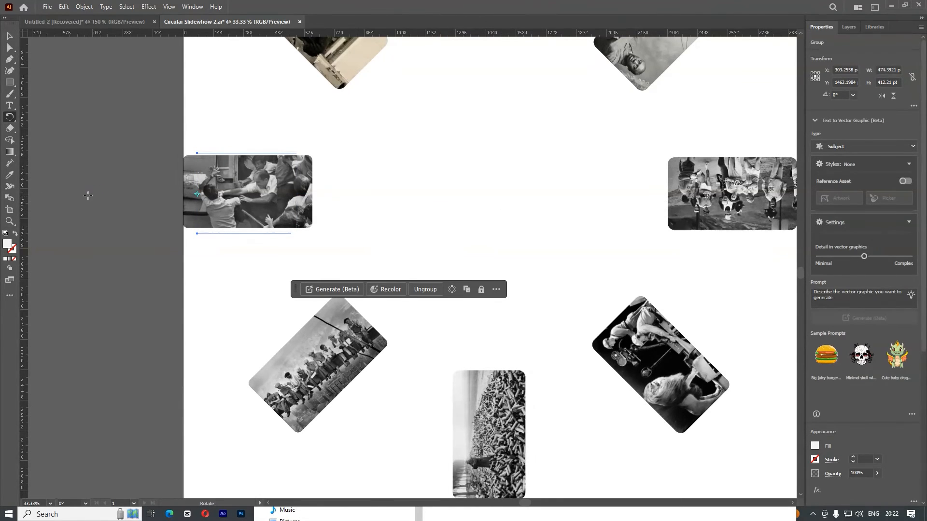
key("ctrl+;")
left_click_drag(23, 166, 490, 194)
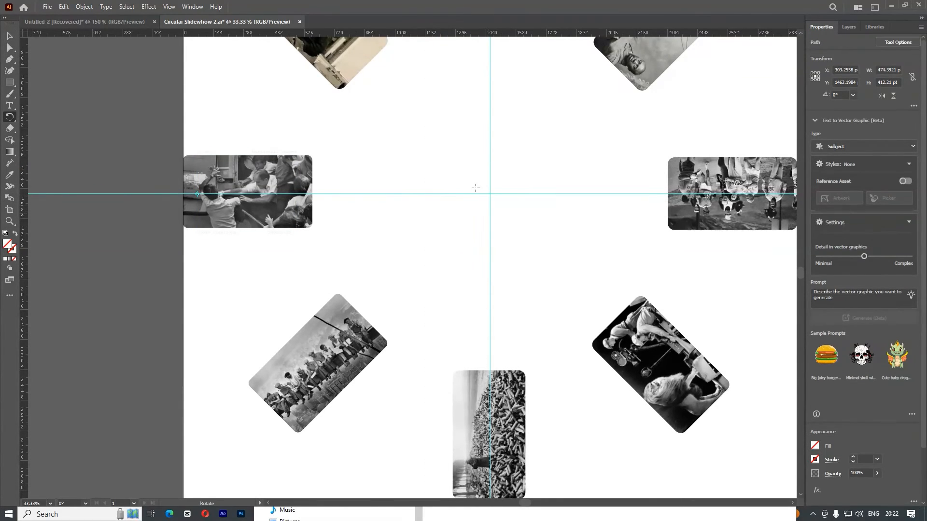
Step: Rotate copies of the caption group around the guide crossing at 45° intervals to caption every photo in the ring
left_click(292, 150)
key("r")
left_click(490, 194, "alt")
left_click(514, 295)
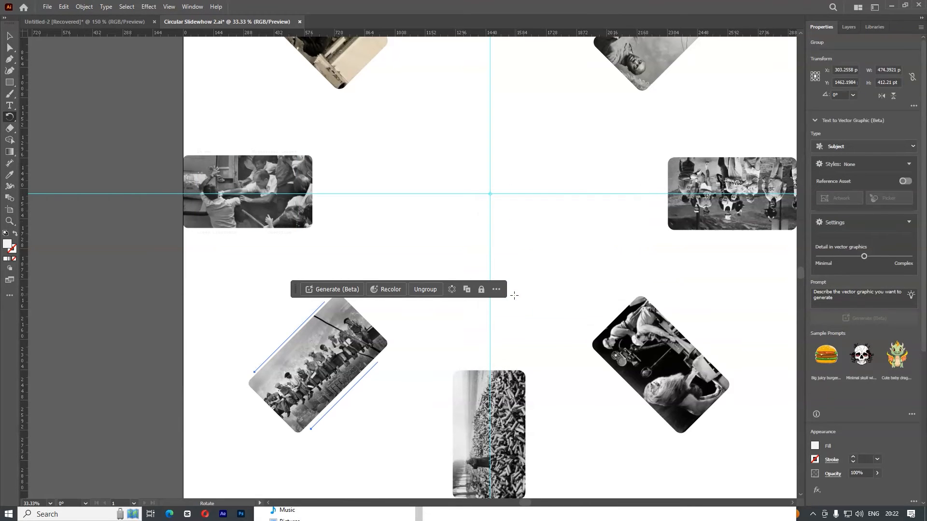
key("ctrl+d")
key("ctrl+d")
key("ctrl+d")
key("ctrl+d")
scroll(514, 294, "down", 2)
key("ctrl+d")
key("ctrl+d")
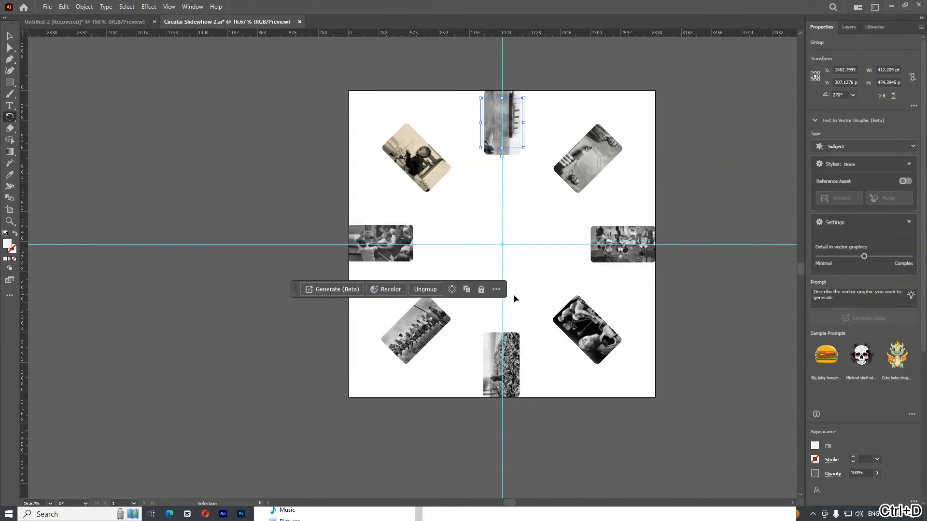
Step: Save the captioned Illustrator document and select the left photo's caption group to inspect it
key("v")
left_click(321, 186)
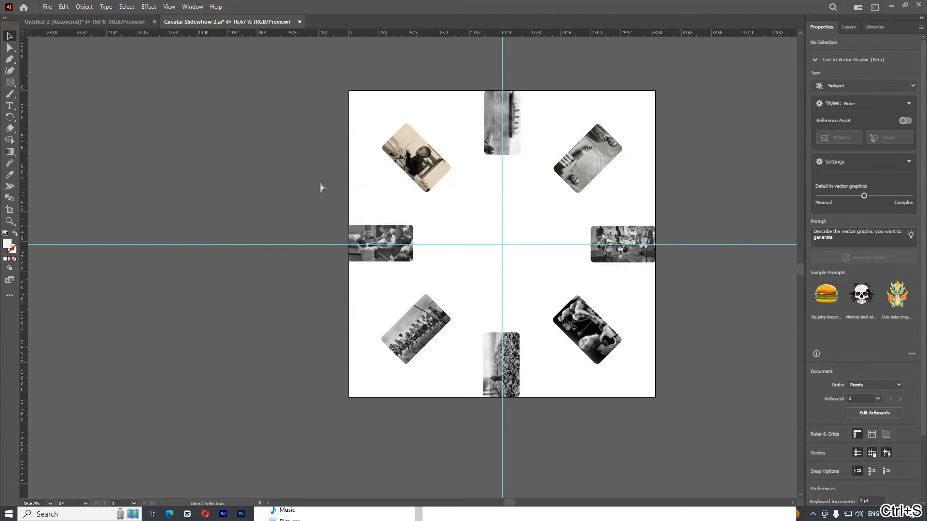
scroll(408, 221, "up", 3)
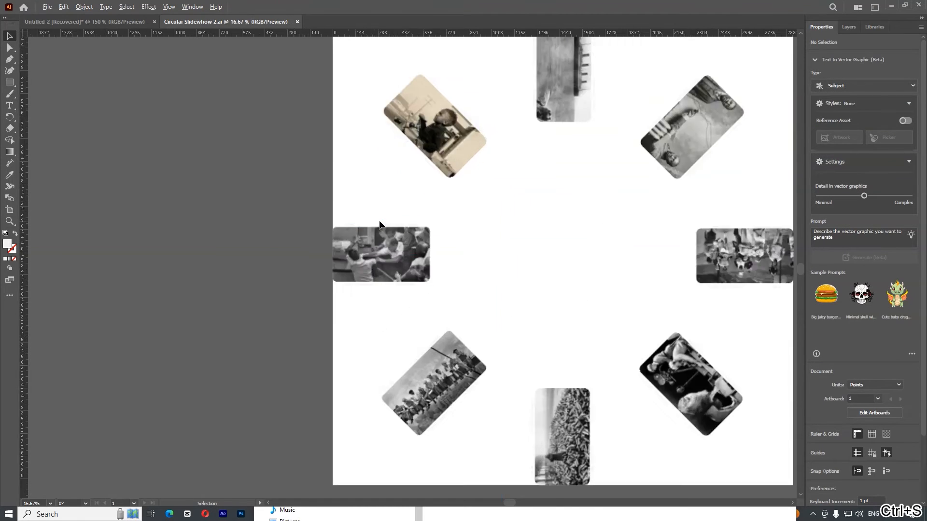
left_click(389, 236)
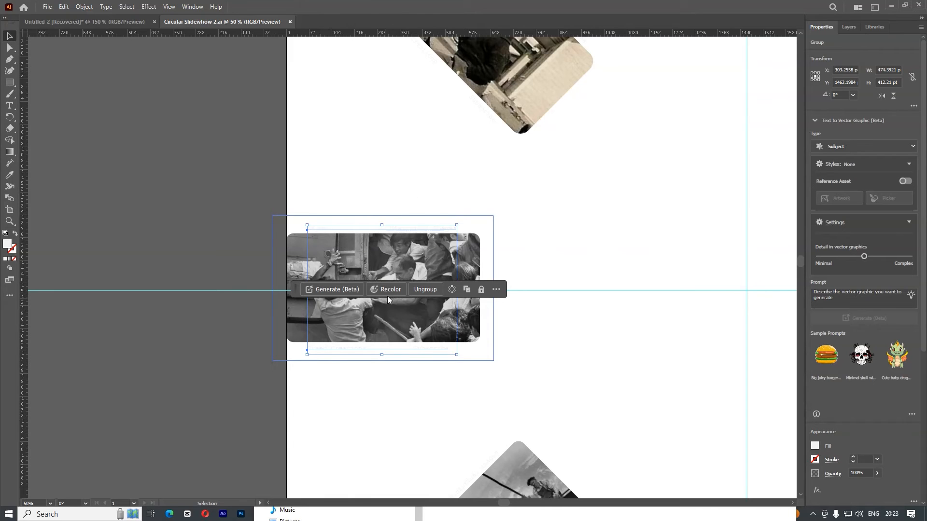
left_click_drag(701, 284, 579, 269)
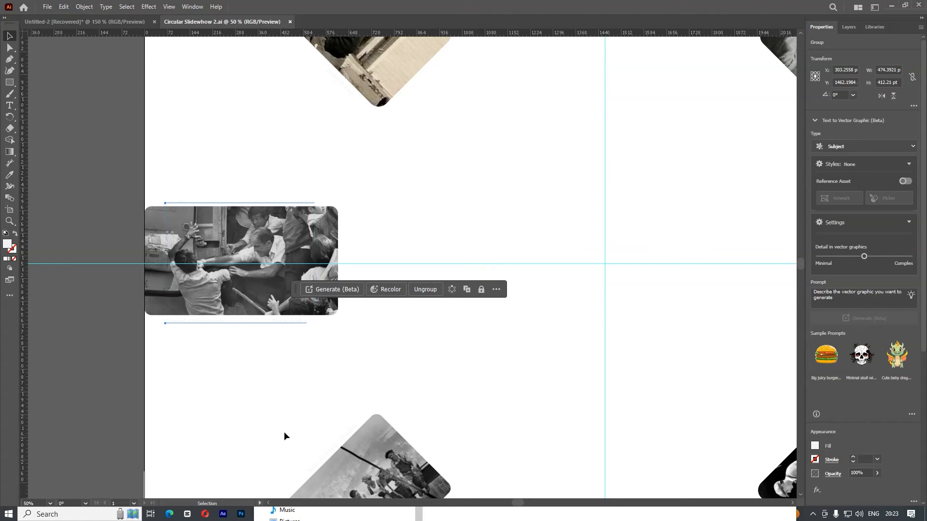
Step: Return to Premiere Pro and play the slideshow to examine the captions rotating with the photos
left_click(891, 5)
left_click_drag(519, 337, 528, 346)
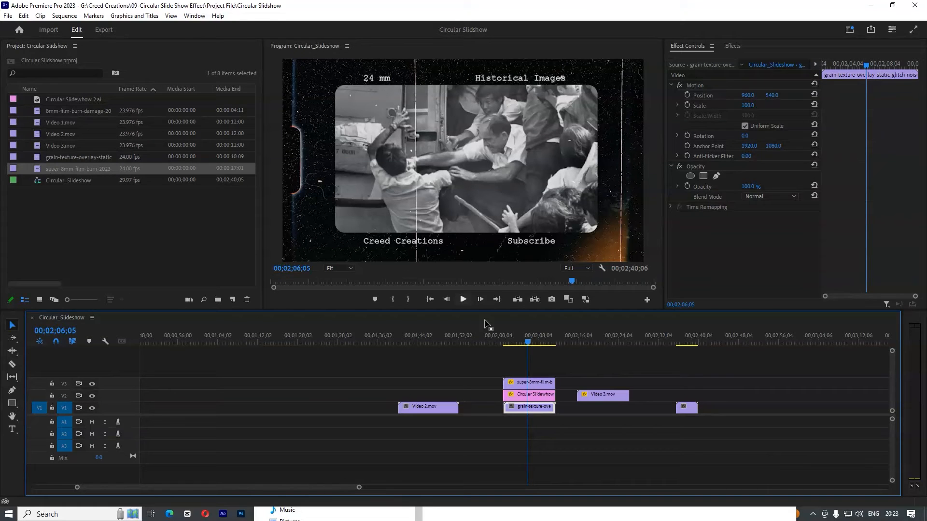
left_click(500, 341)
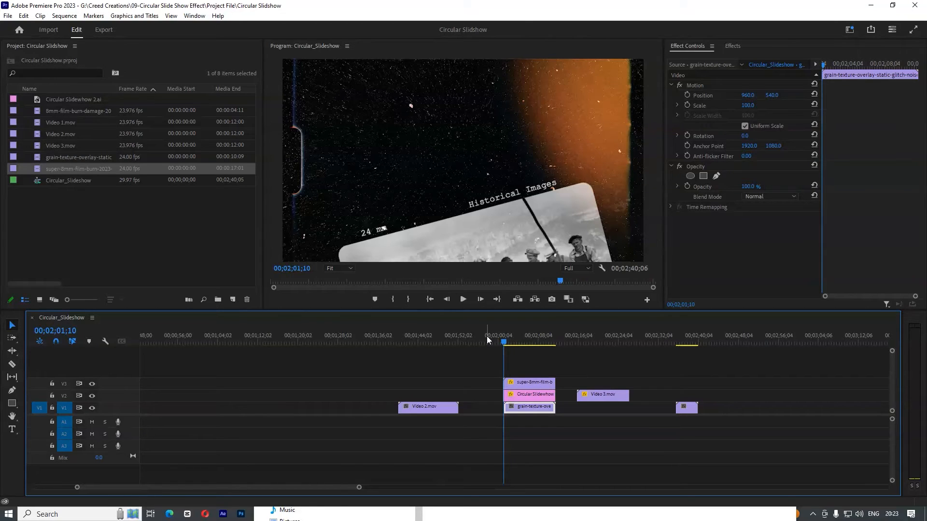
left_click(509, 342)
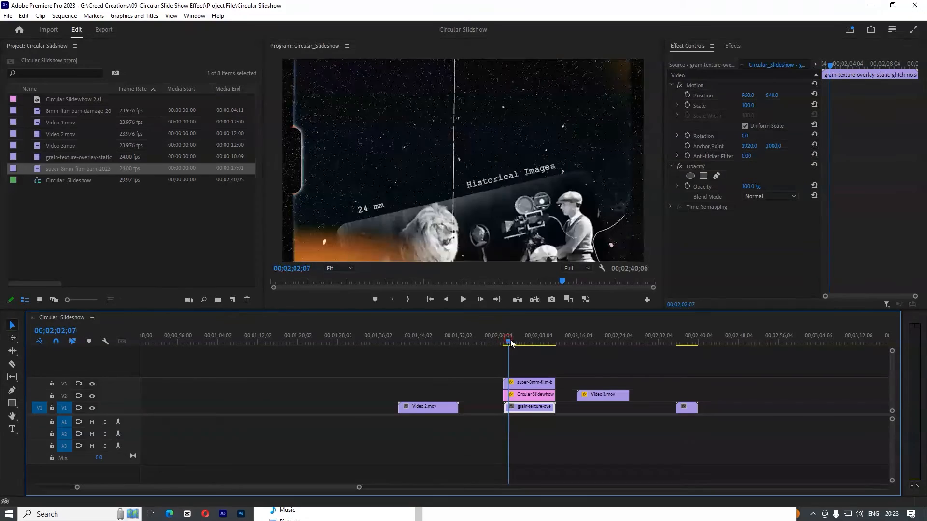
key("space")
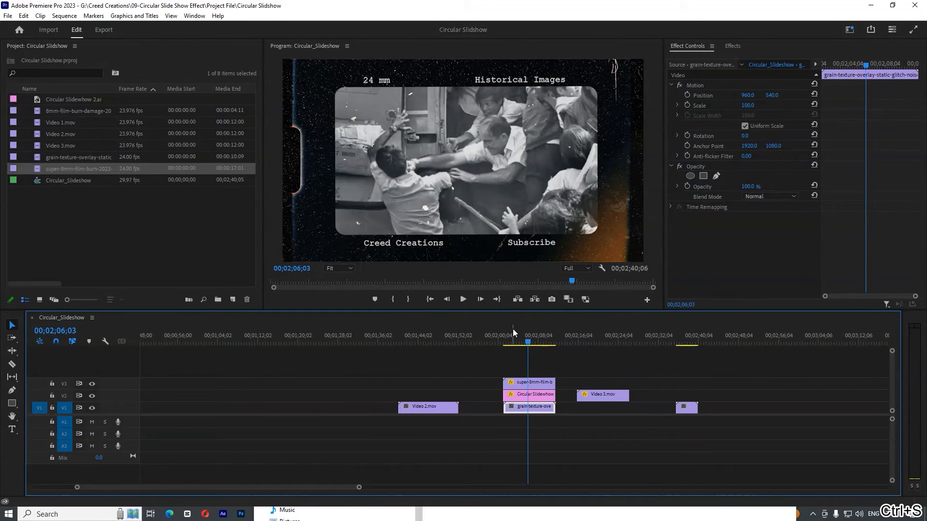
Step: Open the desktop's app and file search and look up "proj"
key("ctrl")
key("ctrl")
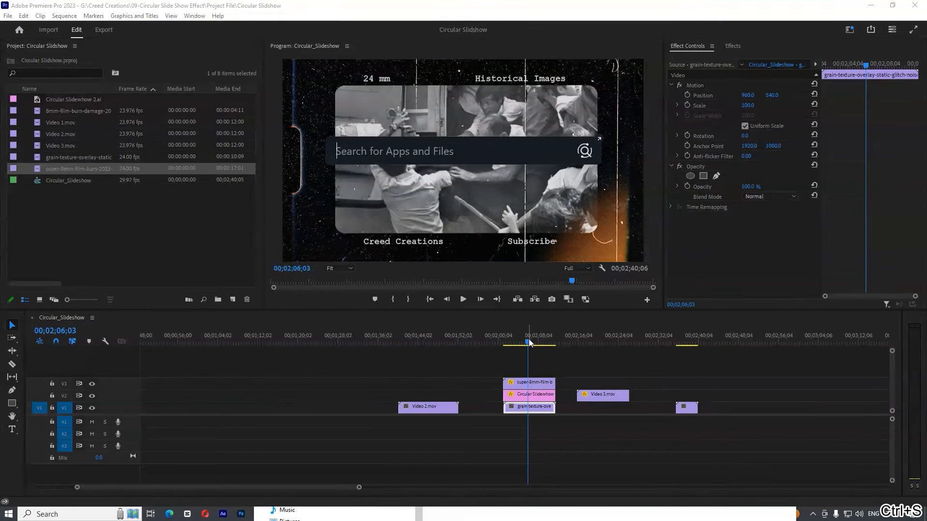
left_click(290, 349)
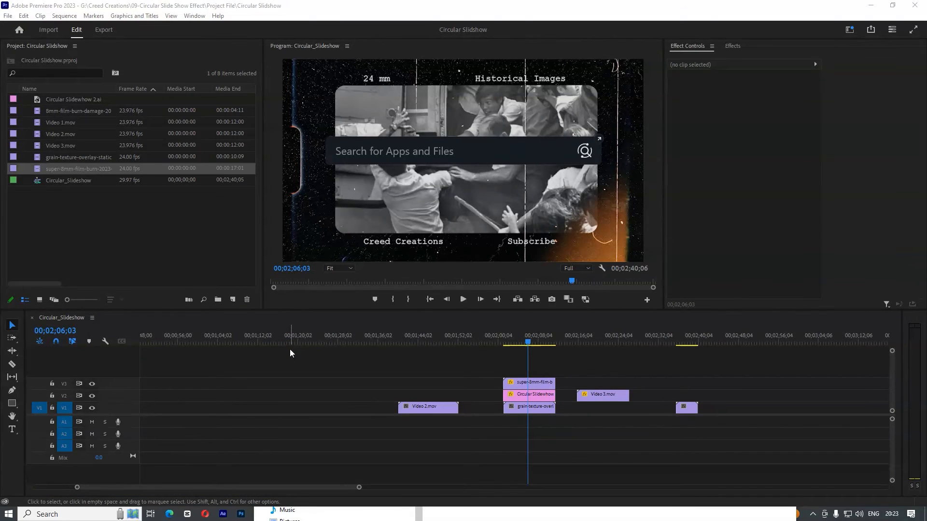
type("proj")
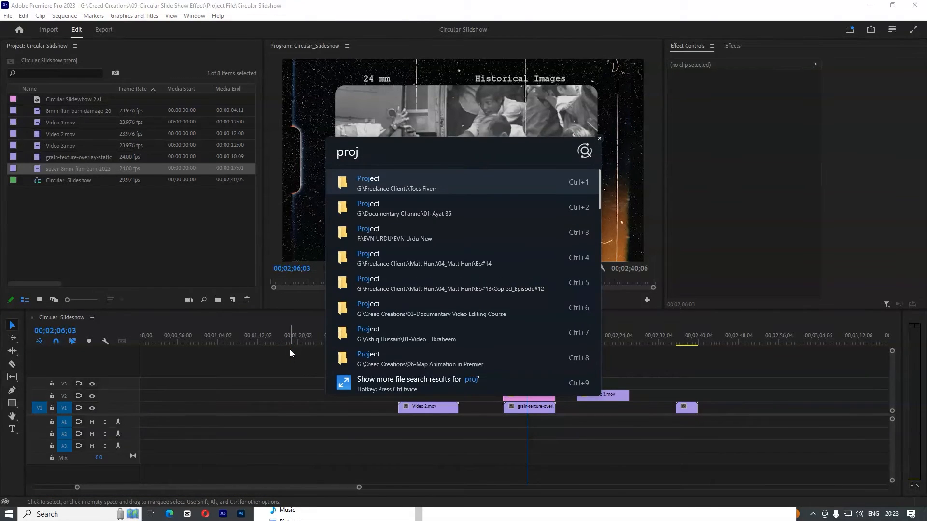
Step: Search the computer for "project reel" and open the folder containing the film-projector-reel archive
type("c")
key("BackSpace")
type("ect")
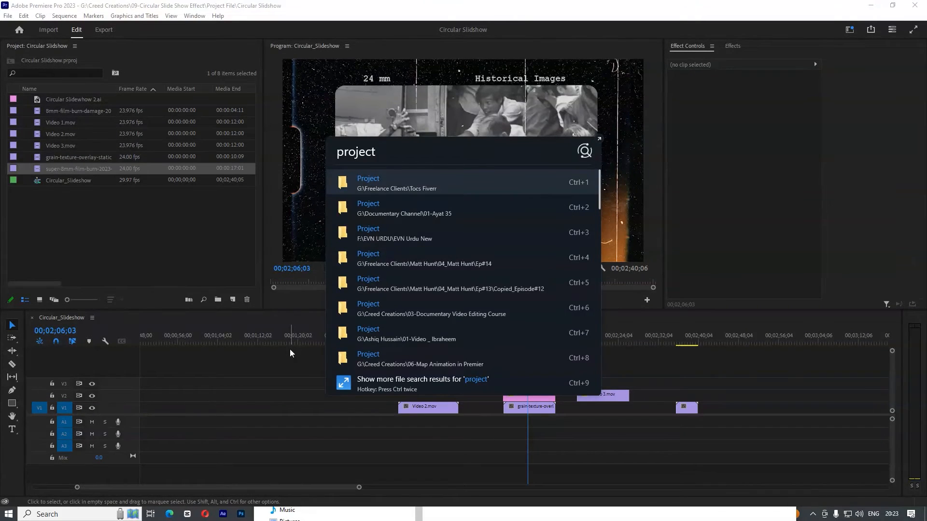
type(" reel")
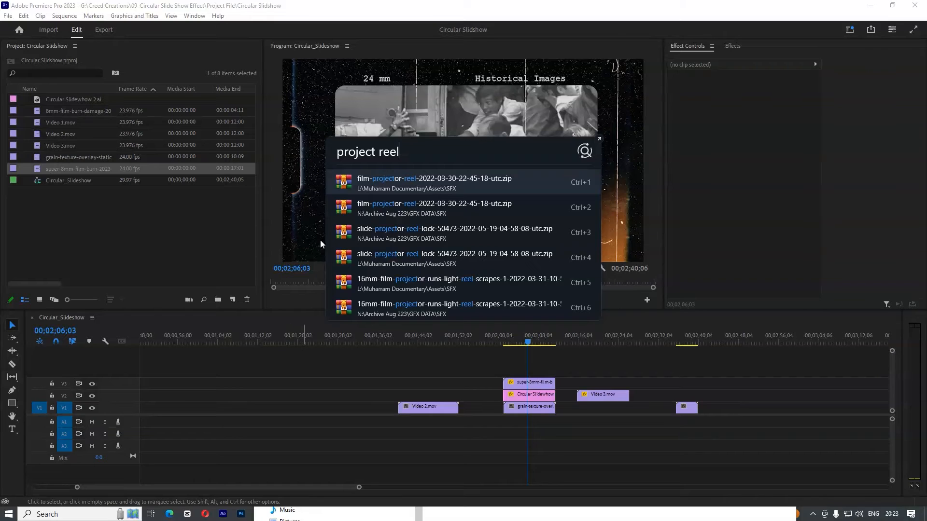
right_click(377, 181)
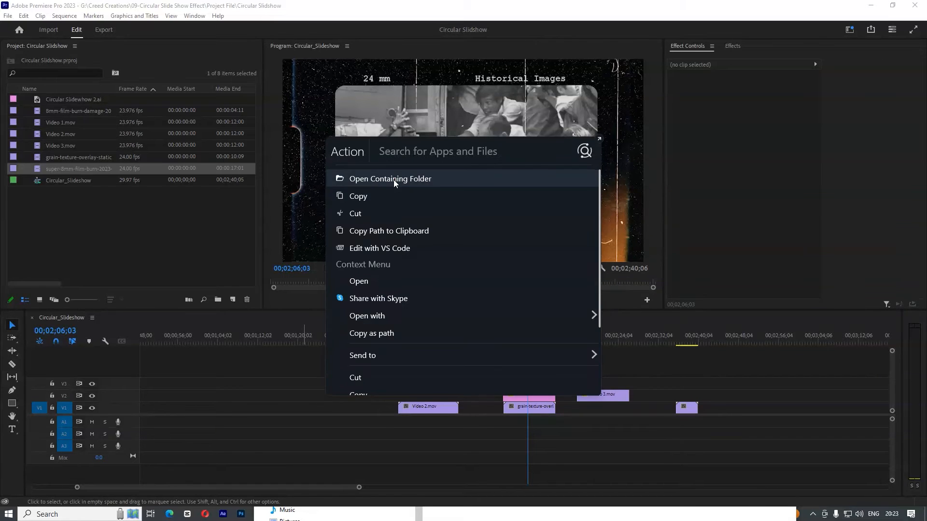
left_click(393, 179)
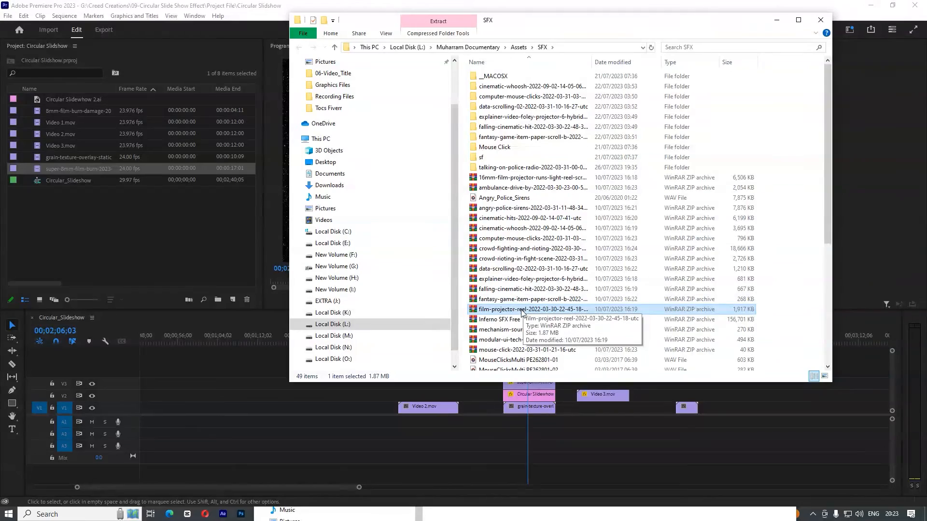
Step: Extract the film-projector-reel archive into the current SFX folder
scroll(521, 313, "down", 7)
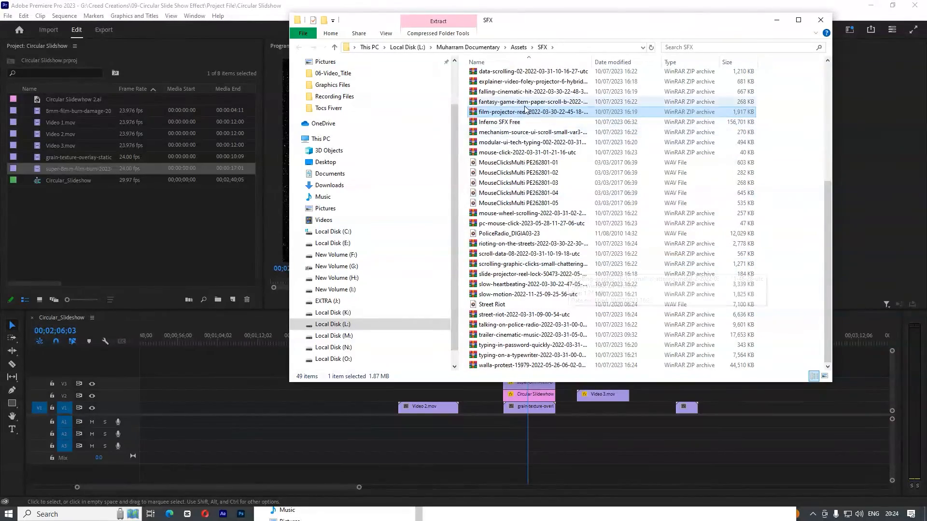
right_click(519, 113)
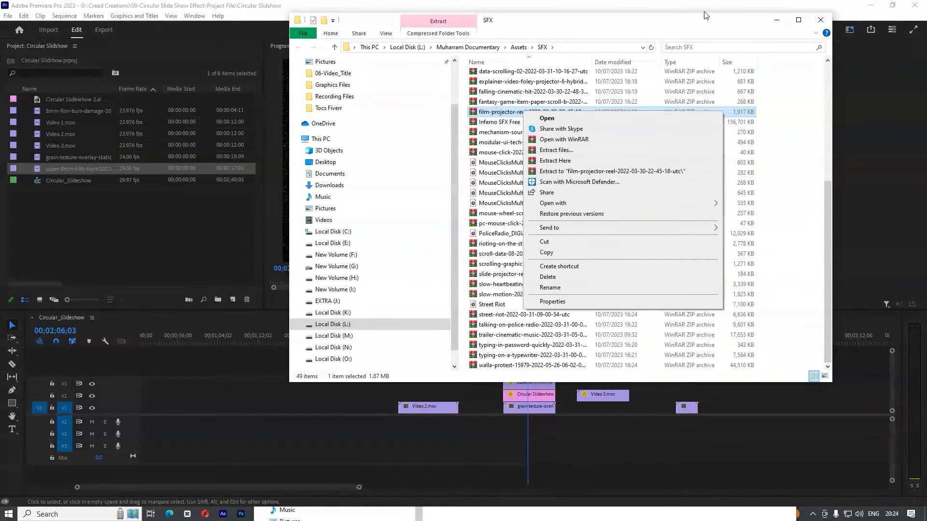
left_click(579, 165)
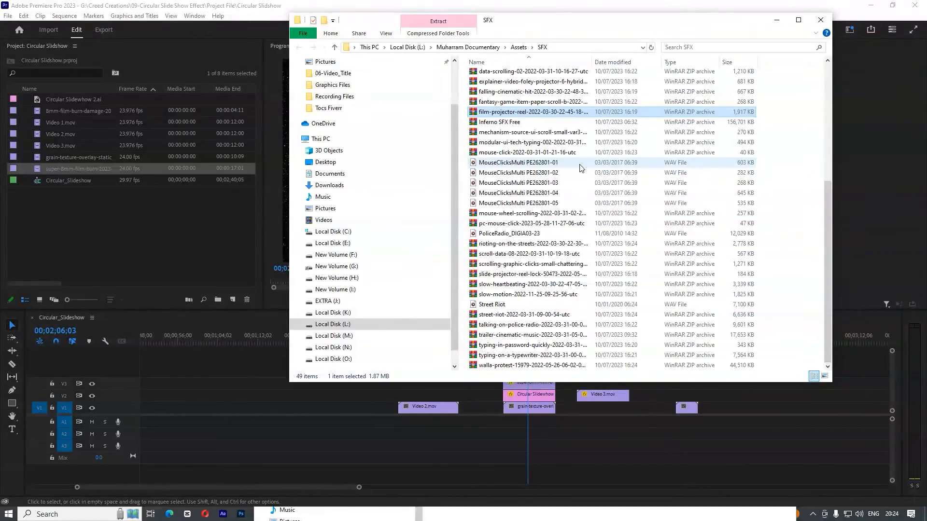
scroll(570, 164, "up", 7)
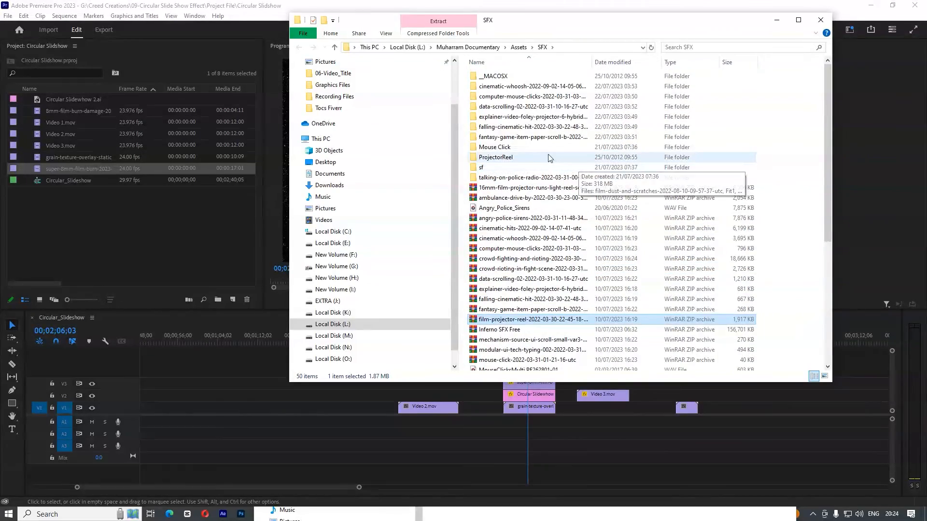
Step: Place the ProjectorReel End, Loop and Start sounds from the ProjectorReel folder on A1 after the existing clips
left_click(549, 157)
double_click(549, 156)
left_click(502, 85)
left_click(502, 96, "shift")
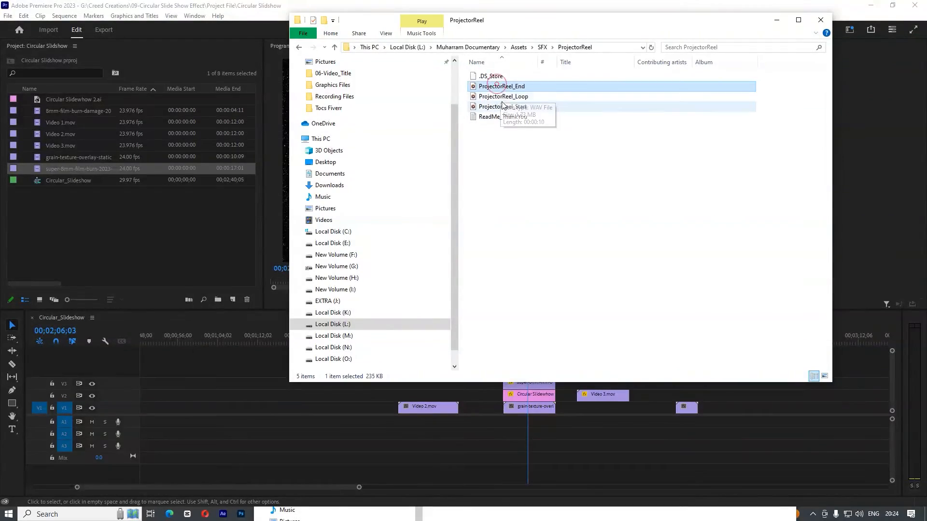
left_click(500, 106, "shift")
left_click_drag(497, 112, 797, 423)
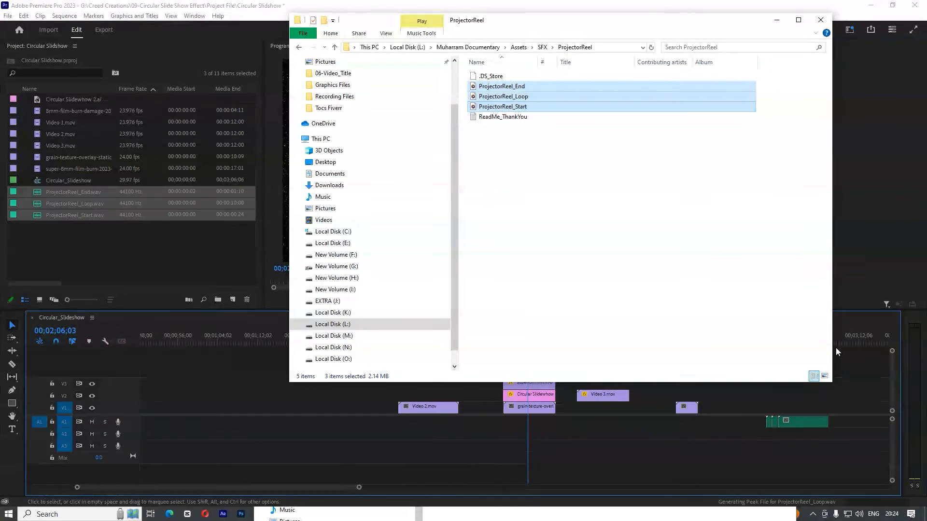
Step: Play the ProjectorReel sounds in Premiere Pro and space the Start, End and Loop clips apart on A1
left_click(563, 270)
left_click(578, 312)
left_click(761, 342)
key("space")
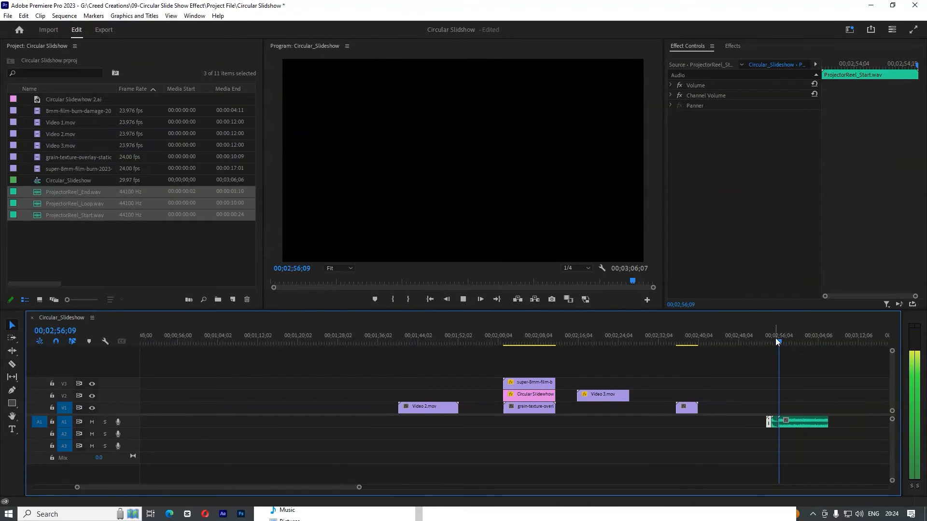
mouse_move(798, 421)
left_mouse_down()
mouse_move(820, 418)
mouse_move(790, 421)
left_mouse_up()
key("Up")
key("space")
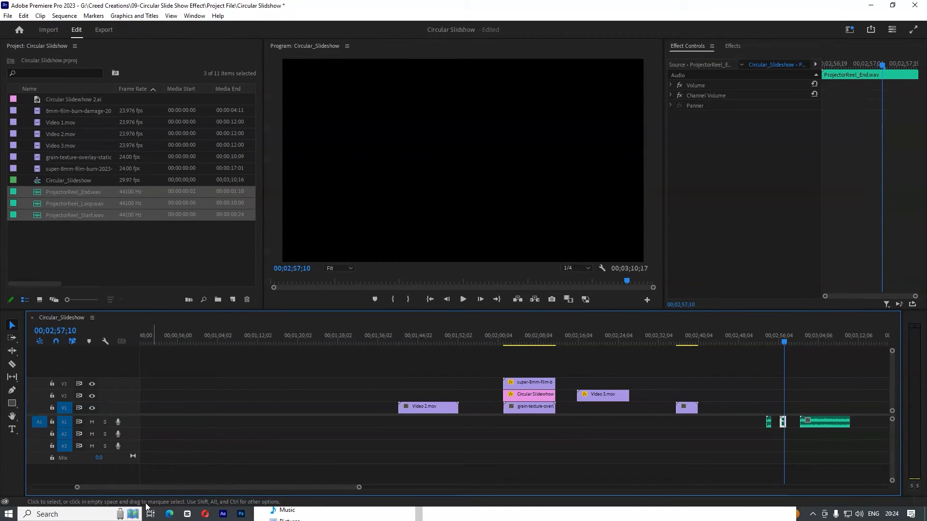
Step: Return to the SFX folder in File Explorer and open its explainer-video-foley-projector-6 folder
left_click(281, 468)
left_click(484, 519)
left_click_drag(545, 284, 464, 100)
left_click(312, 514)
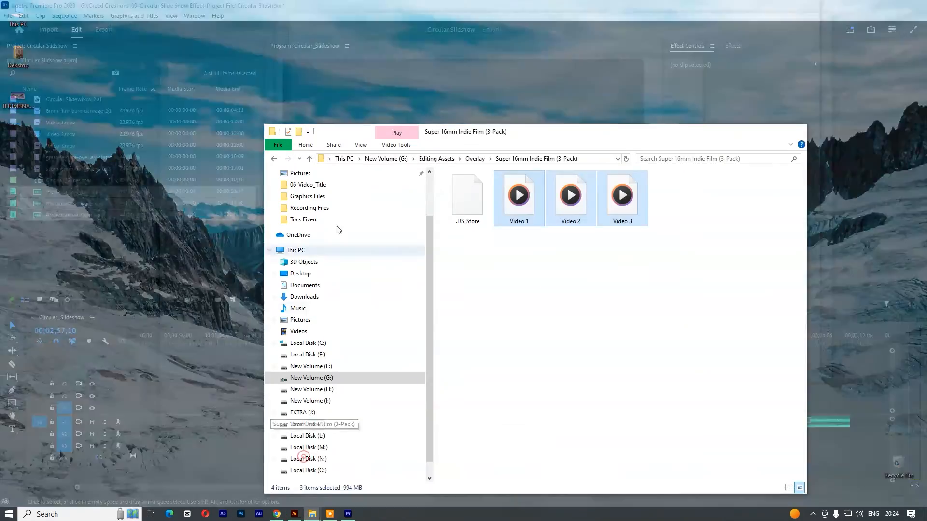
left_click(472, 480)
left_click(335, 47)
double_click(531, 117)
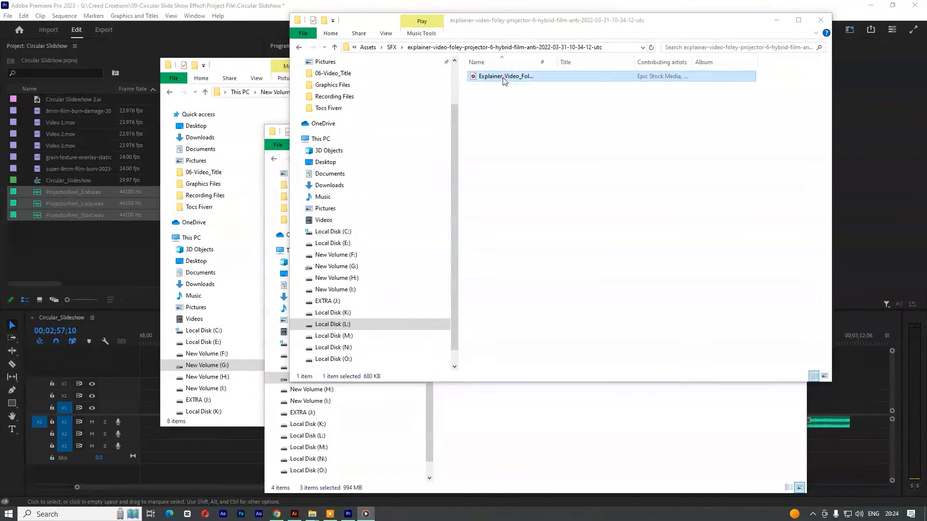
Step: Preview the Explainer_Video_Foley_Projector sound and add it to A1 after the ProjectorReel clips
double_click(487, 76)
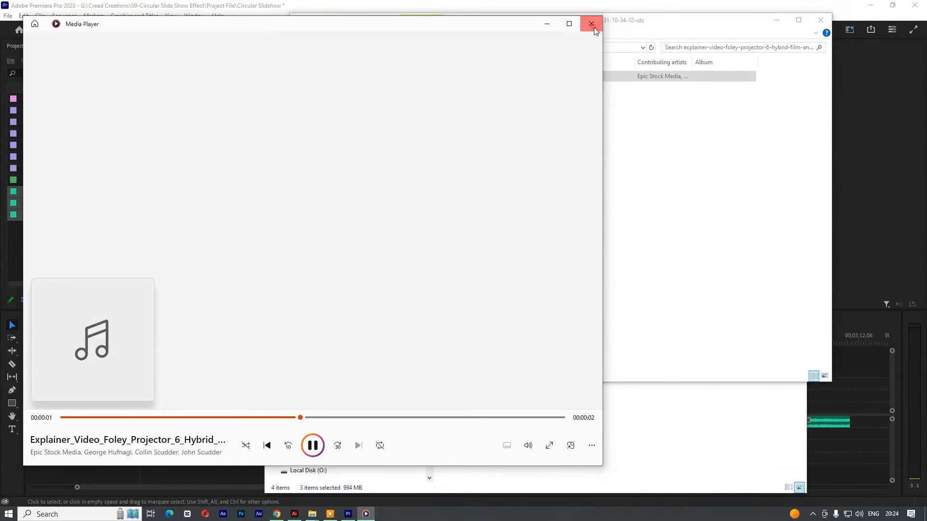
left_click(591, 23)
left_click_drag(503, 79, 881, 419)
Step: Add the Riser Tension build Sound Effect from the sf folder to A3
left_click(334, 49)
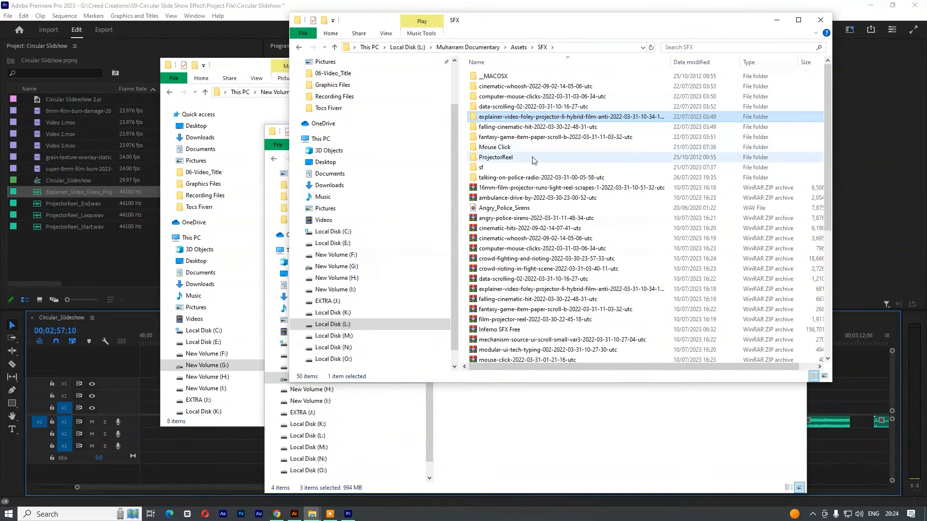
double_click(497, 167)
left_click_drag(750, 89, 849, 450)
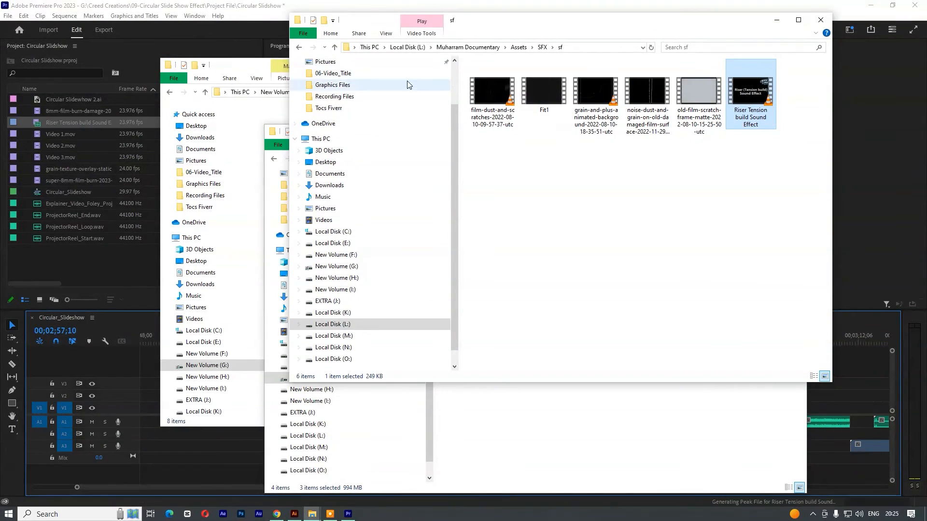
Step: Add MouseClicksMulti PE262801-05 from the SFX folder to A3 ahead of the riser sound
left_click(334, 47)
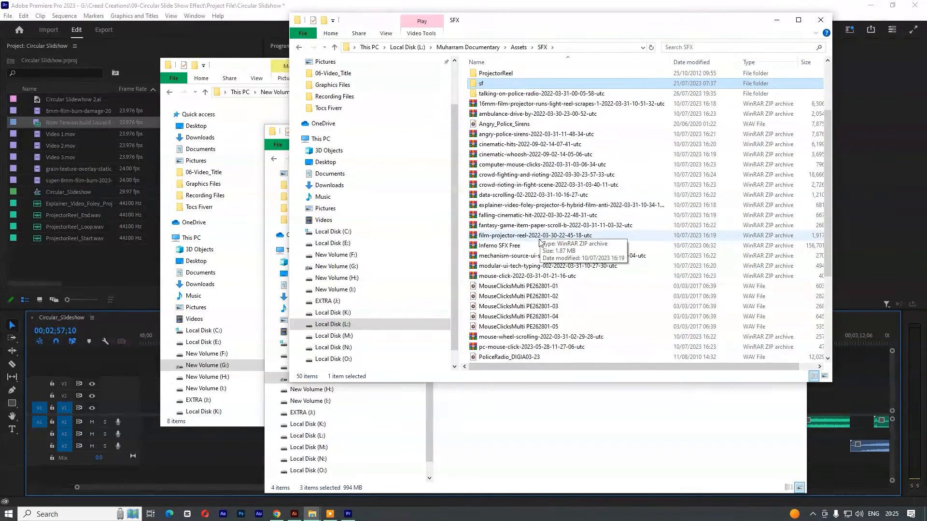
scroll(531, 290, "down", 4)
left_click_drag(506, 195, 821, 446)
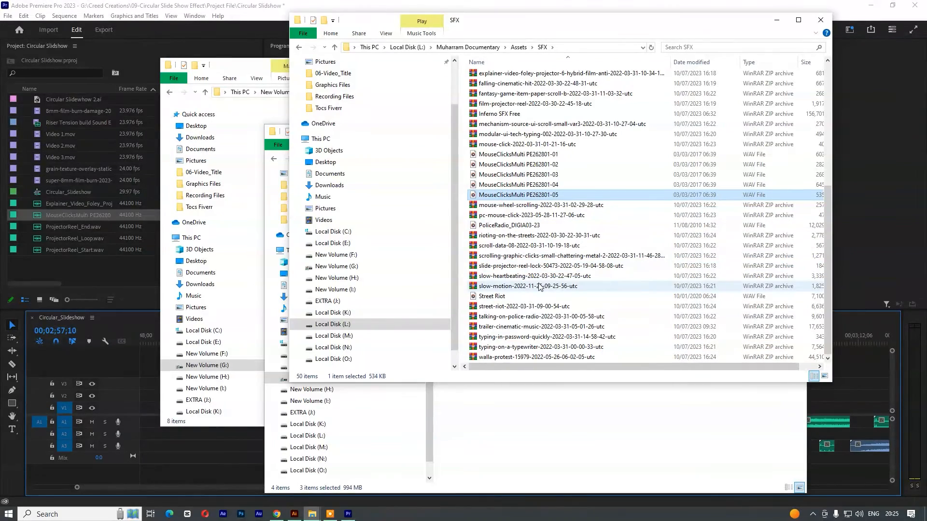
Step: Browse from the SFX folder to Assets > Music and open the 80s-retrowave folder
left_click(776, 20)
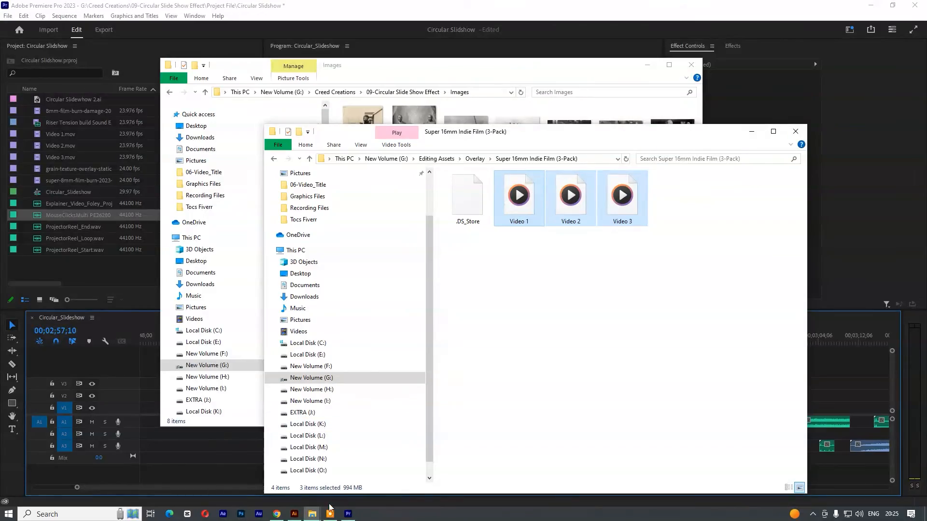
mouse_move(312, 512)
left_click(485, 471)
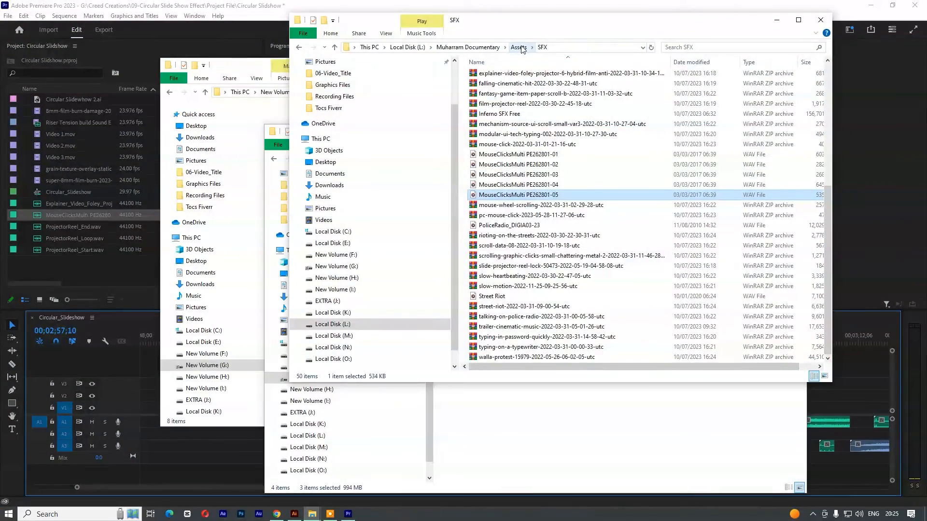
left_click(519, 47)
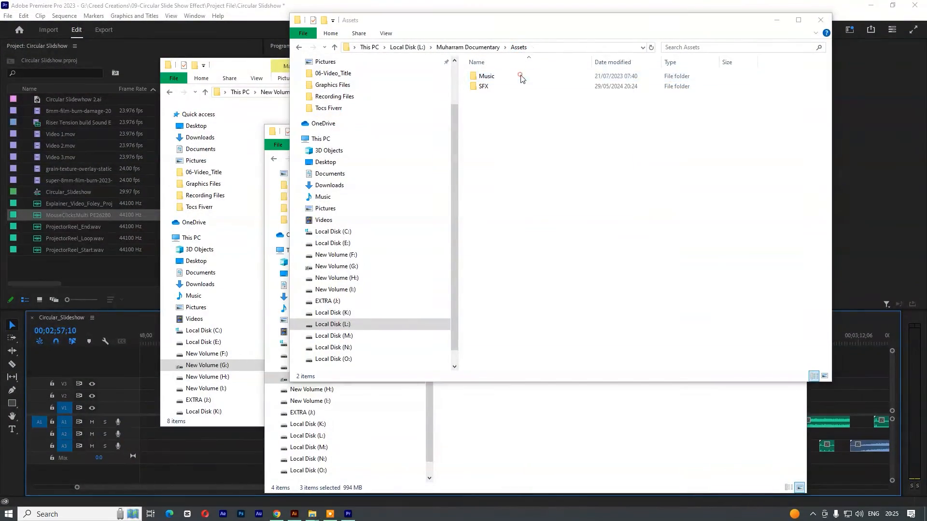
left_click(520, 77)
double_click(520, 78)
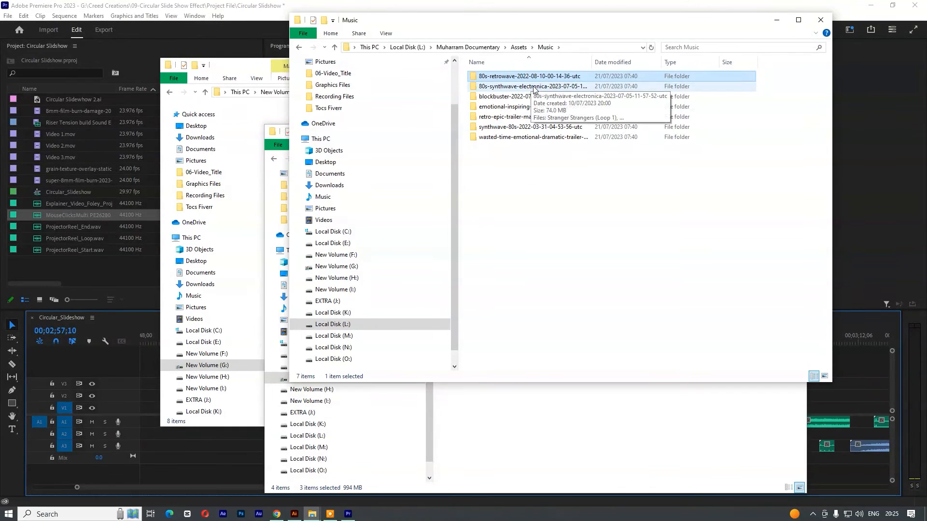
double_click(534, 77)
Step: Preview the first main_track file and add it to a new A4 audio track
double_click(497, 76)
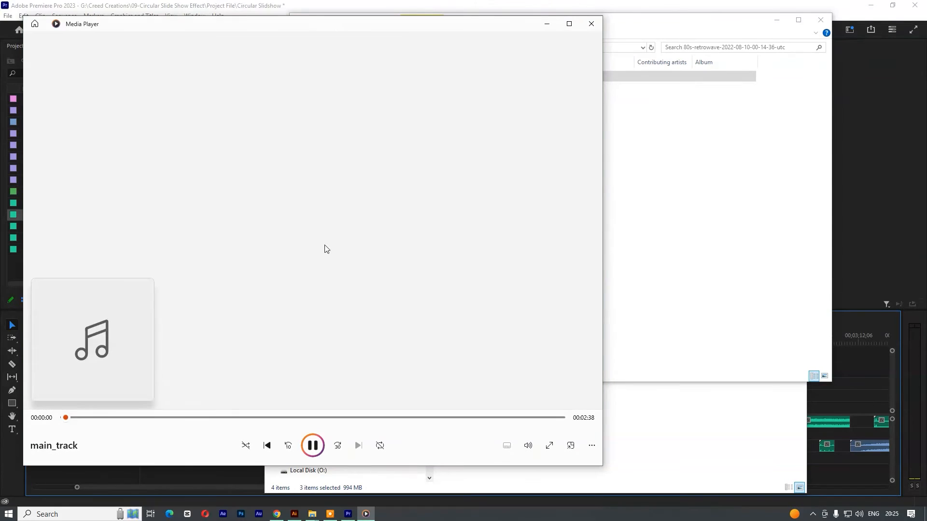
left_click(591, 23)
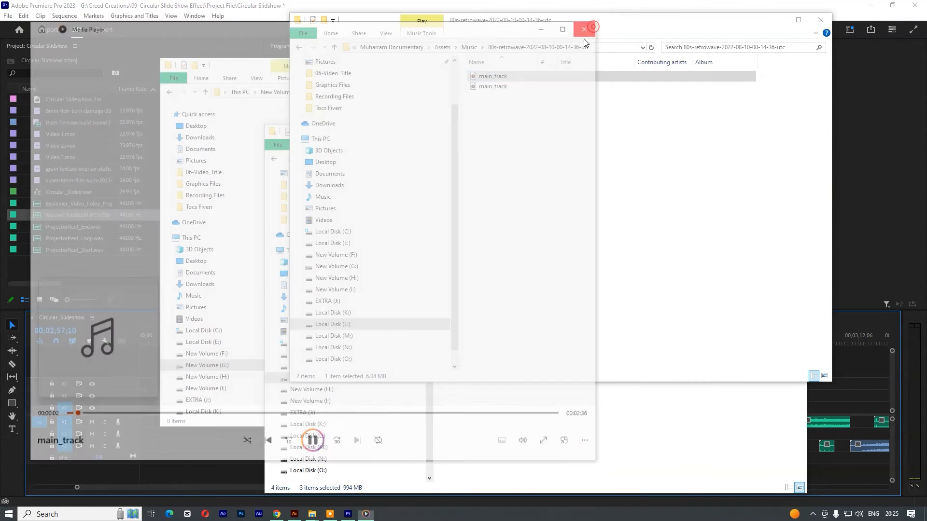
left_click_drag(492, 76, 835, 479)
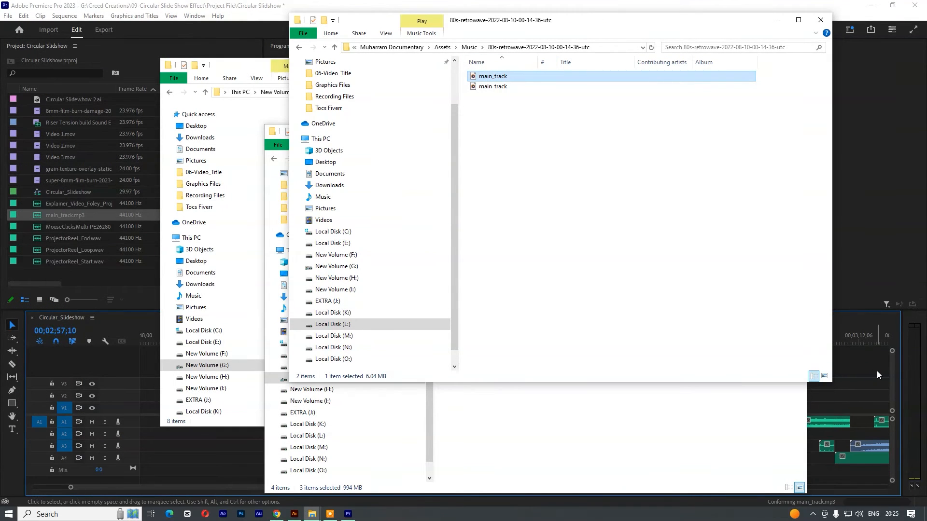
Step: Cut off the opening section of main_track.mp3 and place it on A1 from the slideshow's first frame
left_click(843, 459)
left_click_drag(586, 469, 572, 422)
left_click(637, 338)
key("ctrl+k")
left_click(587, 474)
key("Up")
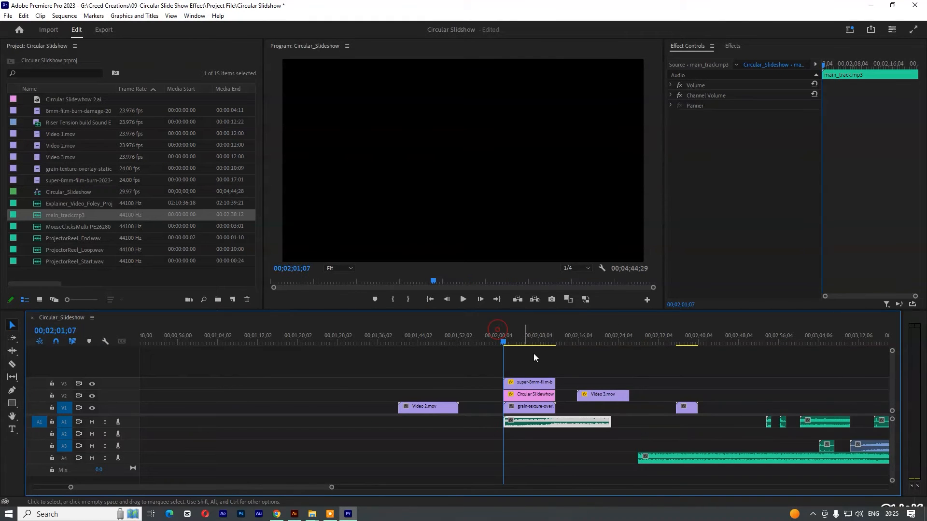
Step: Play the slideshow with the music to check how they fit together
left_click(534, 353)
key("=")
key("space")
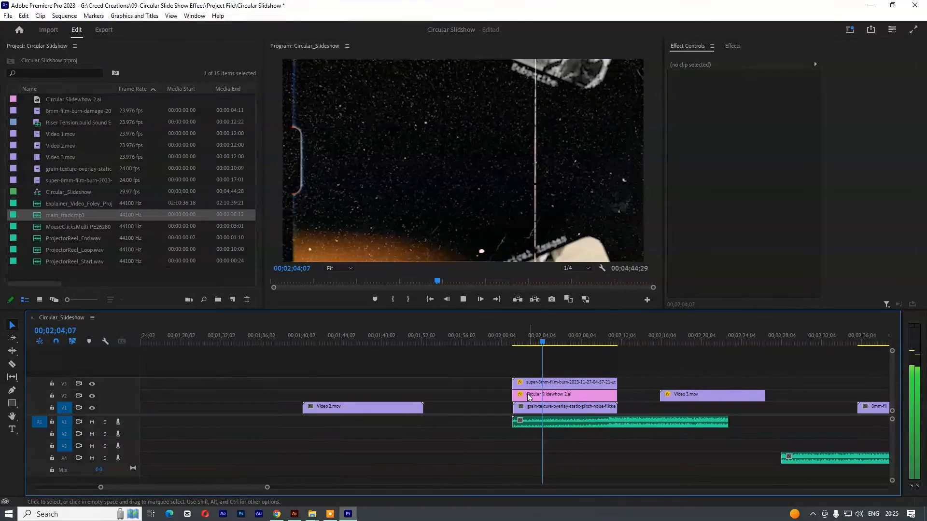
key("space")
Step: Trim the ends of the three stacked slideshow clips to a duration of 00;00;10;12
left_click(540, 406)
key("=")
left_click_drag(502, 411, 529, 409)
left_click_drag(816, 375, 796, 394)
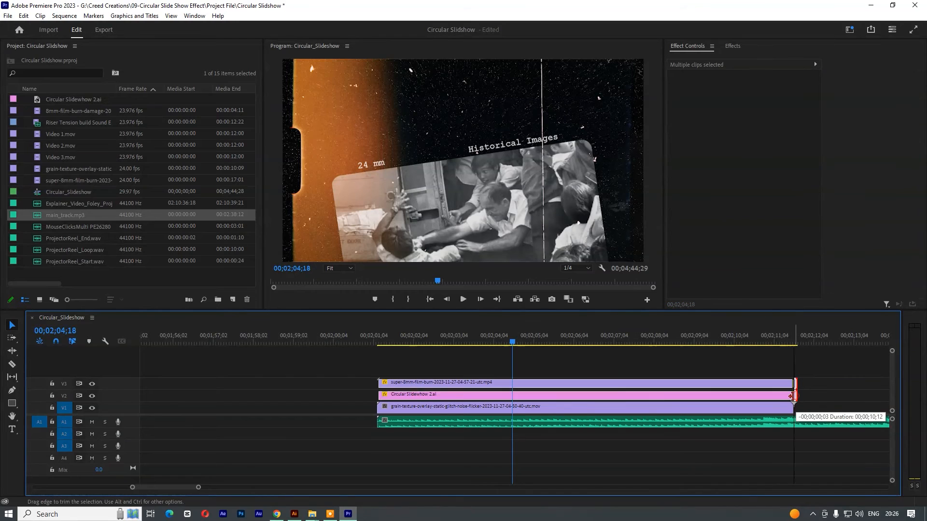
Step: Split the music on A1 at the slideshow's end, 00;02;11;19, and delete the excess part
key("minus")
left_click_drag(683, 338, 653, 339)
left_click(661, 419)
key("ctrl+k")
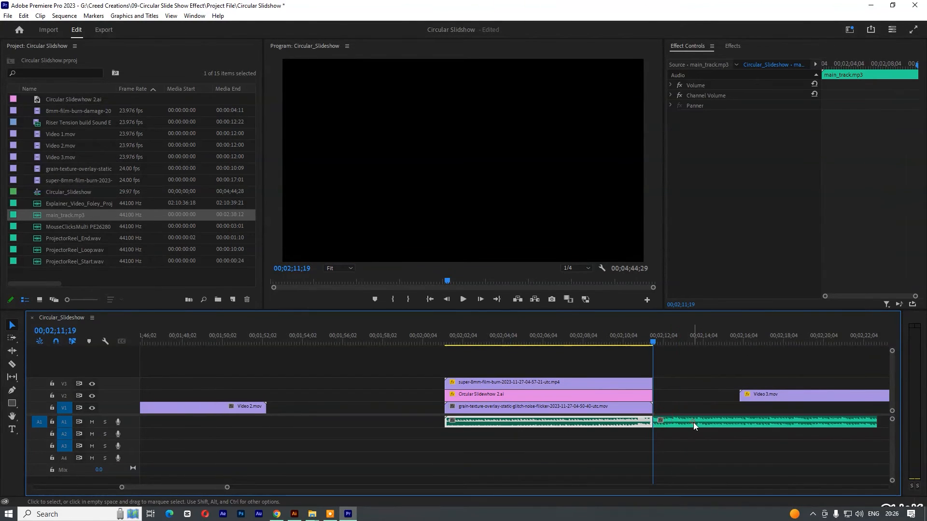
left_click(693, 423)
key("Delete")
Step: Move the Video 3 and 8mm film-burn clips ahead of Video 2 and delete the remaining music on A4
key("minus")
key("minus")
left_click_drag(601, 399, 373, 394)
left_click_drag(745, 341, 757, 340)
left_click(714, 458)
key("Delete")
Step: Play through the projector sound clips on A1 to compare them
left_click(762, 422)
key("space")
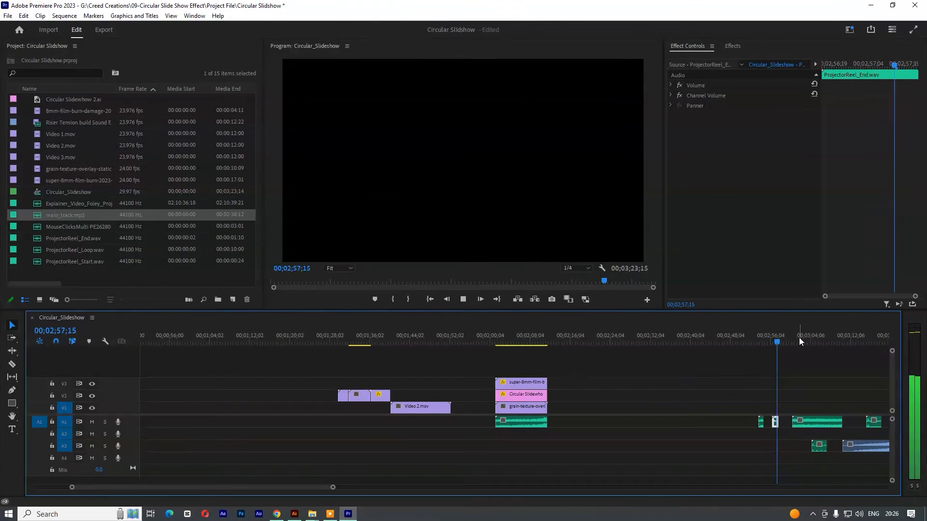
key("space")
left_click_drag(825, 342, 829, 340)
left_click(874, 339)
key("space")
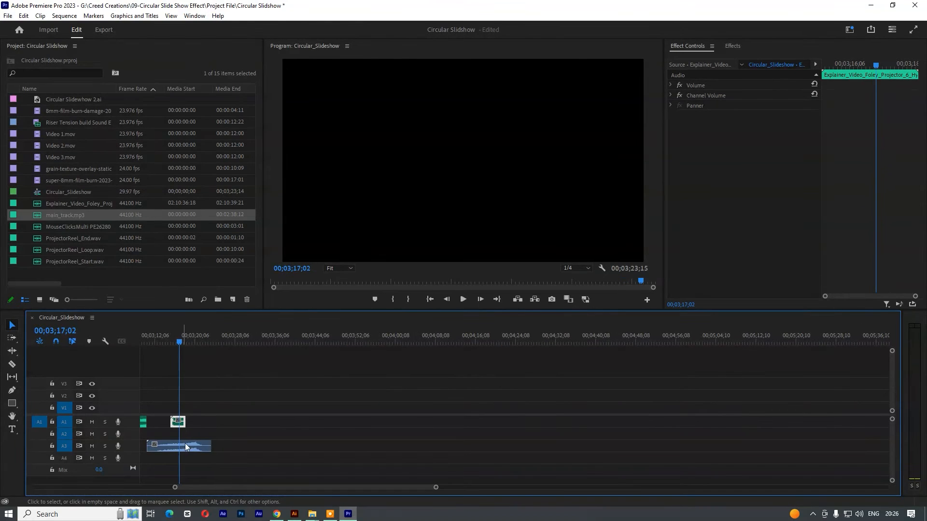
Step: Move the riser sound later on A3, and audition the projector foley clip and place it on A2 beneath the slideshow
left_click_drag(184, 443, 248, 443)
left_click(246, 340)
key("minus")
left_click_drag(352, 343, 343, 342)
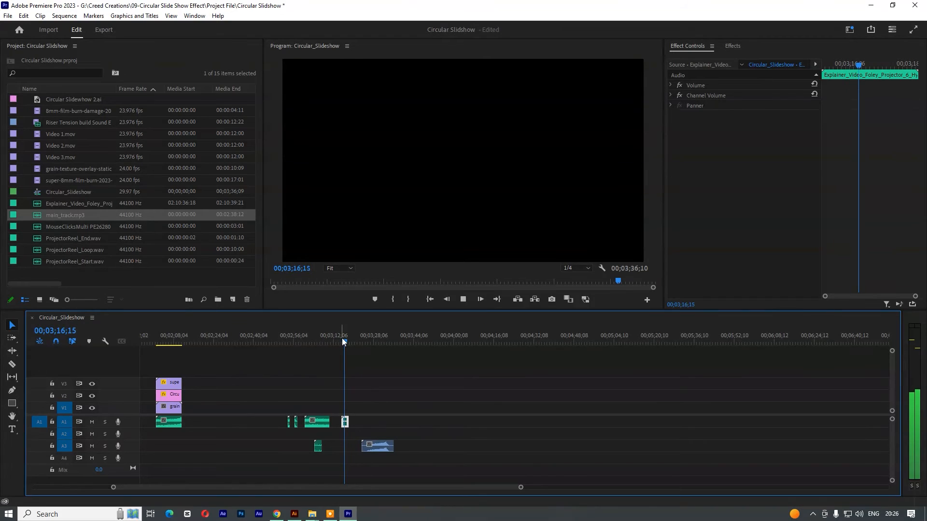
key("space")
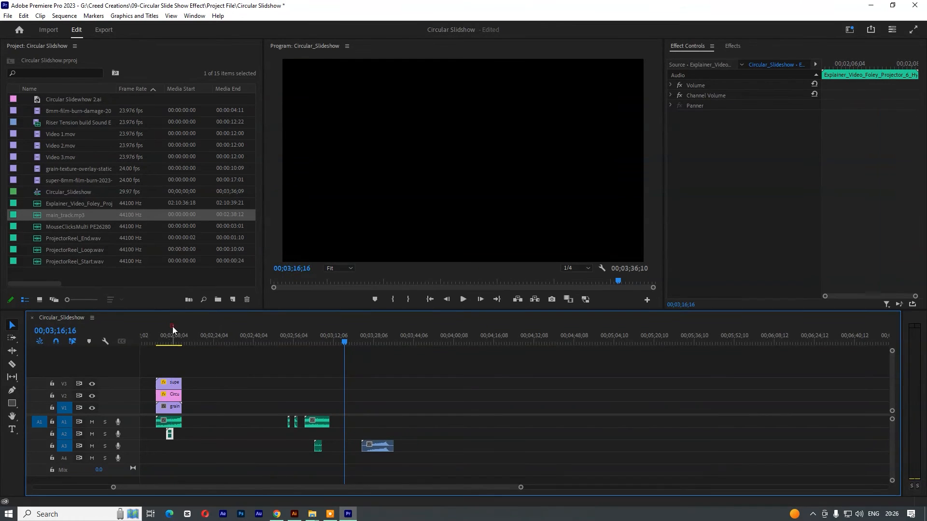
Step: Mute the music track A1 beneath the slideshow
left_click(170, 341)
key("equal")
key("equal")
key("equal")
left_click(518, 422)
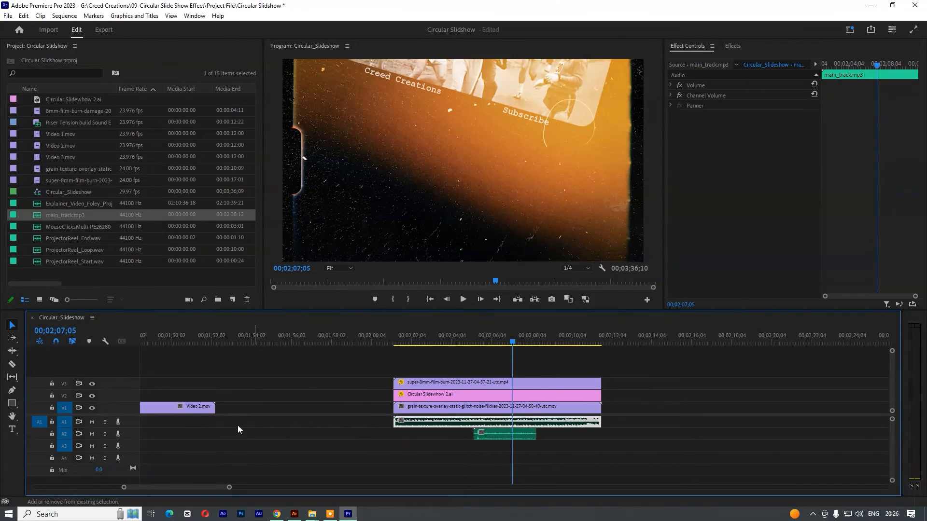
left_click(92, 422)
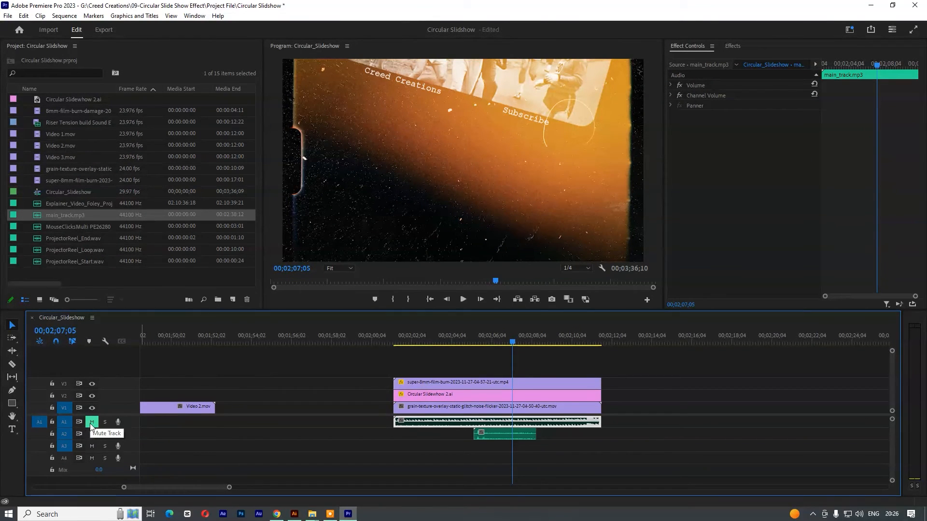
Step: Move the projector foley clip on A2 to start at about 00;02;01;28, matching the first slide change, and play it back
left_click(478, 432)
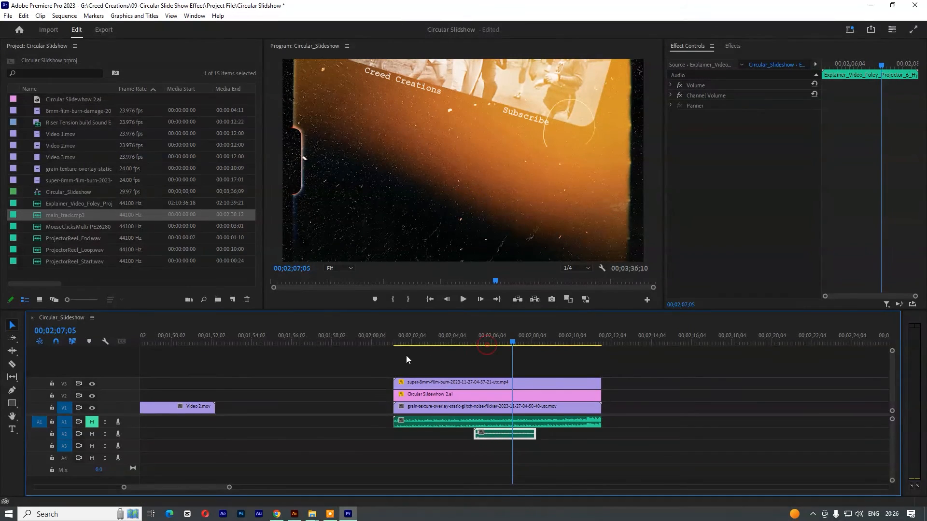
left_click(399, 340)
left_click_drag(401, 342, 402, 342)
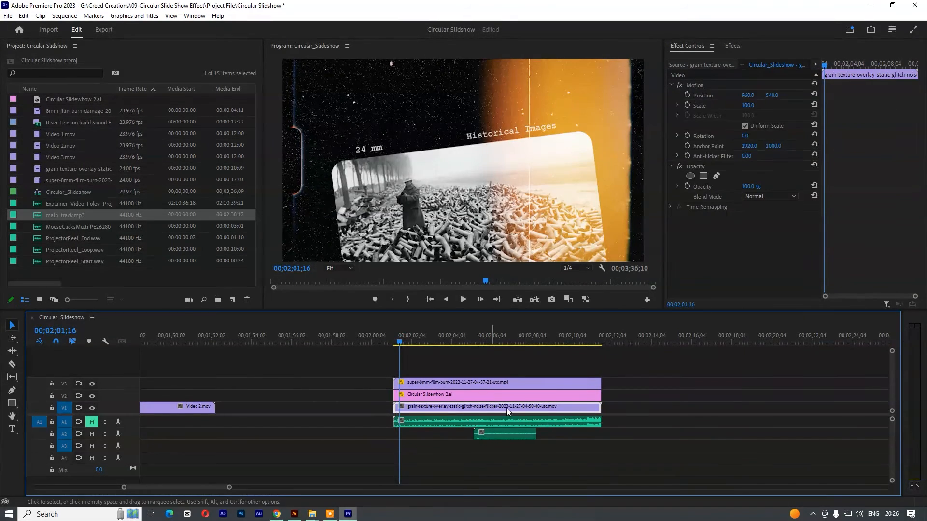
left_click_drag(515, 438, 435, 437)
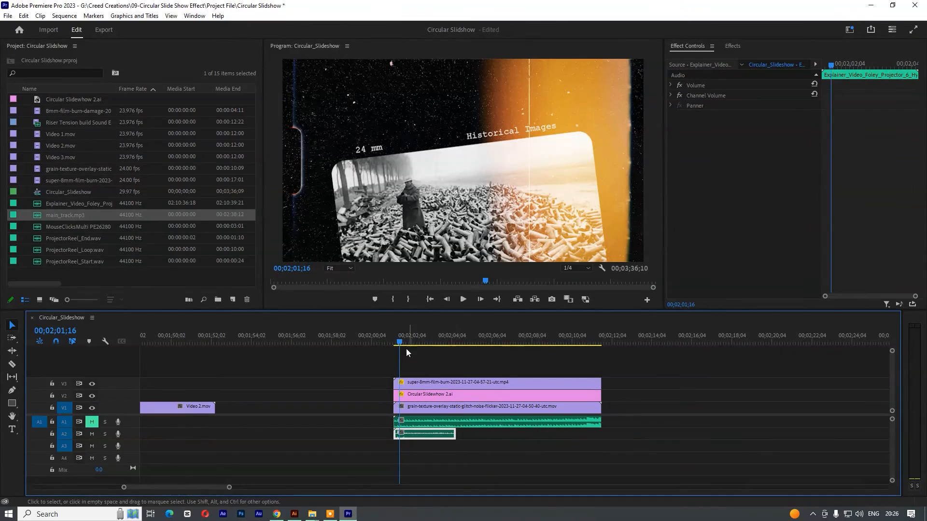
left_click(386, 344)
key("space")
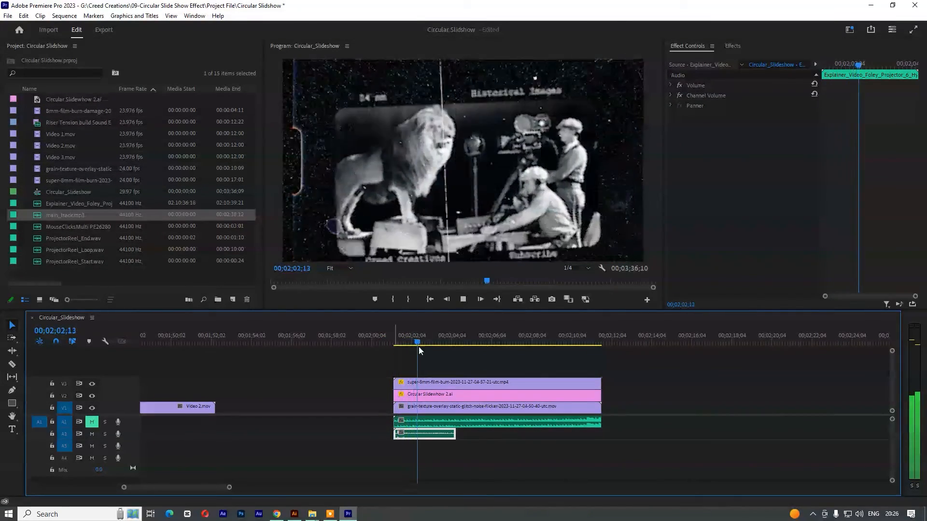
key("=")
left_click_drag(537, 342, 510, 355)
left_click_drag(537, 434, 565, 434)
mouse_move(491, 341)
left_mouse_down()
mouse_move(504, 340)
mouse_move(465, 346)
mouse_move(496, 349)
left_mouse_up()
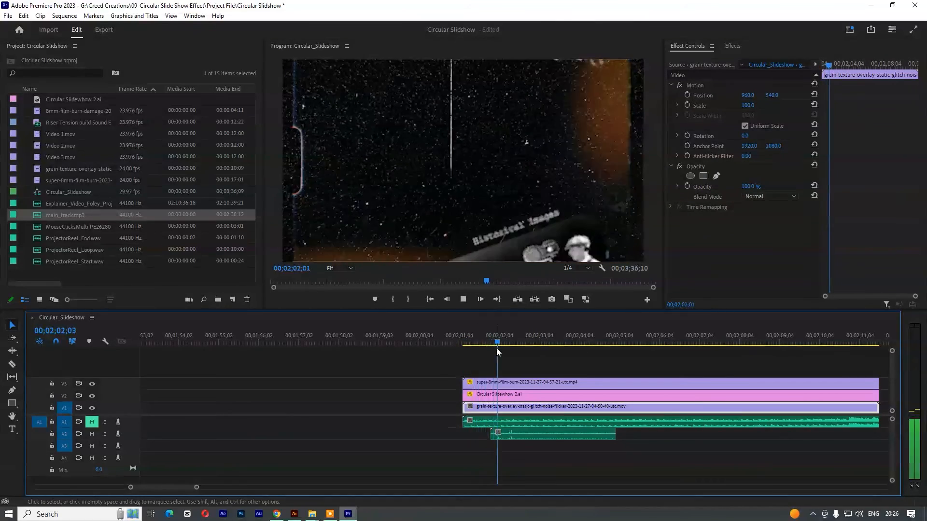
Step: Move the spare projector reel clips beyond the slideshow from A1 down to A2 and audition them
key("minus")
key("minus")
key("minus")
key("minus")
left_click_drag(612, 344, 572, 340)
left_click_drag(601, 399, 541, 438)
left_click(519, 339)
key("space")
left_click(562, 359)
key("equal")
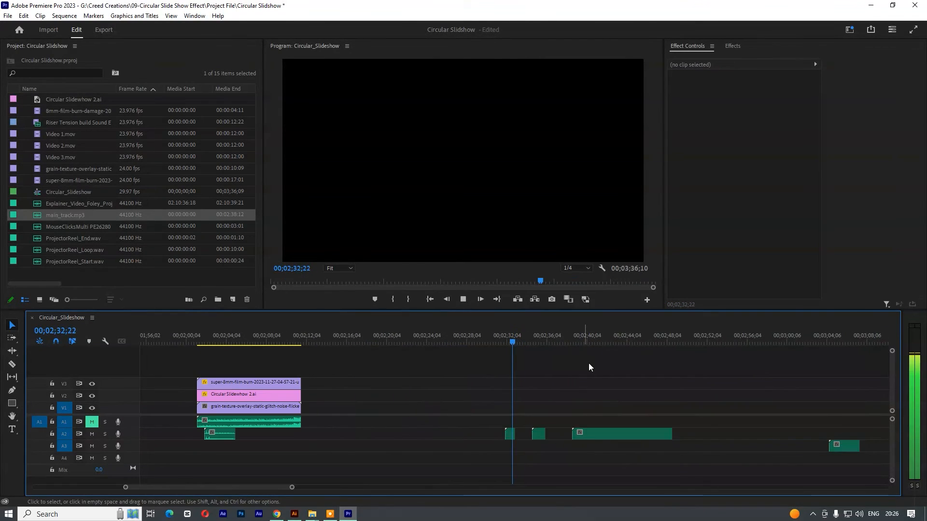
Step: Place the ProjectorReel_Start clip on A3 at the slideshow's start, 00;02;01;07
left_click_drag(509, 434, 208, 450)
left_click(193, 341)
key("equal")
key("equal")
key("equal")
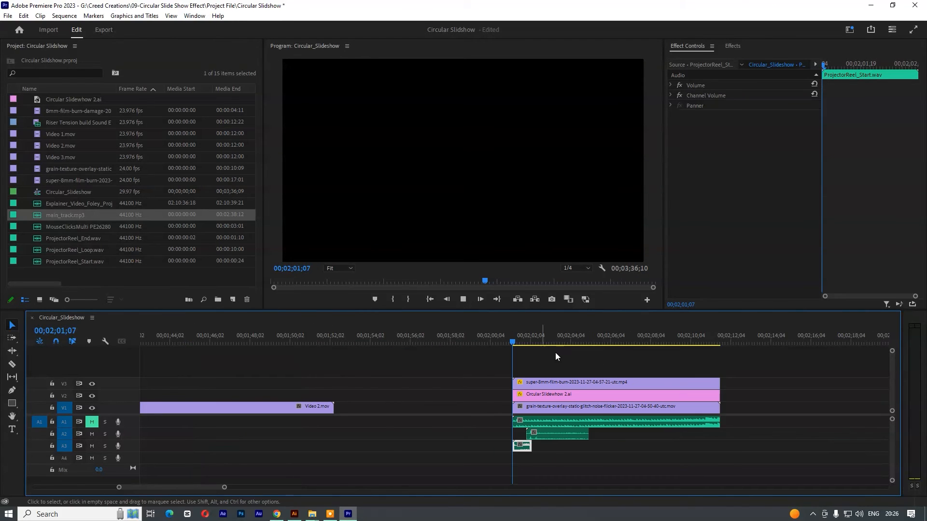
Step: Try trimming the end of ProjectorReel_Start to the start of the foley clip, and play both sounds together
key("space")
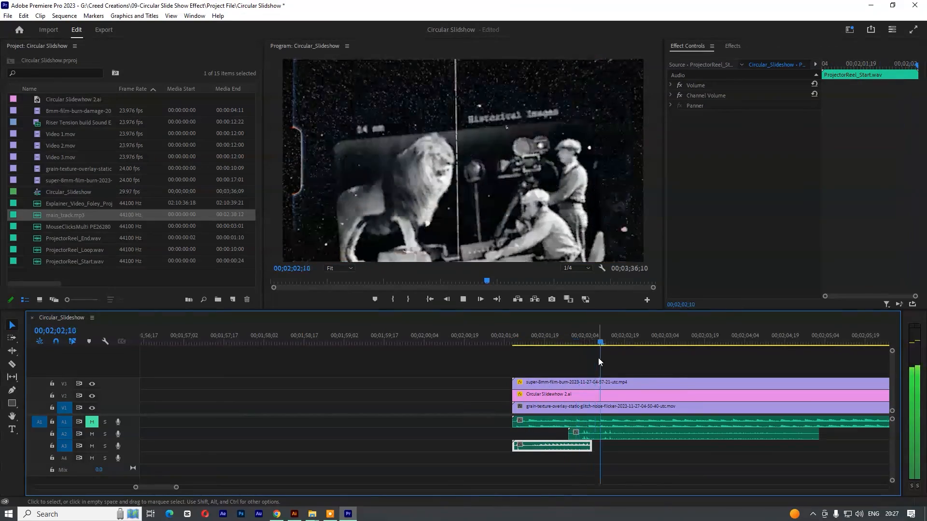
key("space")
left_click(587, 446)
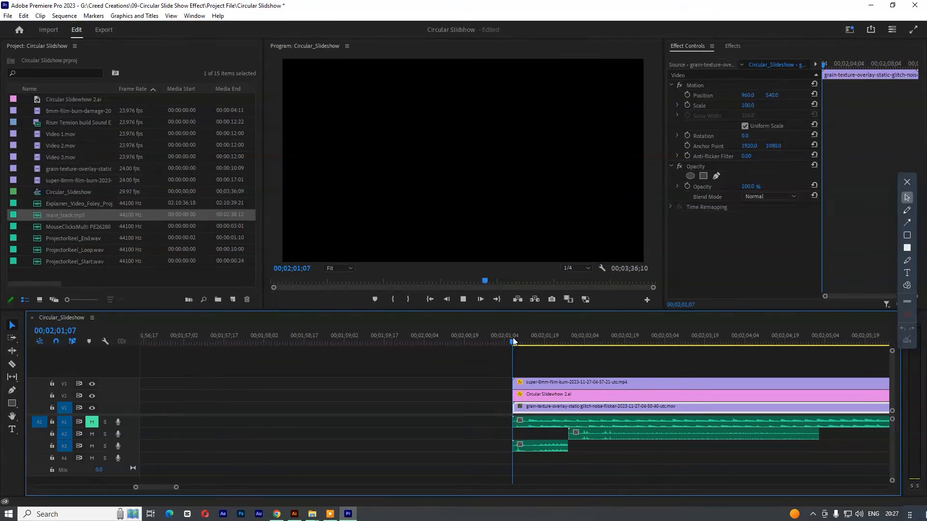
key("space")
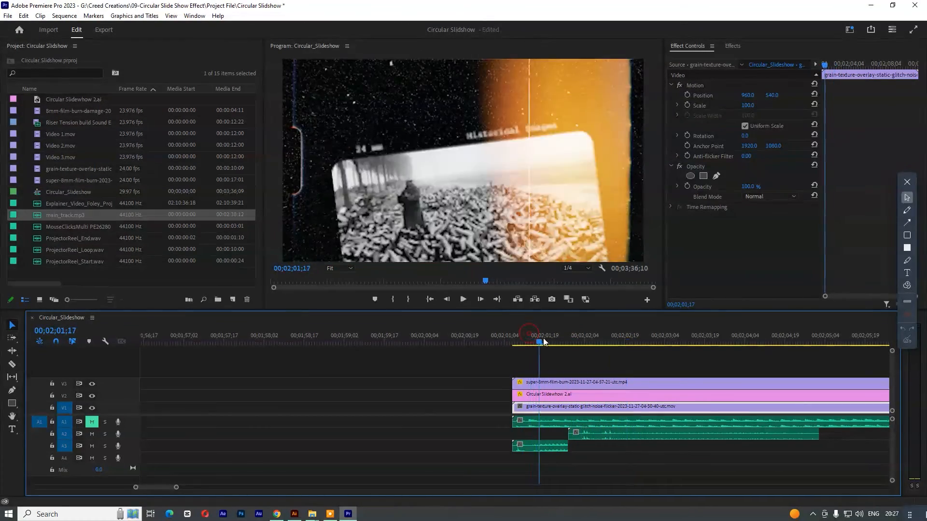
key("space")
left_click_drag(567, 445, 591, 445)
Step: Add a Constant Power fade to the end of ProjectorReel_Start, lengthen it over most of the clip, and play it back
key("shift+7")
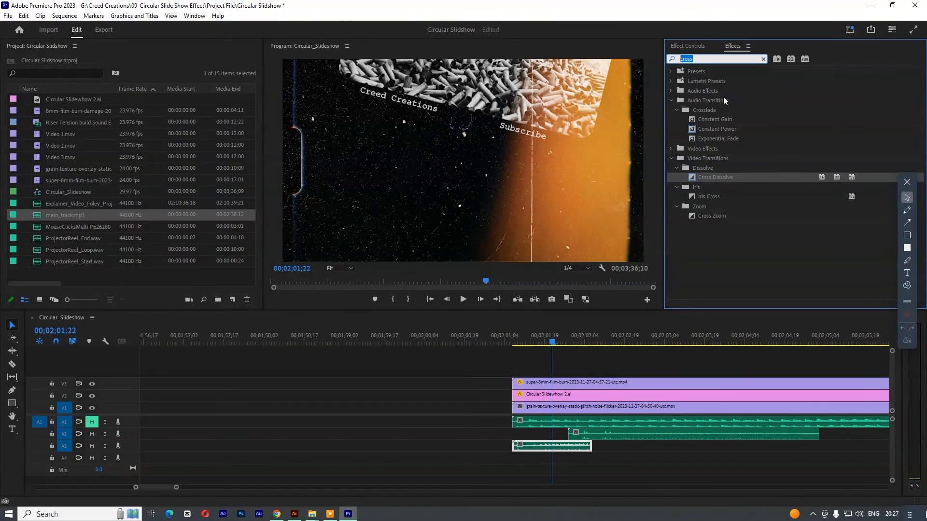
left_click(714, 130)
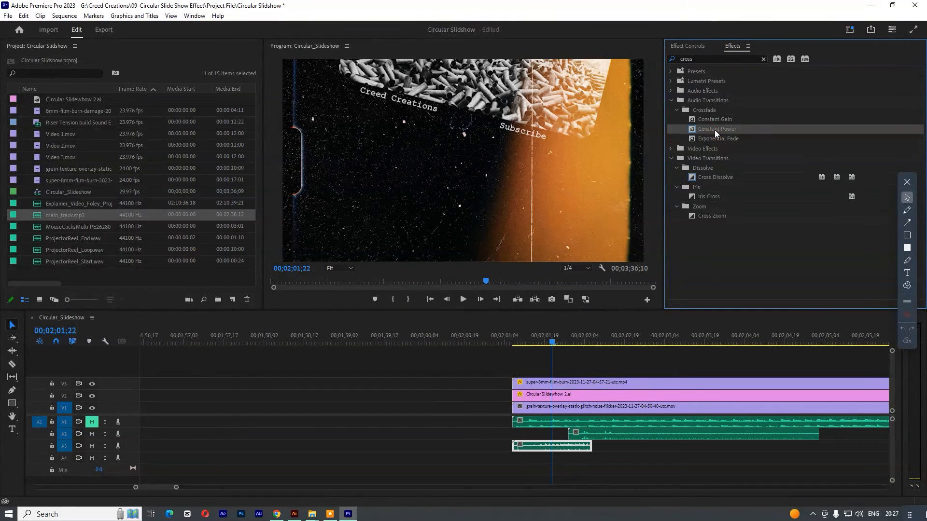
left_click_drag(715, 130, 559, 448)
key("space")
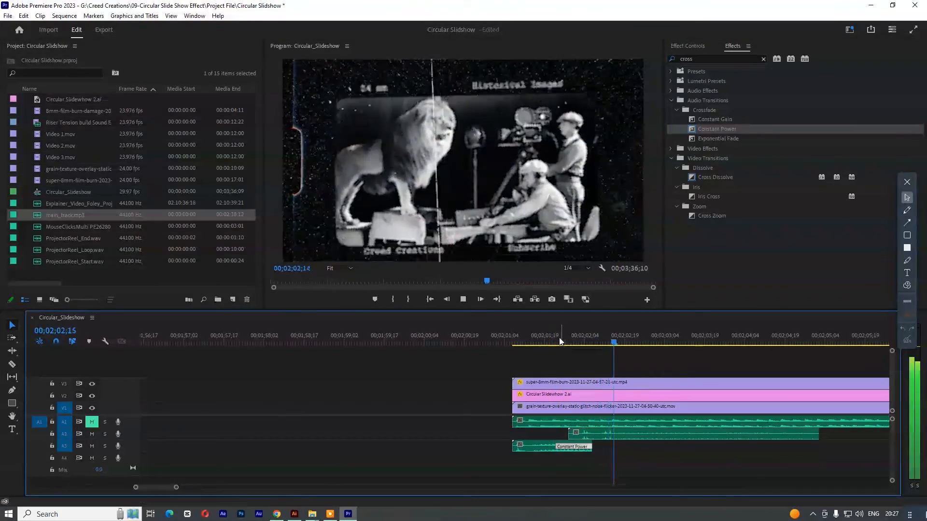
key("space")
left_click_drag(559, 446, 525, 446)
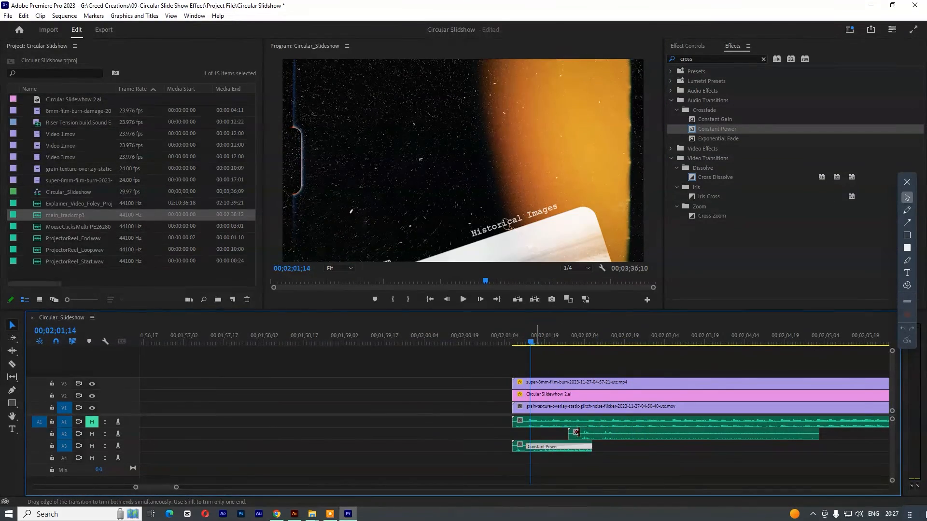
key("space")
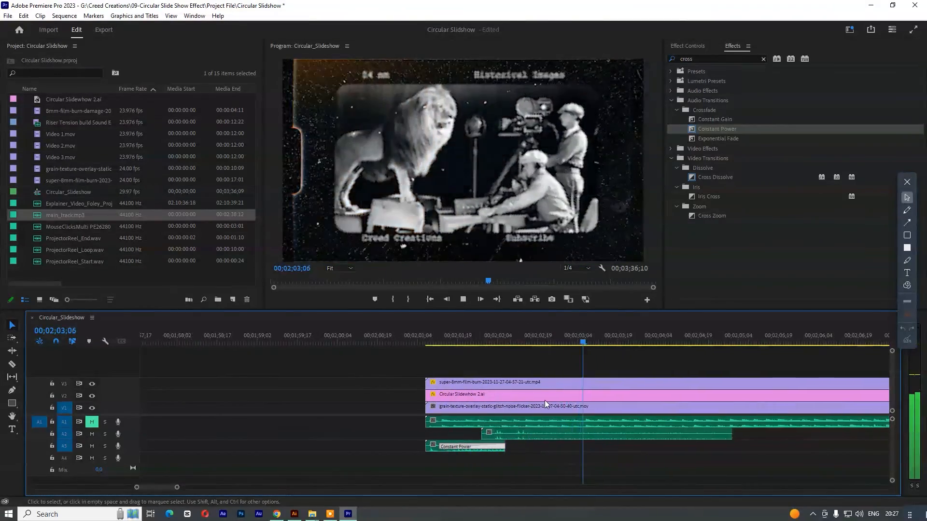
Step: Duplicate the faded ProjectorReel_Start clip on A3 to about 00;02;03;19, timed to the second slide change
left_click(556, 338)
key("Left")
key("Left")
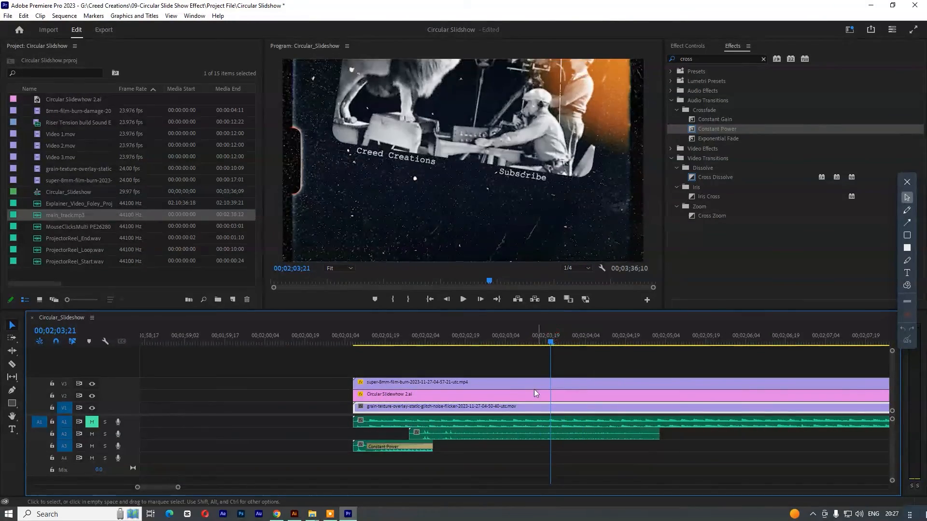
left_click(418, 448)
left_click_drag(418, 454, 591, 453)
left_click(518, 340)
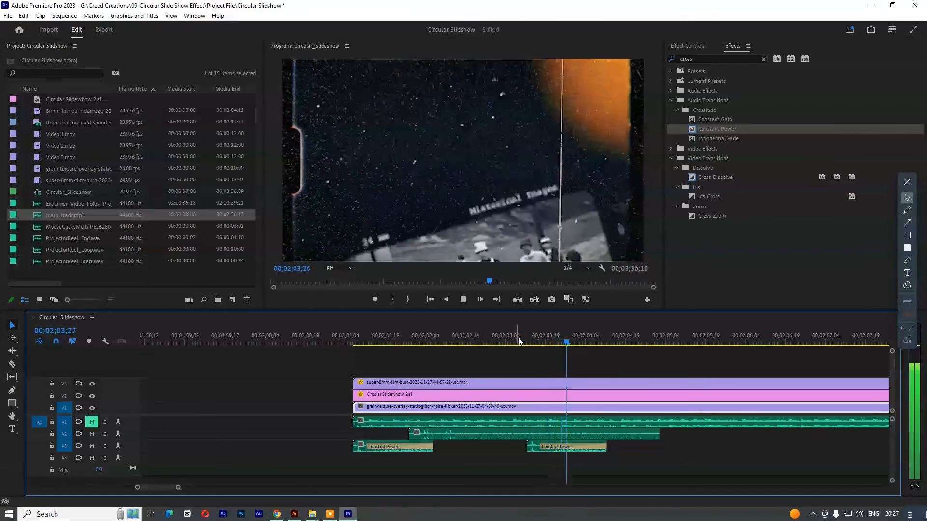
key("space")
left_click_drag(533, 445, 552, 445)
key("space")
key("space")
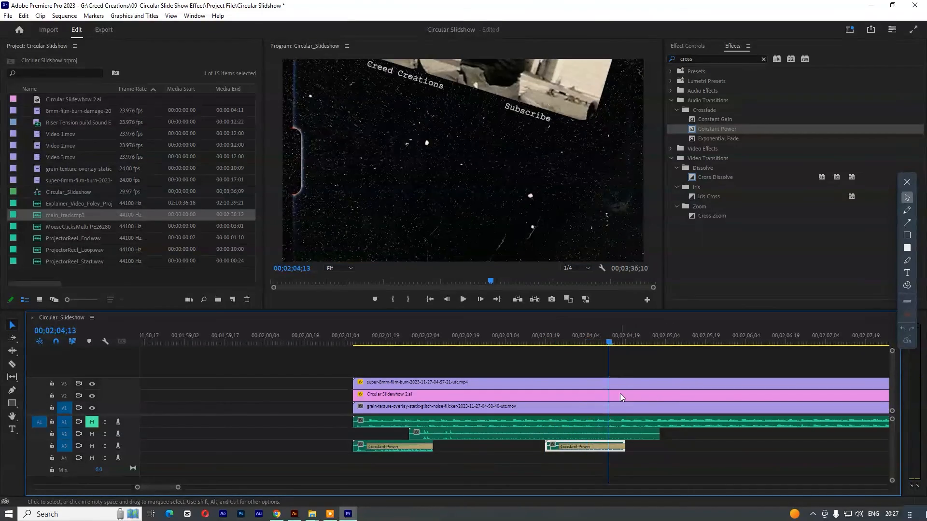
Step: Duplicate the foley clip from A2 onto A4, starting at about 00;02;04;16, and check its timing in playback
left_click_drag(435, 434, 615, 456)
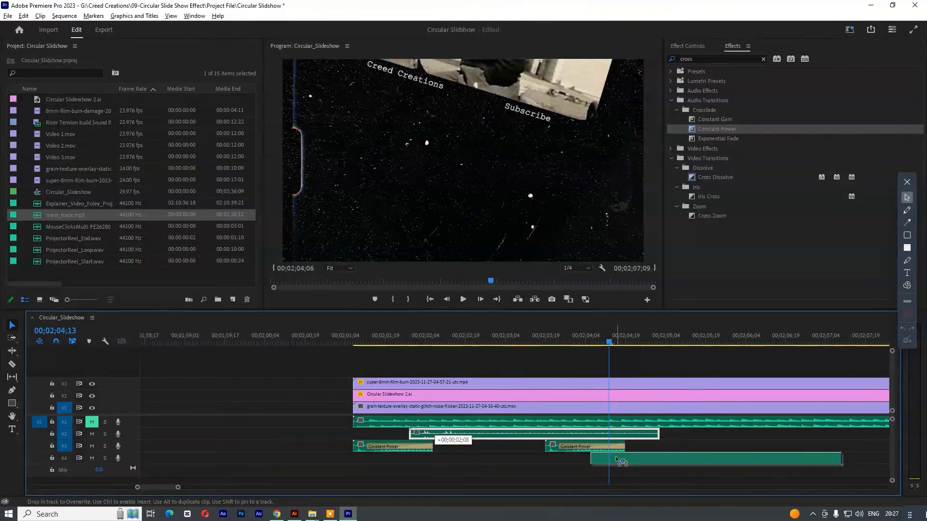
left_click(581, 338)
key("space")
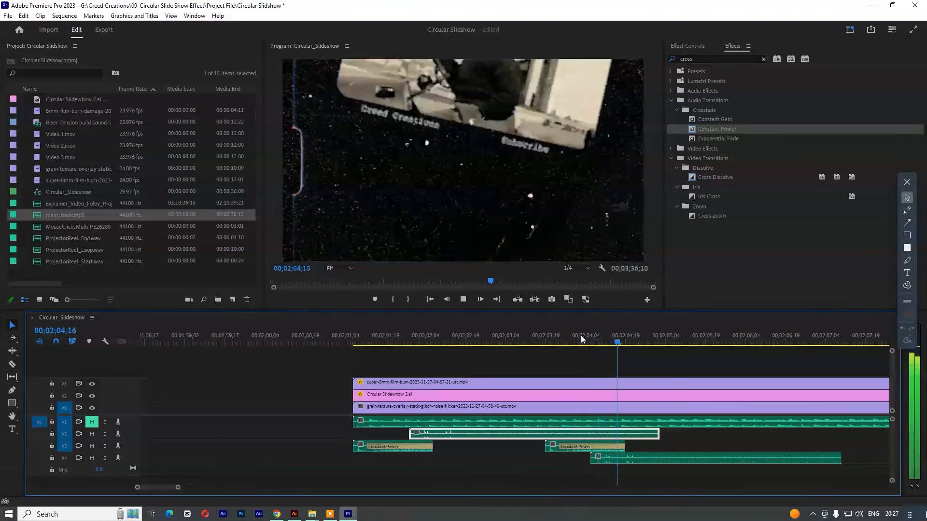
left_click(634, 343)
left_click_drag(642, 454, 669, 454)
left_click(606, 333)
key("space")
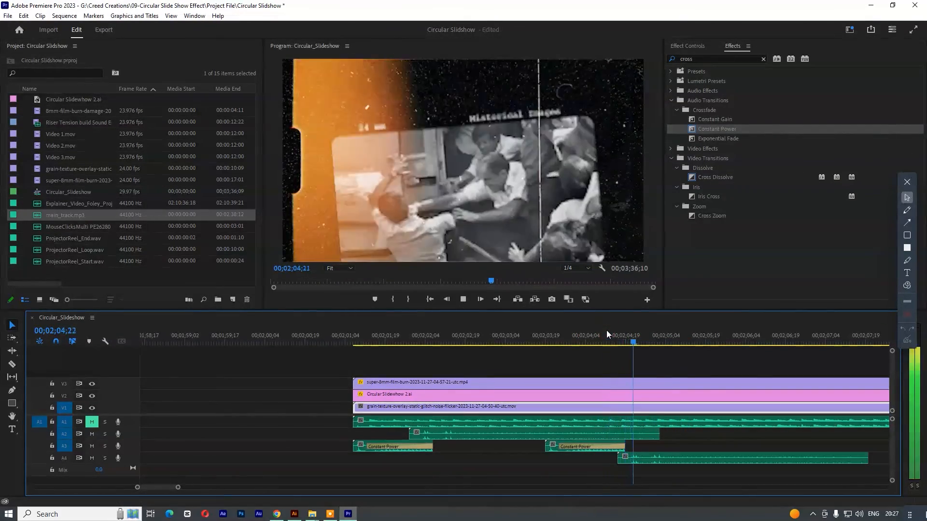
key("space")
key("space")
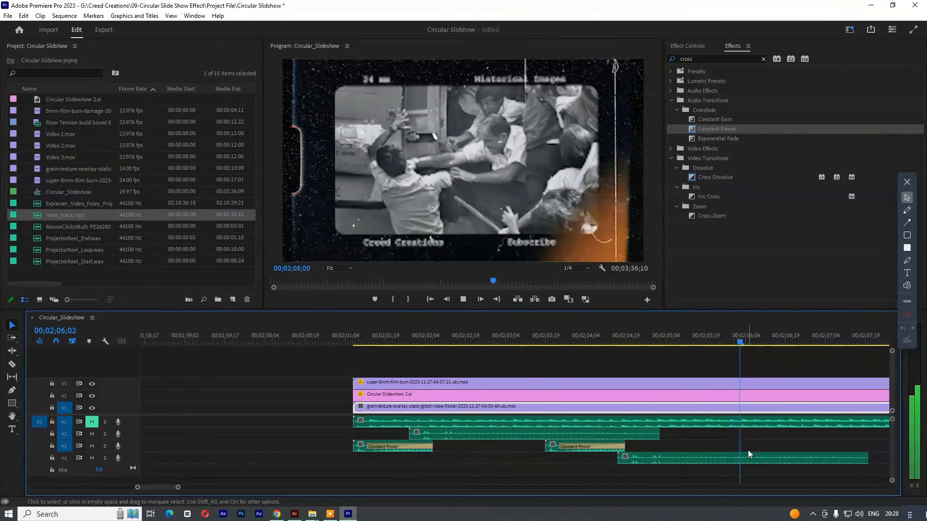
Step: Duplicate the faded ProjectorReel_Start clip on A3 to about 00;02;06;10 for the third slide change, and play it back
key("minus")
left_click(636, 331)
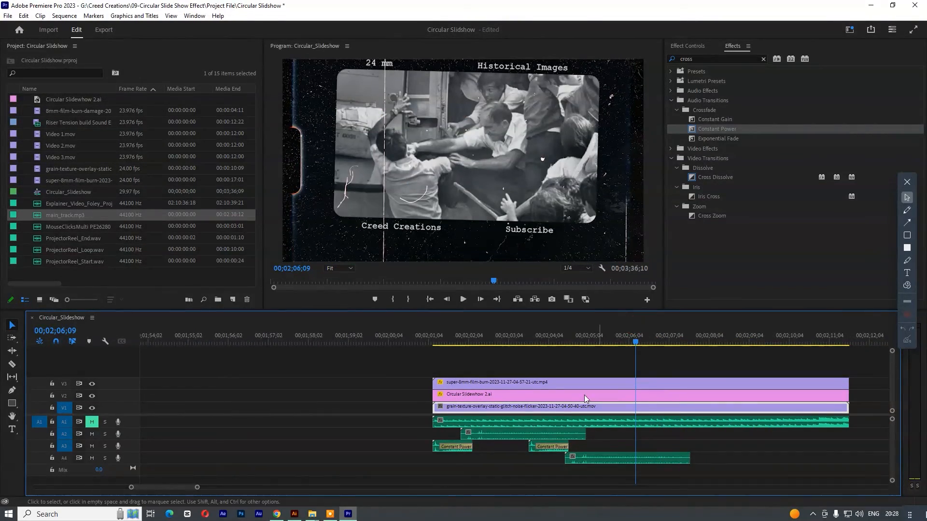
key("alt")
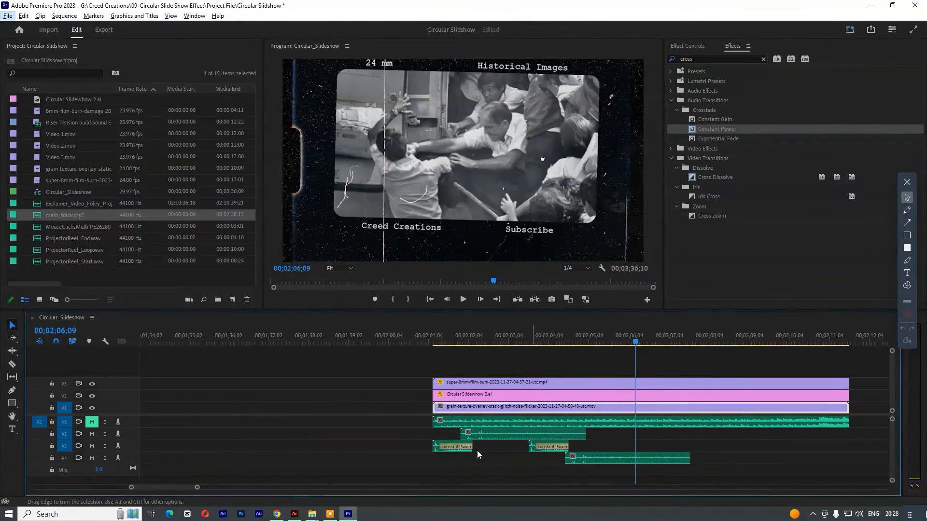
left_click(437, 450)
left_click_drag(439, 453, 635, 449)
left_click_drag(638, 406, 639, 407)
left_click(624, 337)
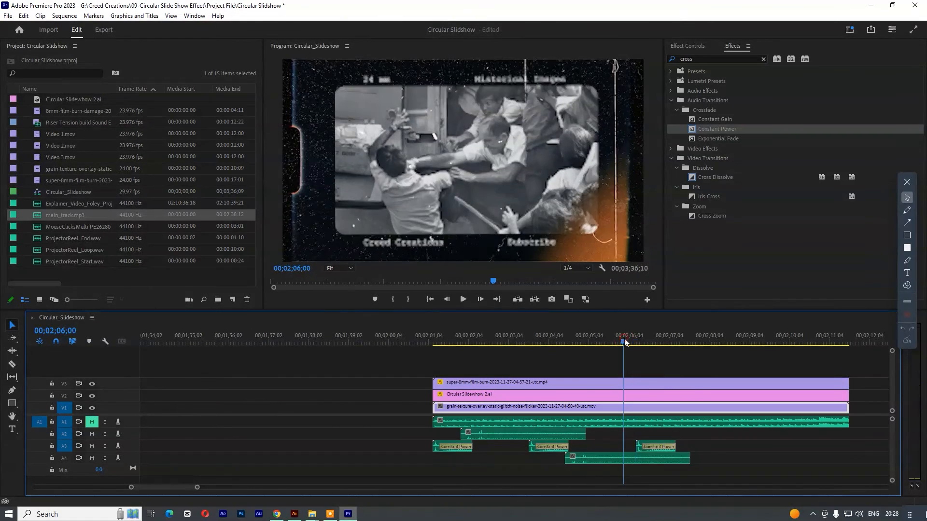
key("space")
key("space")
Step: Duplicate the foley clip on A4 to about 00;02;07;01 and add a Constant Power fade at the copy's end
left_click_drag(600, 458, 709, 458)
left_click(661, 339)
key("space")
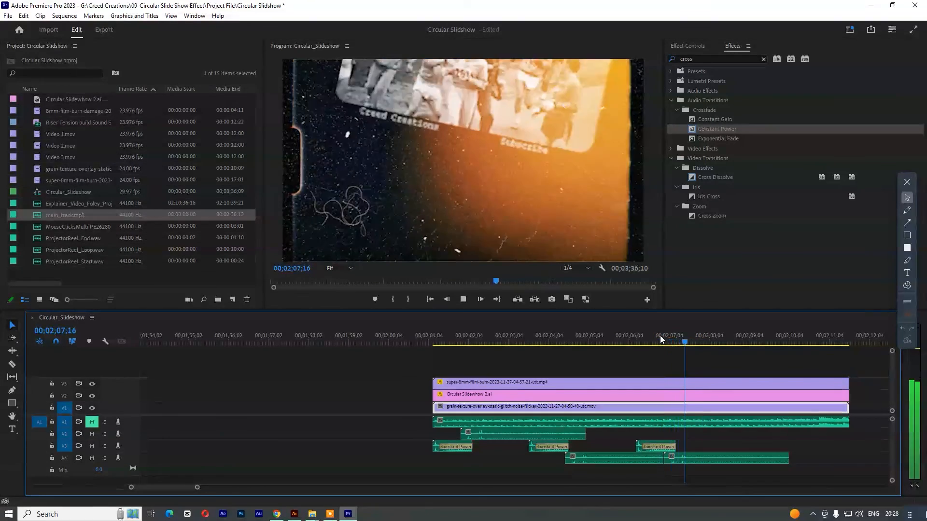
key("space")
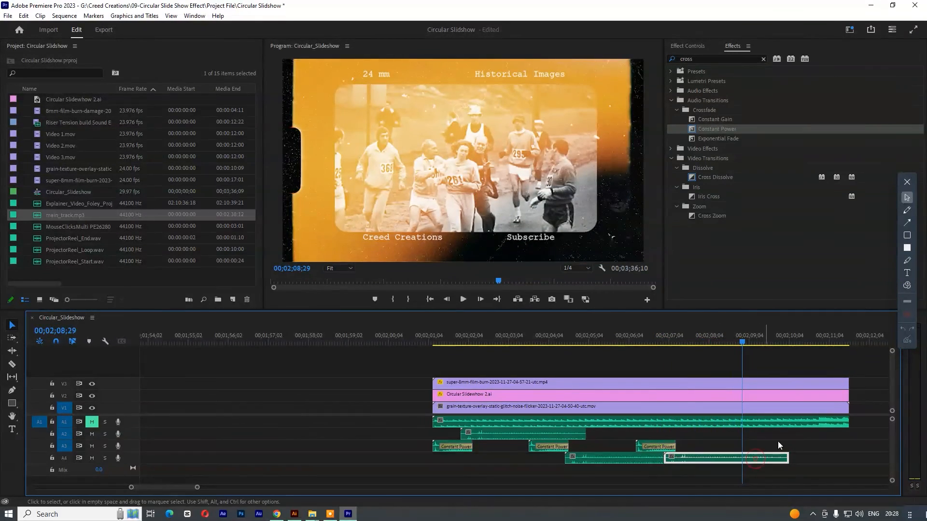
left_click_drag(719, 129, 780, 461)
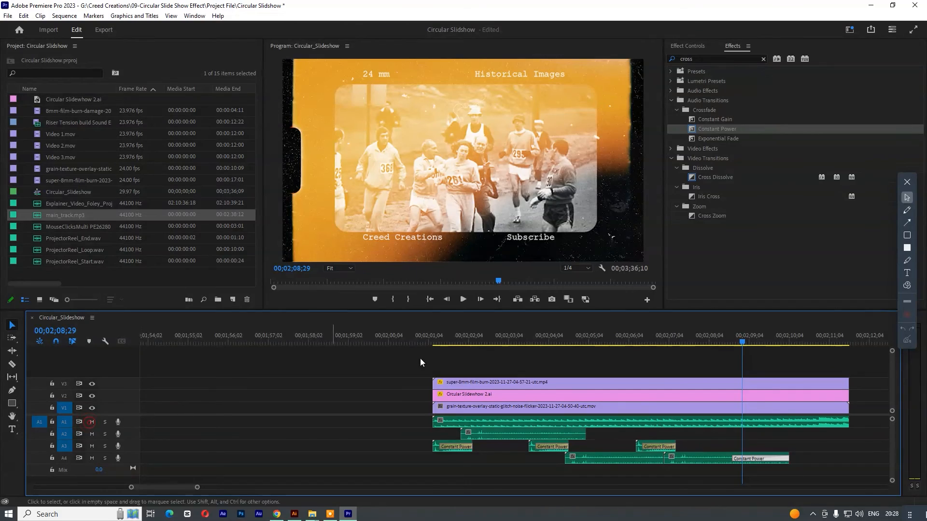
Step: Save the project and play the slideshow from its start with the A1 music and the projector sounds together
left_click(420, 338)
key("ctrl+s")
key("space")
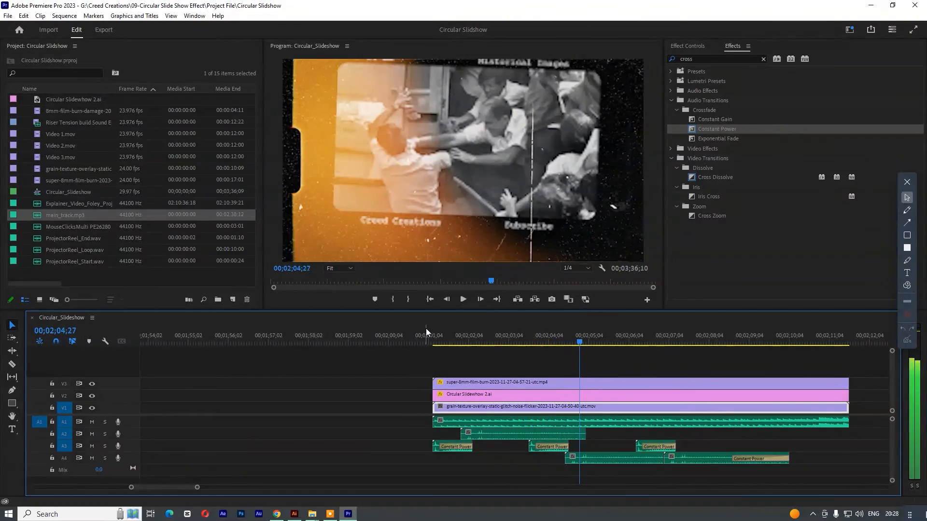
key("space")
key("space")
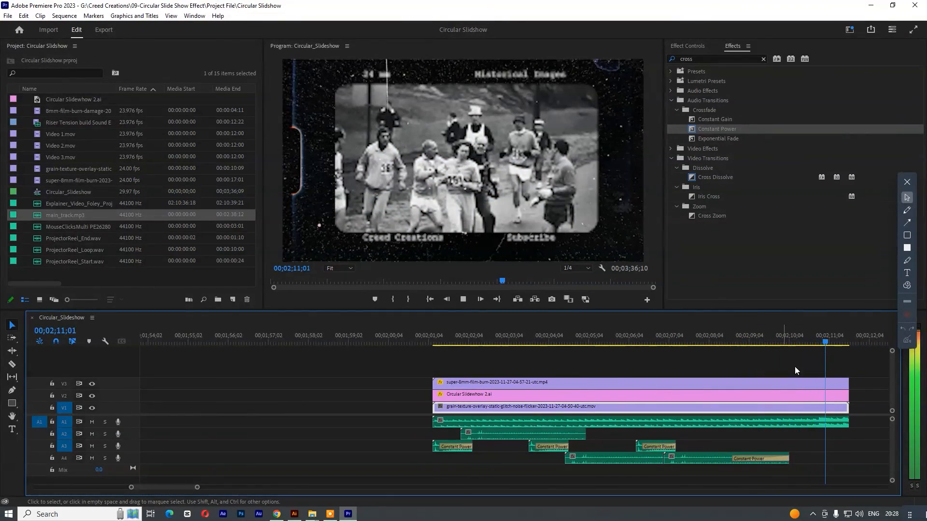
key("space")
Step: Select all projector sound clips on A2, A3 and A4 and adjust their gain by -5 dB
left_click_drag(714, 436, 444, 465)
key("g")
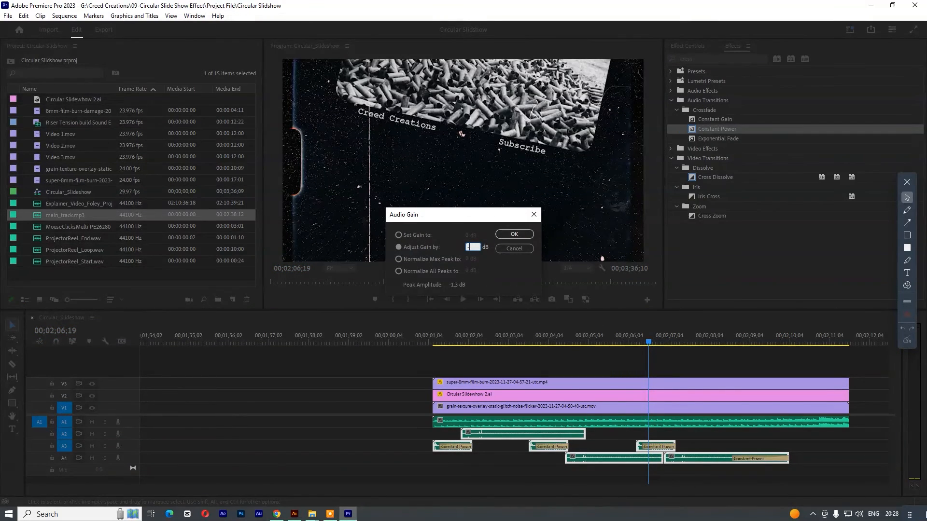
type("-")
key("Return")
type("g-5")
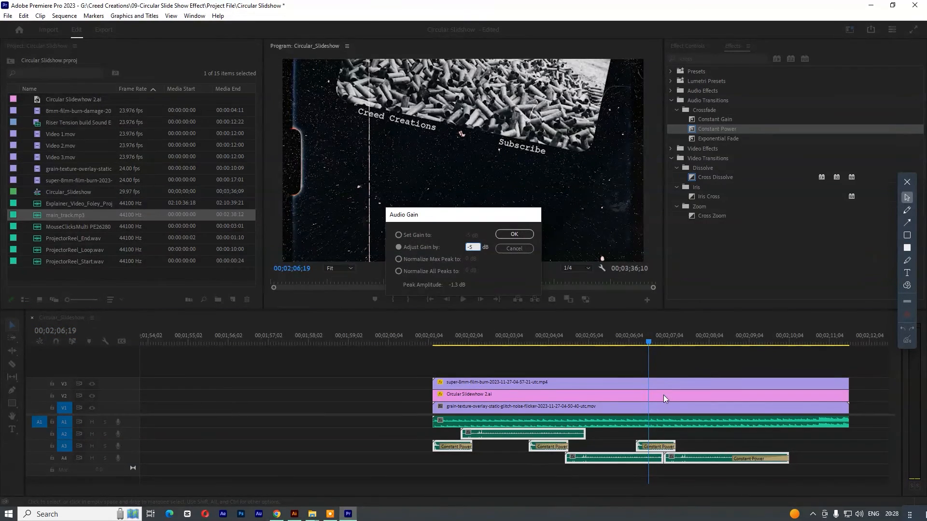
key("Return")
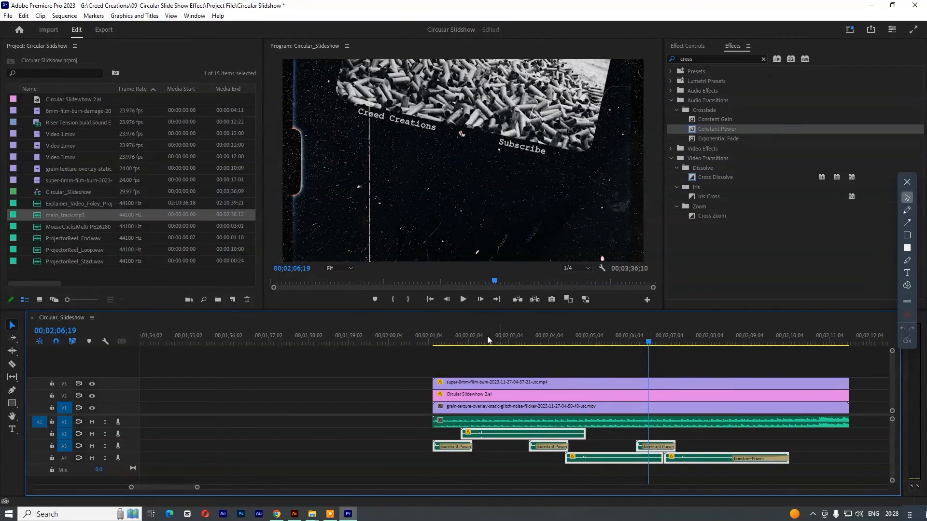
Step: Play the slideshow from its start to check the lowered projector sounds, and save the project
left_click(430, 336)
key("space")
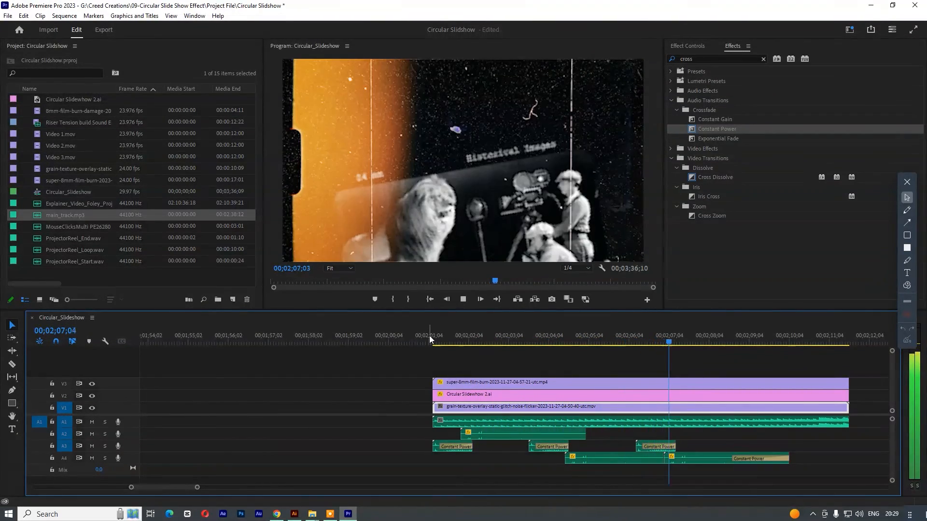
key("ctrl+s")
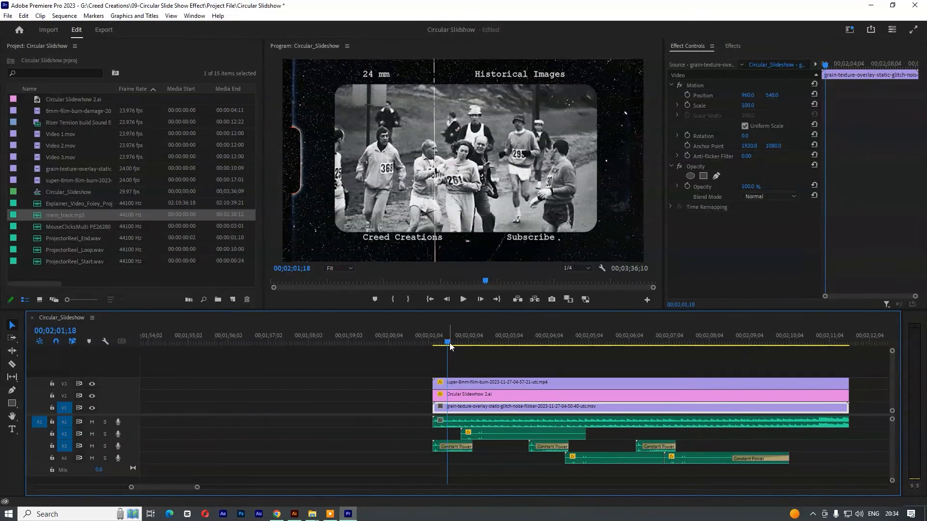
left_click(449, 342)
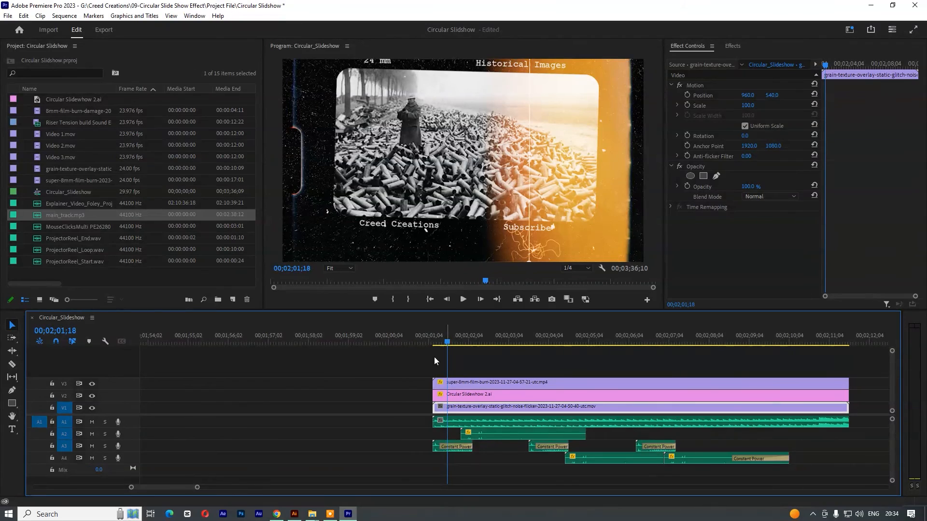
Step: Create a 1920 x 1080 adjustment layer at 29.97 fps, place it on V4 at the slideshow's start and extend it to the clips' end
right_click(67, 272)
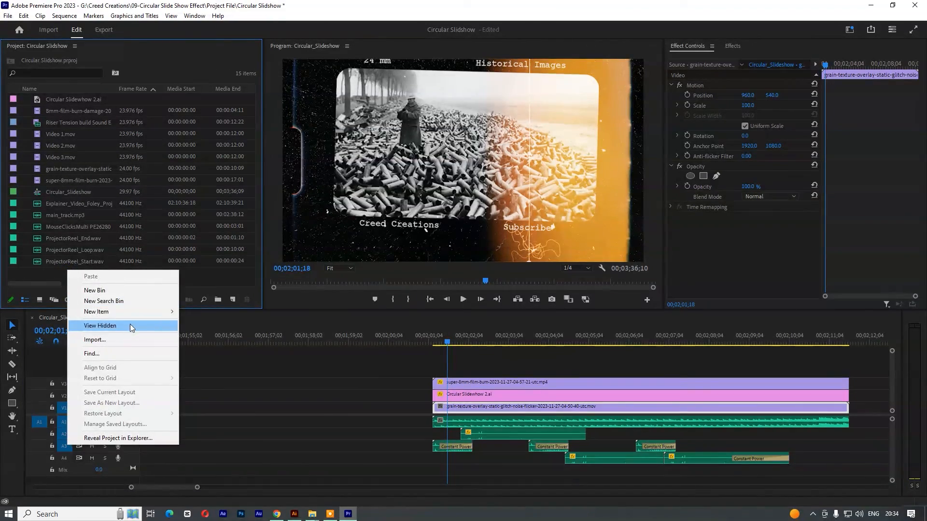
mouse_move(134, 314)
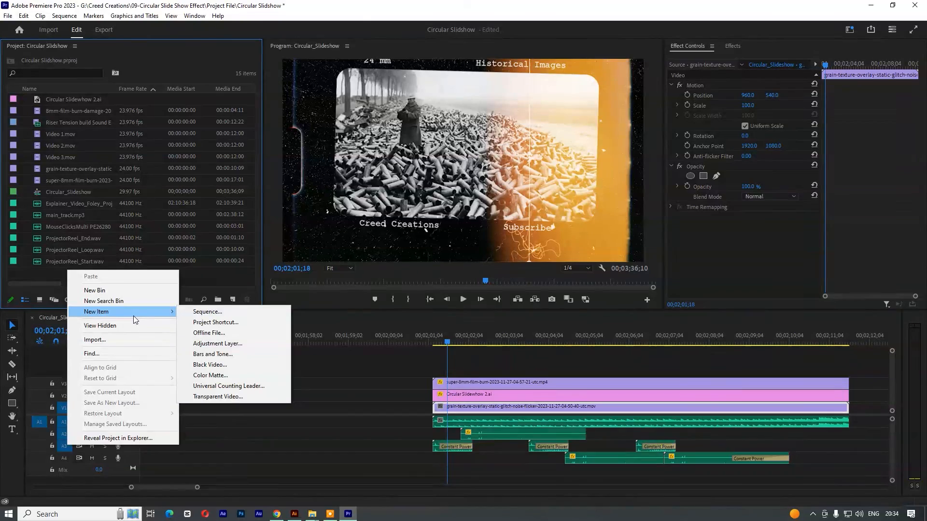
left_click(225, 344)
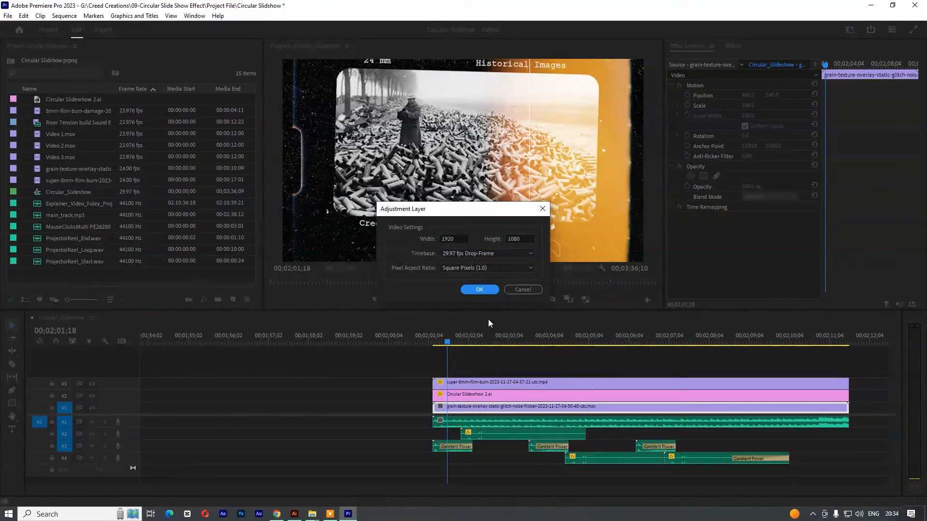
left_click(479, 290)
left_click_drag(69, 96, 434, 377)
left_click_drag(632, 371, 849, 379)
Step: Restack the layers so the film-burn overlay sits on V4 and the adjustment layer on V3, above the Circular Slidewhow 2.ai clip
left_click(456, 394)
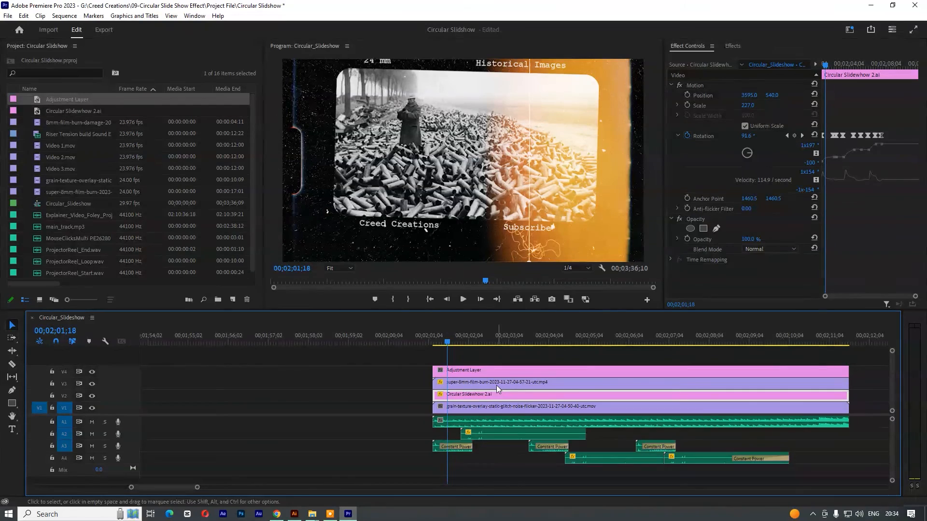
left_click_drag(476, 358, 481, 390)
left_click(407, 377)
left_click_drag(473, 358, 473, 381)
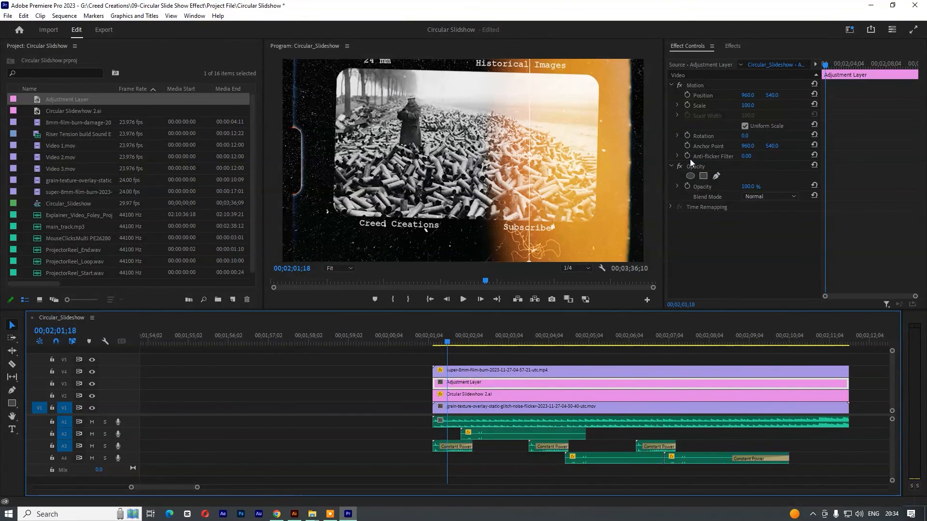
Step: Apply the Wide - Smooth Motion preset from Fake Handheld Movement - CINECOM.NET to the adjustment layer on V3
left_click(739, 46)
left_click(670, 71)
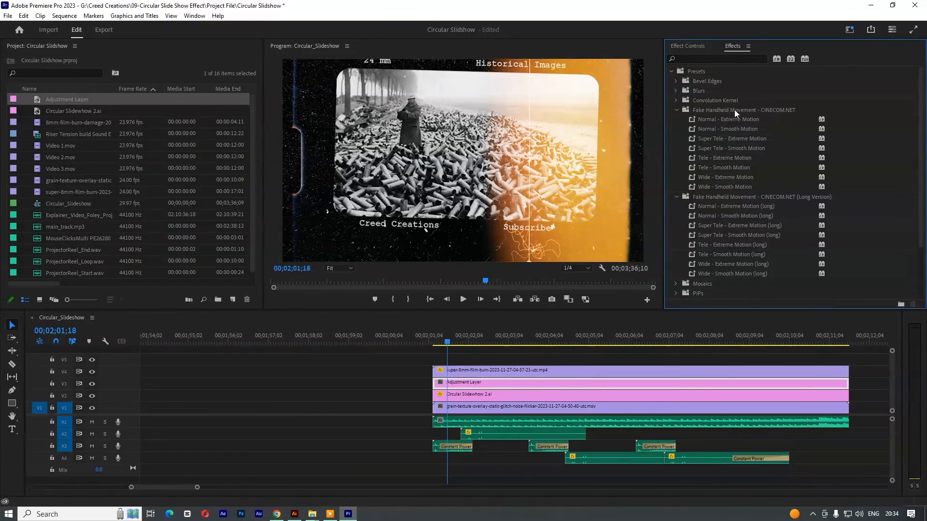
left_click(724, 129)
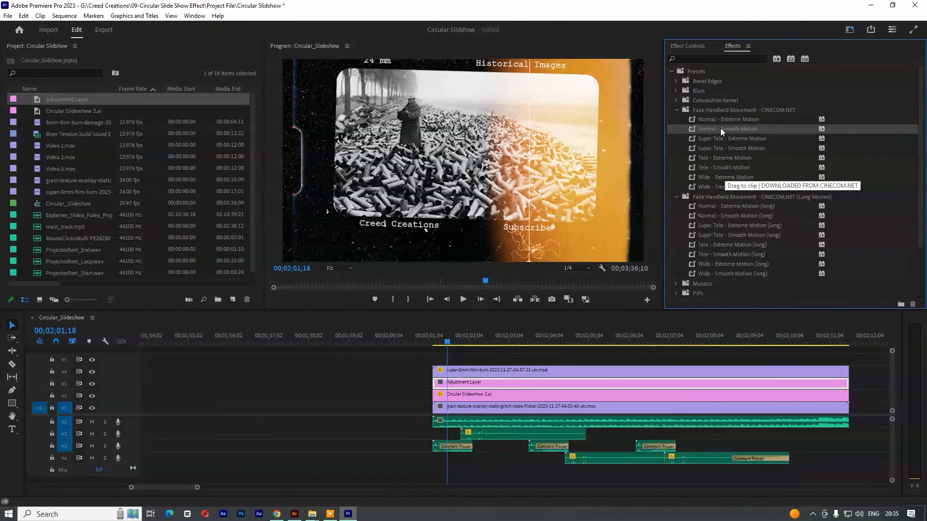
left_click_drag(720, 128, 731, 195)
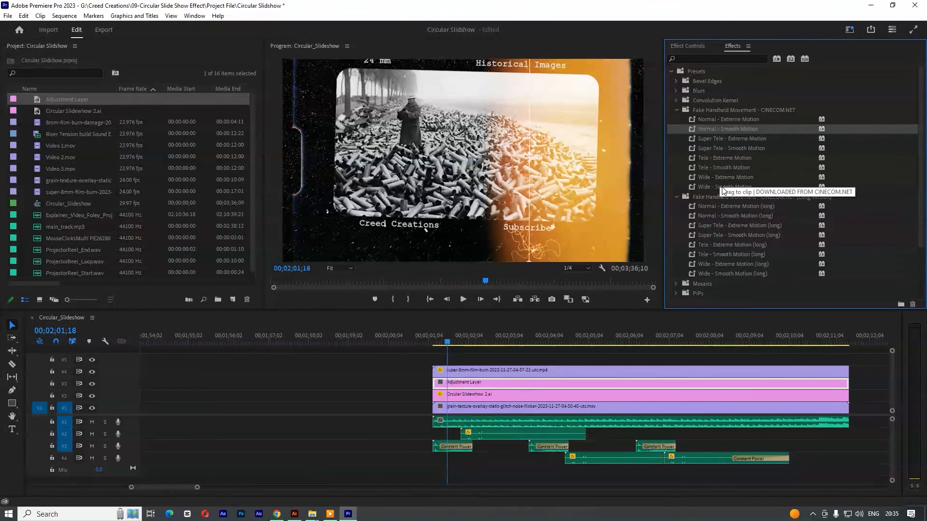
left_click(724, 186)
left_click_drag(726, 187, 462, 384)
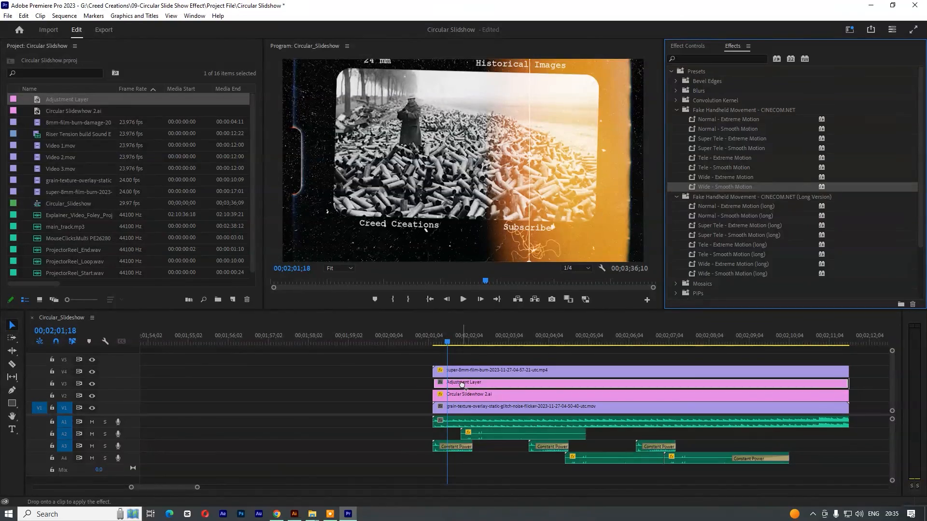
left_click_drag(462, 384, 462, 384)
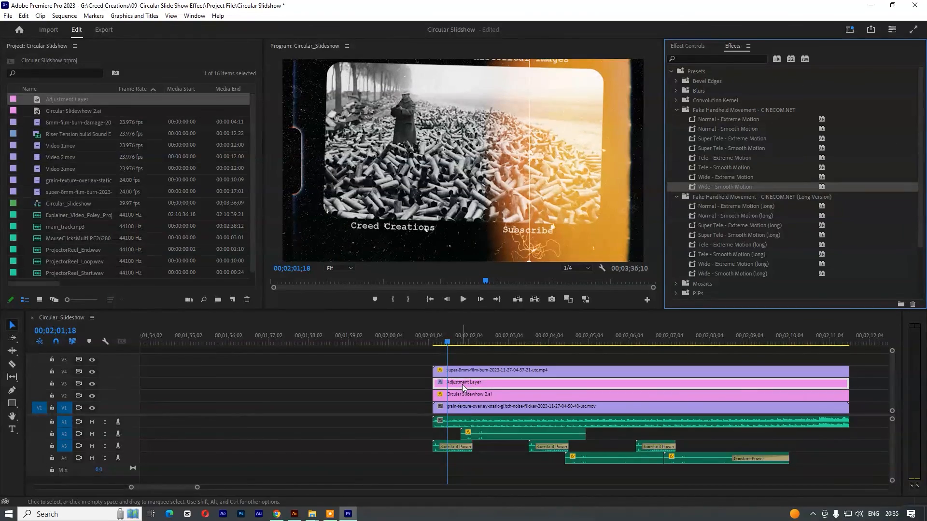
Step: Save the project and play the slideshow from its start to review the fake handheld movement
left_click(432, 341)
key("ctrl+s")
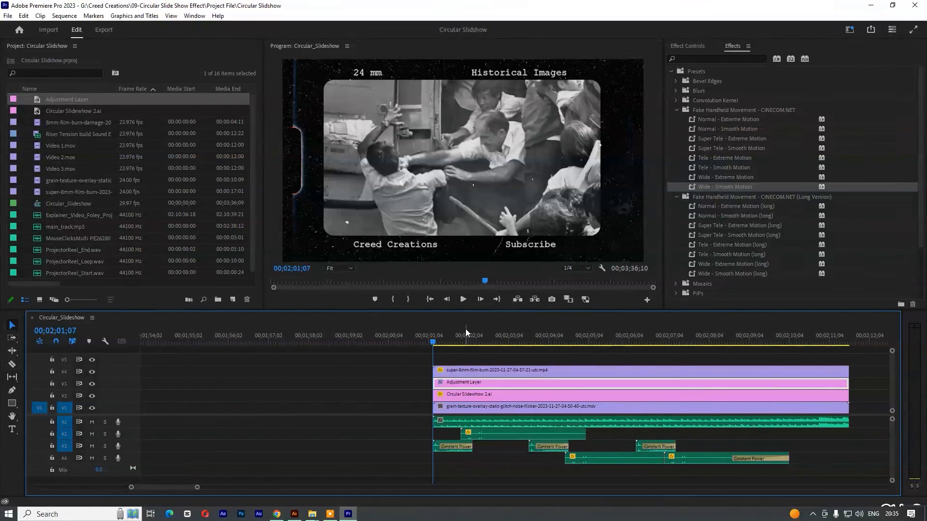
key("space")
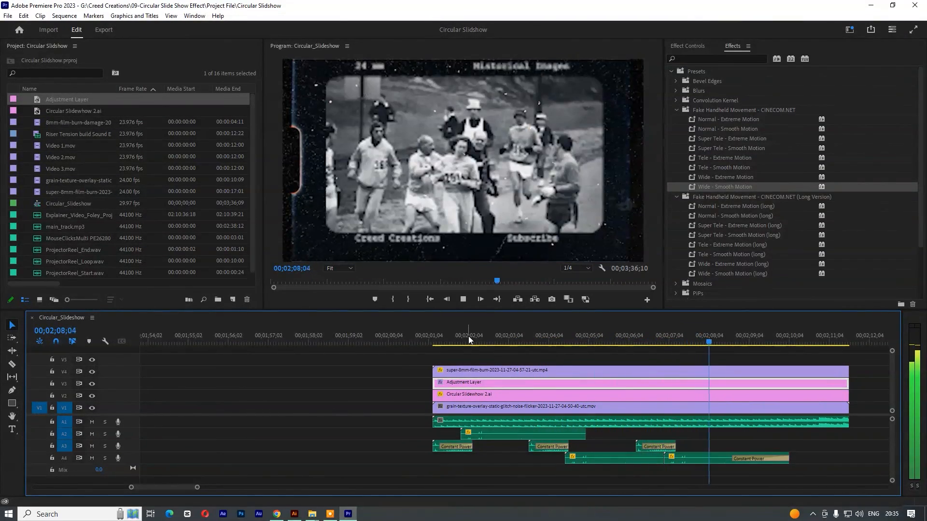
key("space")
Step: Scrub through the opening slide change from about 00;02;01;15 to 00;02;02;21 to examine the picture movement
left_click_drag(466, 336, 443, 336)
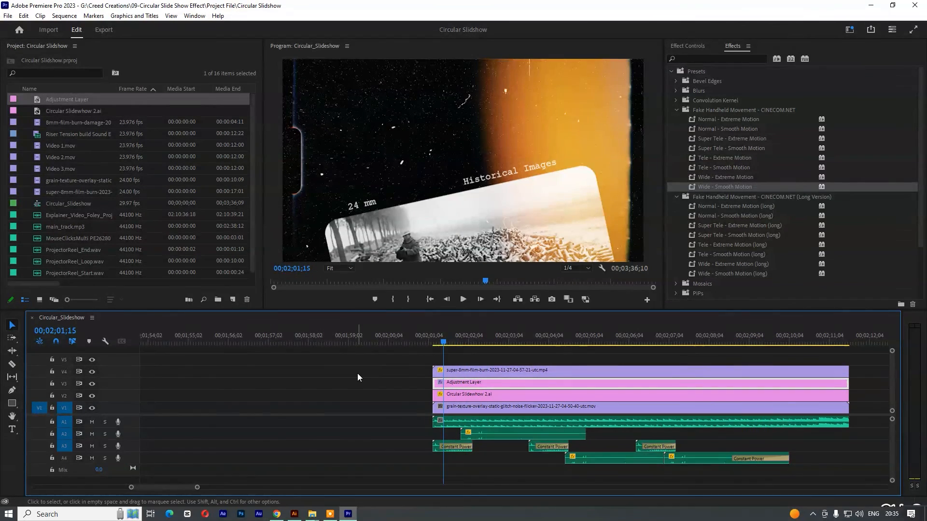
left_click(452, 337)
left_click_drag(455, 341, 494, 344)
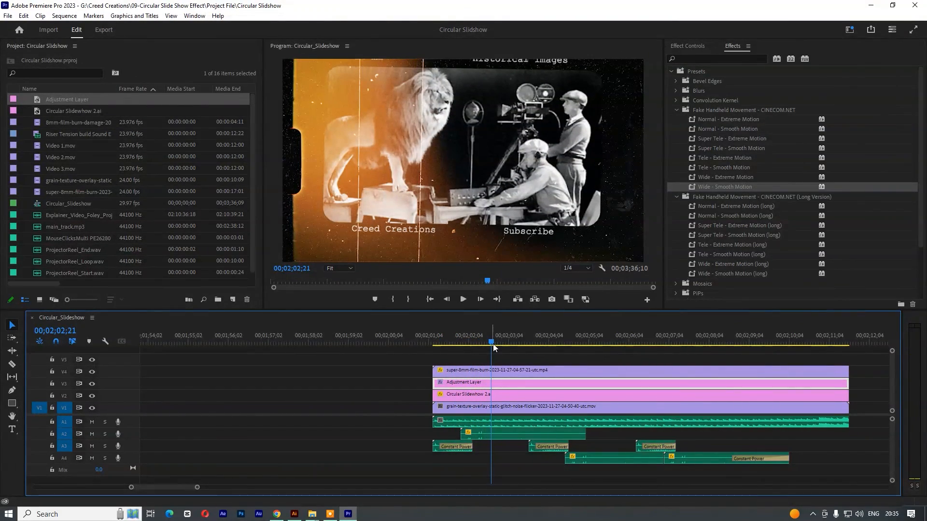